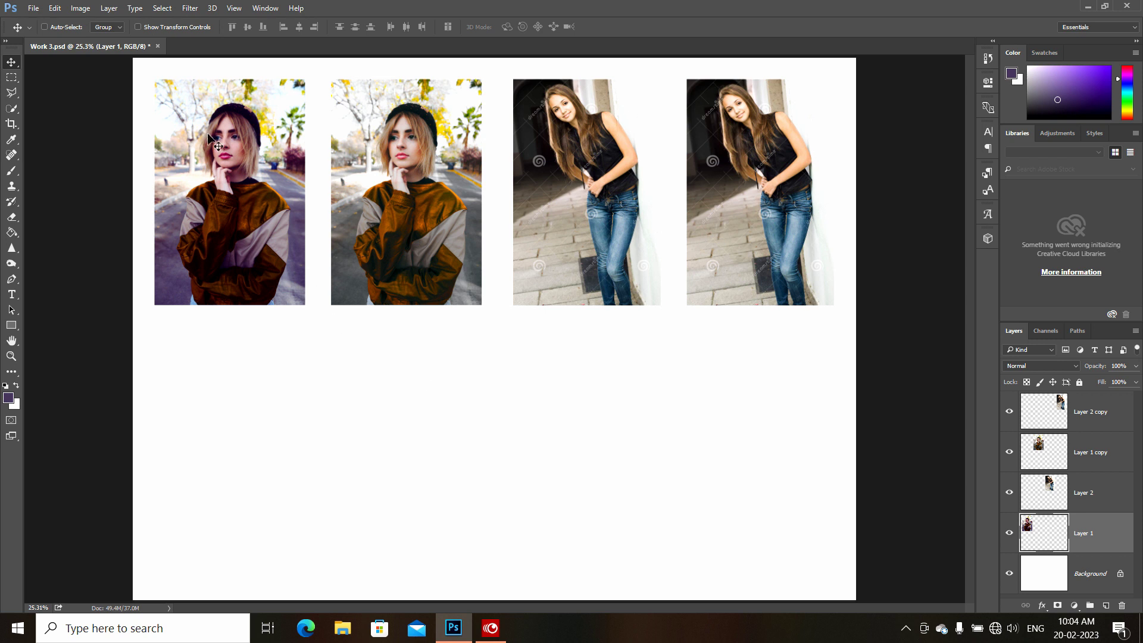
# Type the word DRANS on a new text line below the four photos.
pyautogui.click(144, 13)
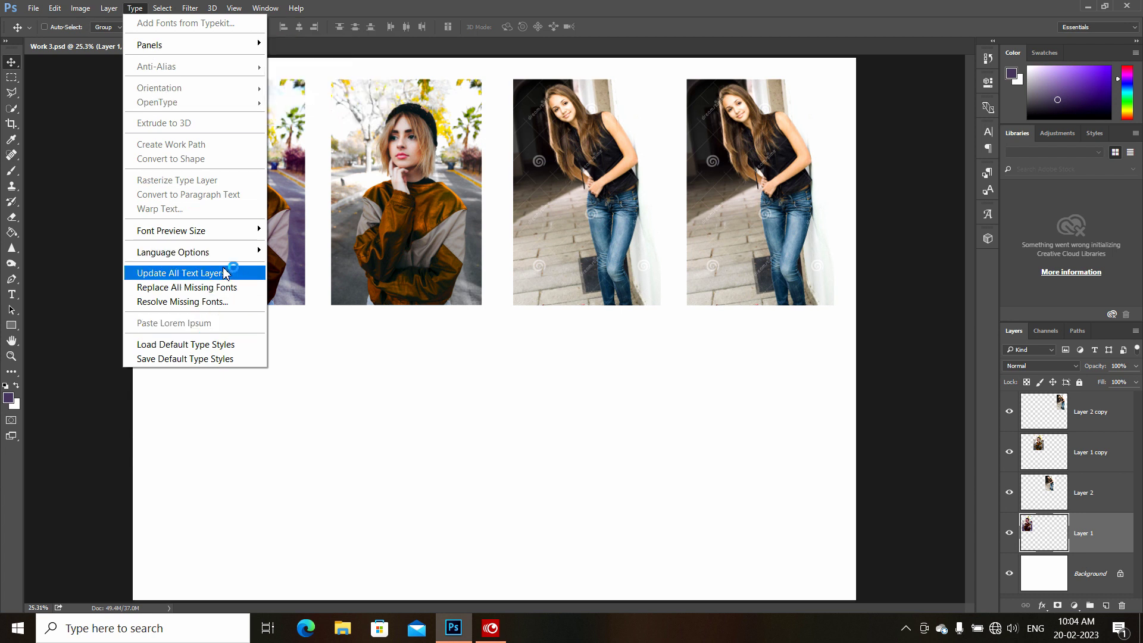
pyautogui.click(379, 391)
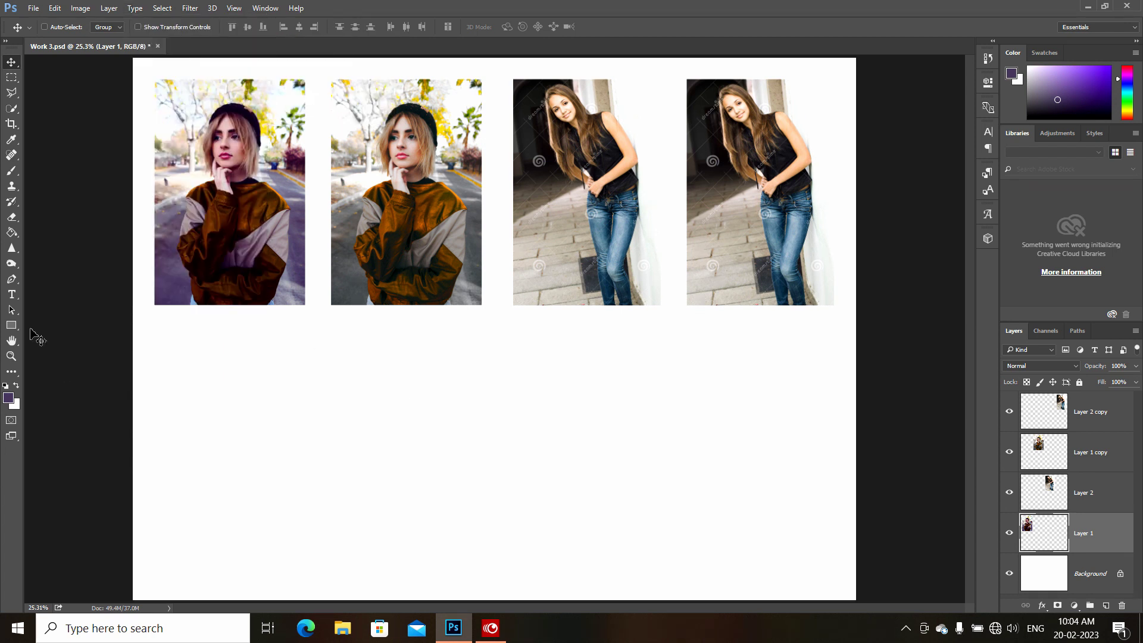
pyautogui.click(11, 294)
pyautogui.click(284, 408)
pyautogui.write('DRA')
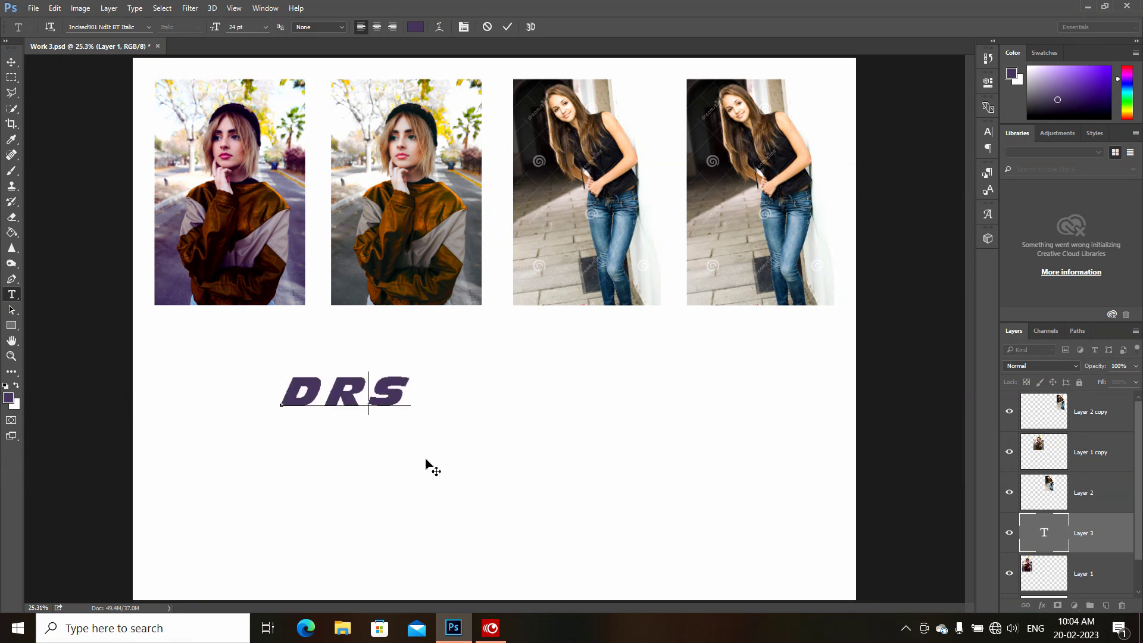
pyautogui.write('NS')
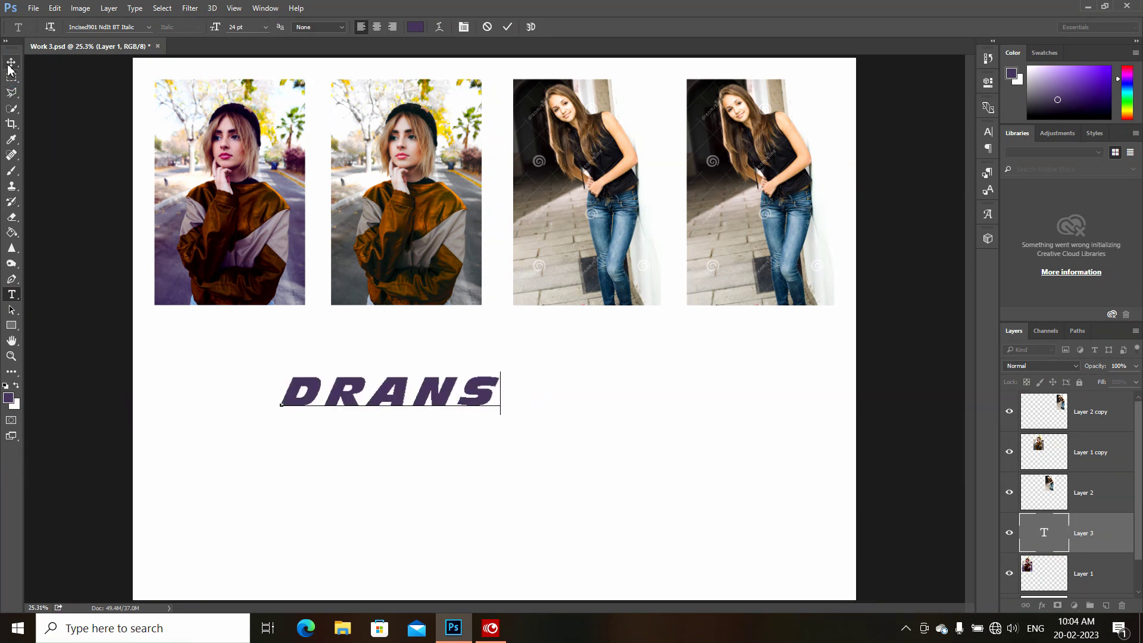
# Select all of the DRANS text and set its colour to red.
pyautogui.press('ctrl')
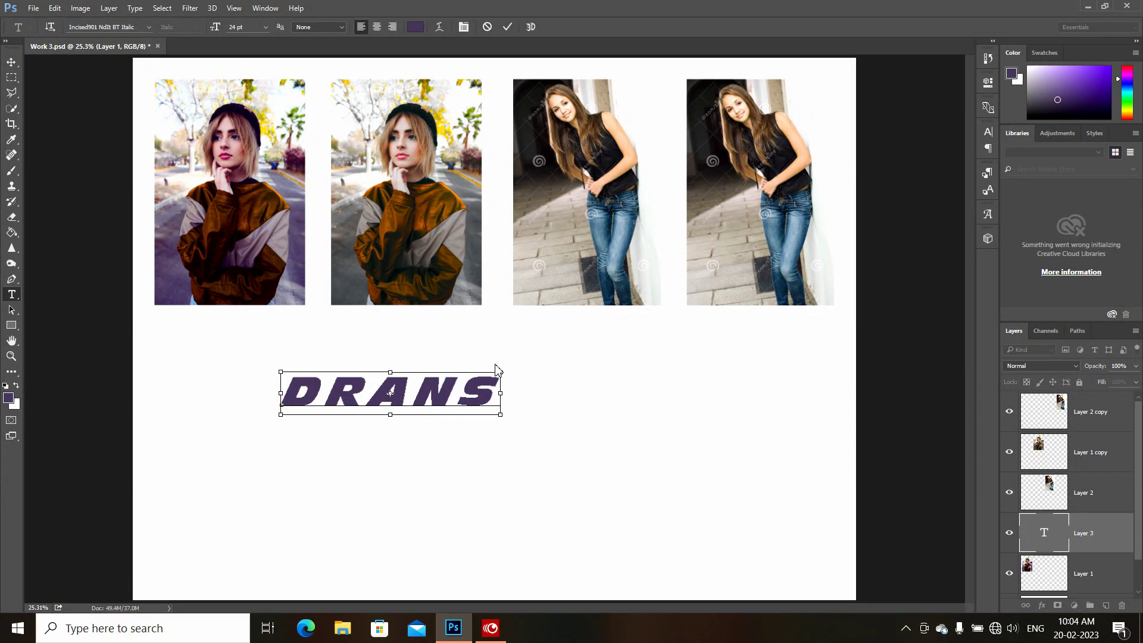
pyautogui.hotkey('ctrl', 'a')
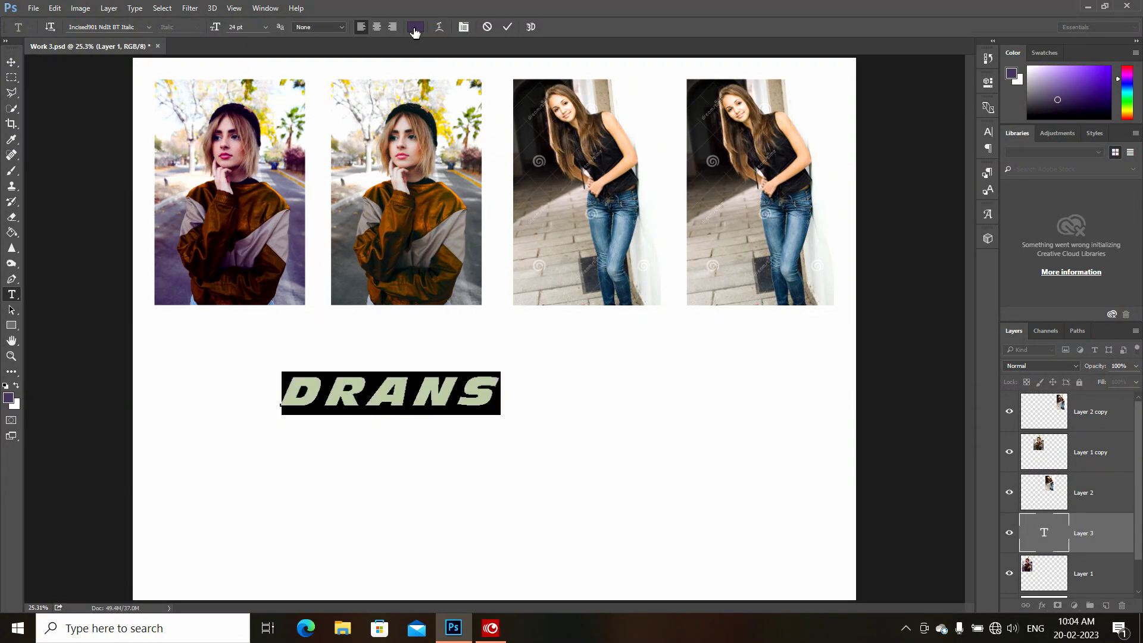
pyautogui.click(415, 27)
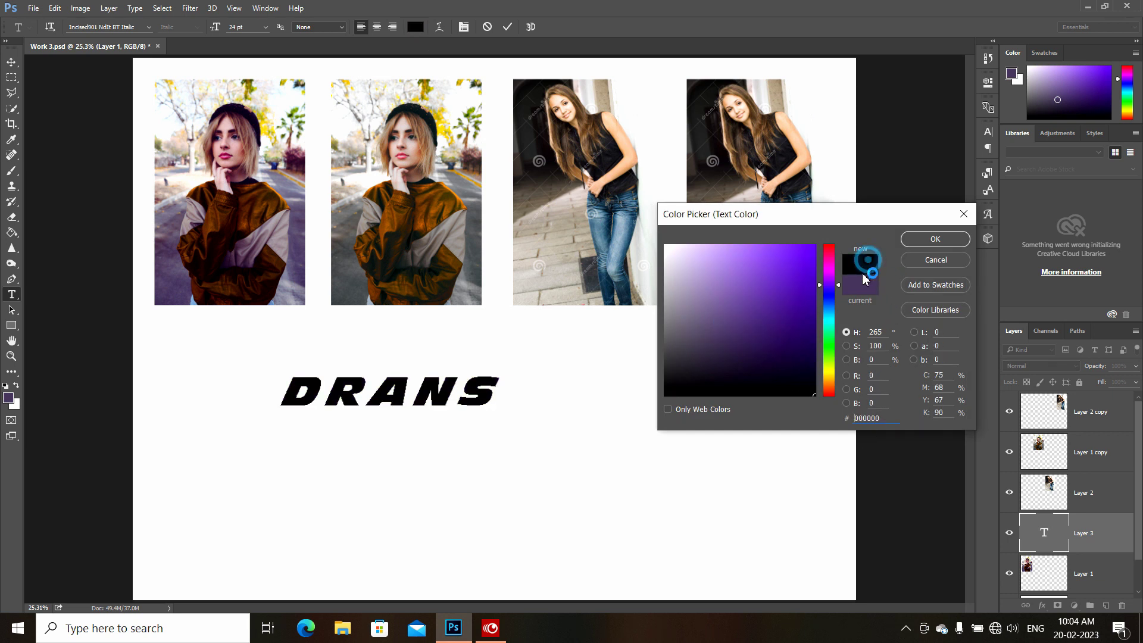
pyautogui.click(830, 251)
pyautogui.click(929, 240)
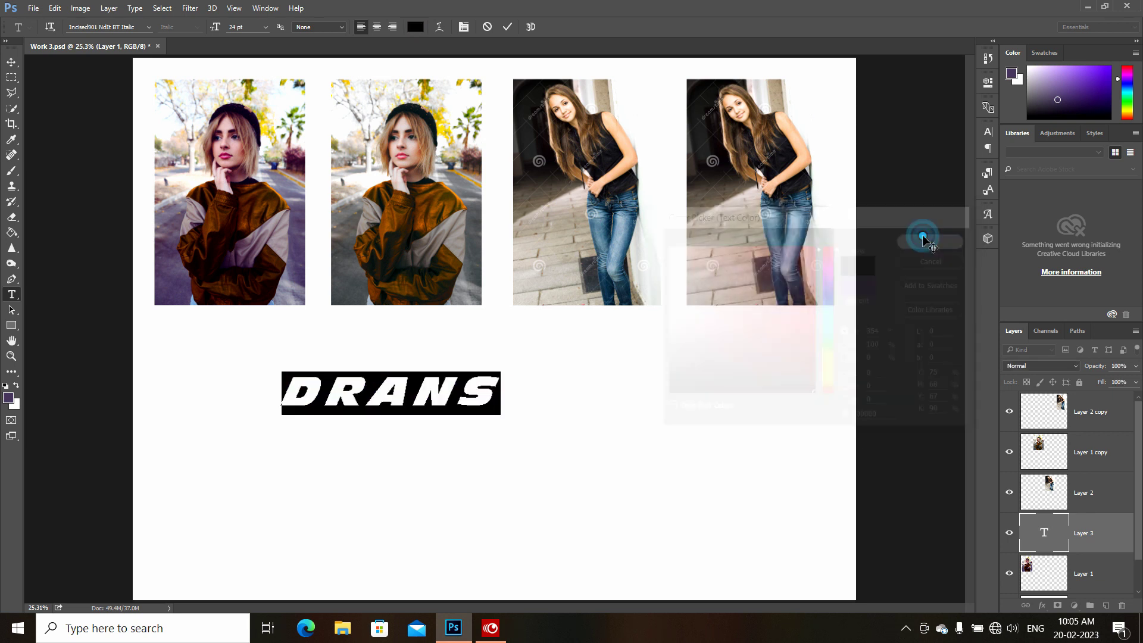
pyautogui.click(417, 408)
pyautogui.moveTo(500, 404); pyautogui.dragTo(281, 396)
pyautogui.click(415, 27)
pyautogui.press('Return')
pyautogui.click(500, 390)
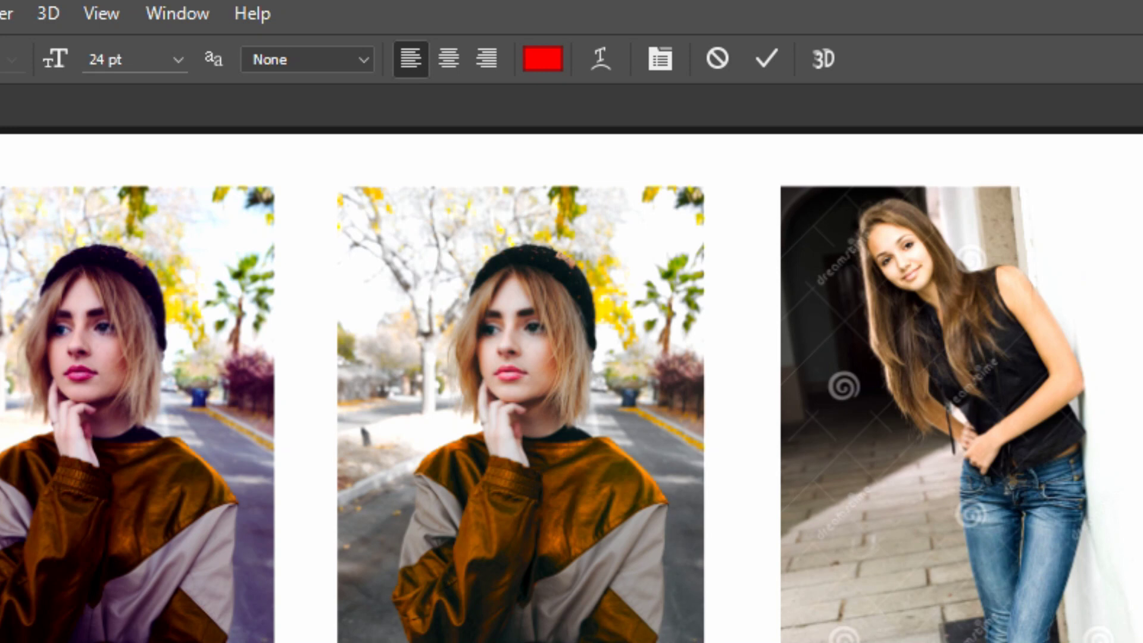
# Commit the red DRANS text layer beneath the photos.
pyautogui.click(661, 60)
pyautogui.click(827, 67)
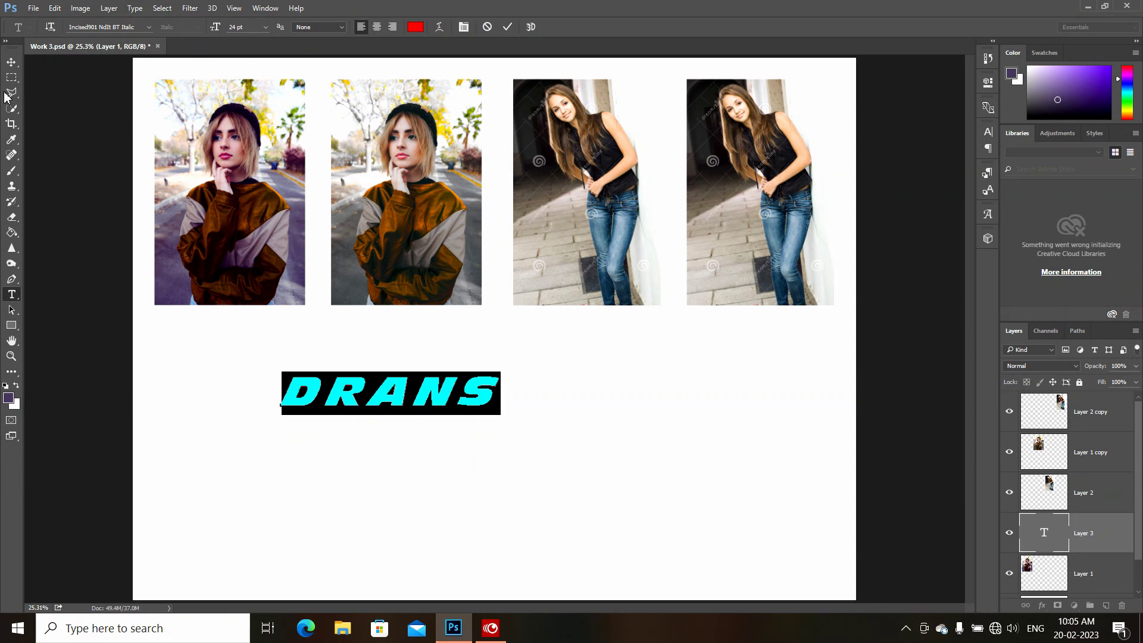
pyautogui.click(401, 400)
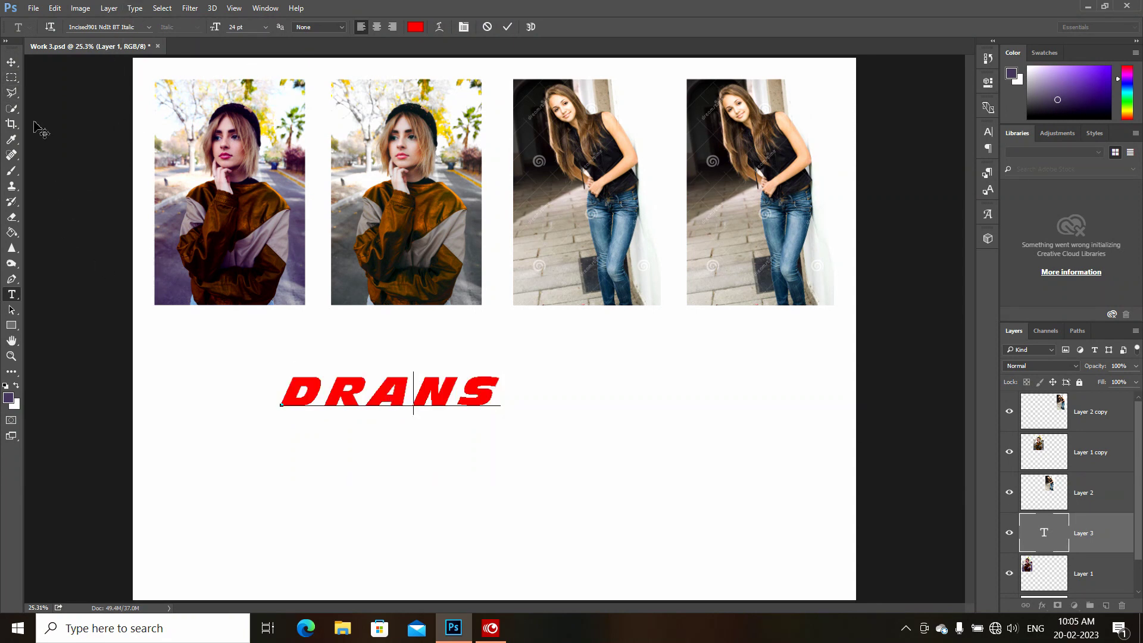
pyautogui.click(10, 62)
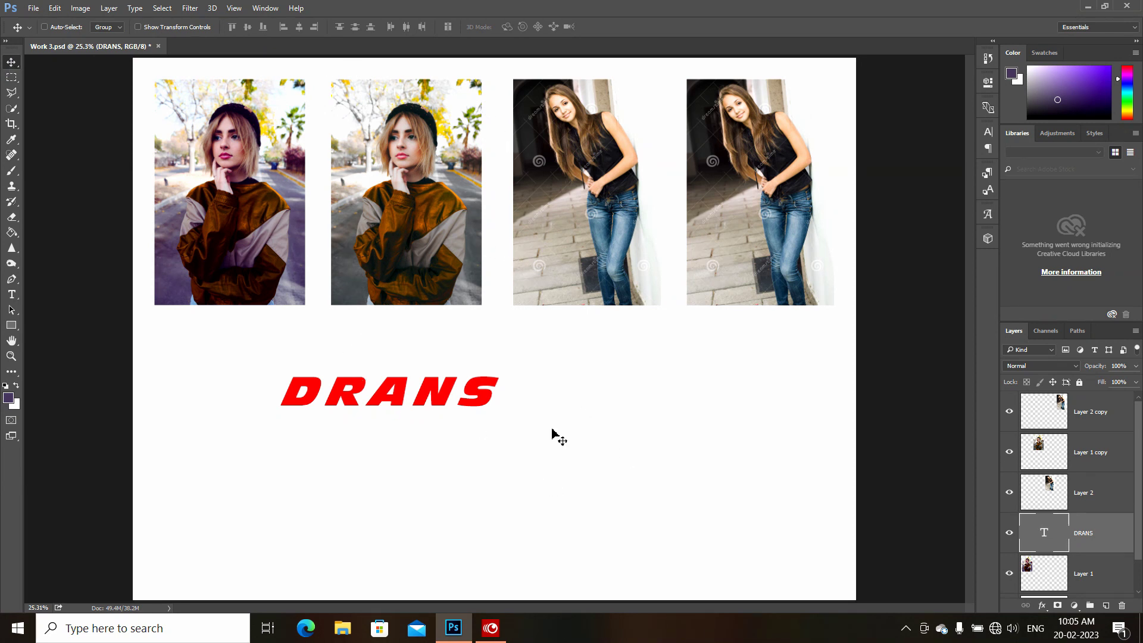
# Select the DRANS text layer and open the Character panel.
pyautogui.click(134, 8)
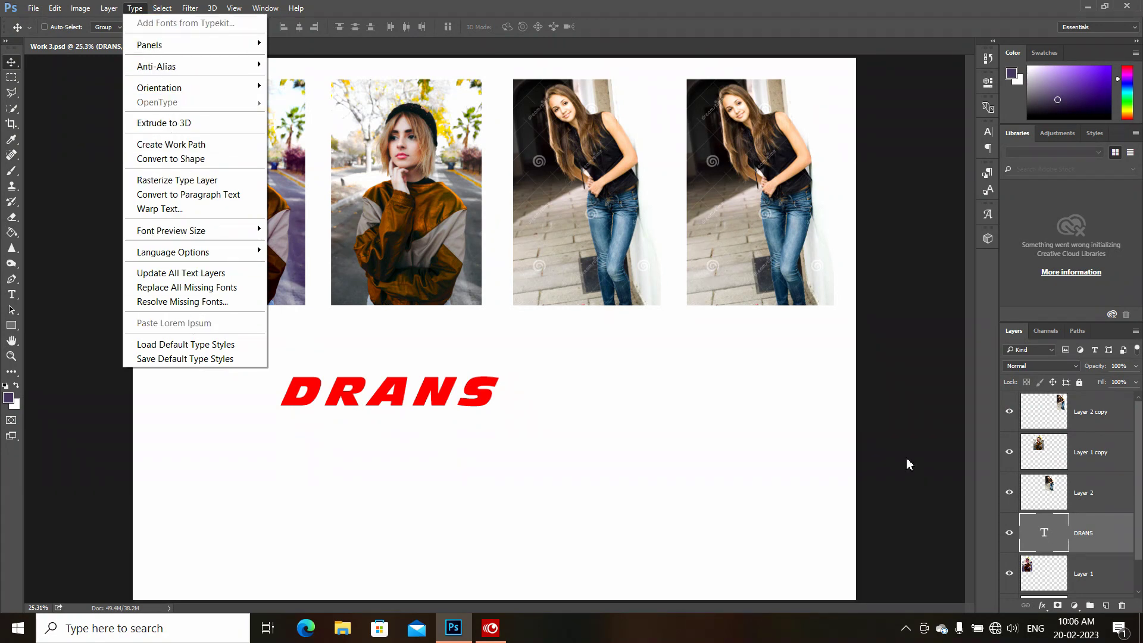
pyautogui.click(1066, 492)
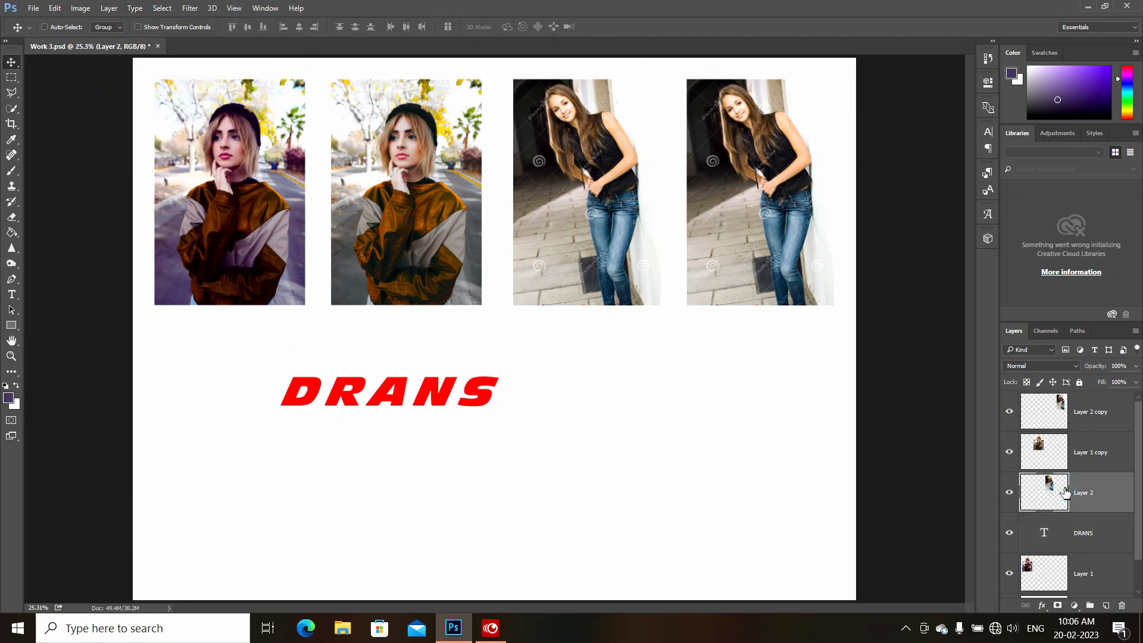
pyautogui.click(134, 8)
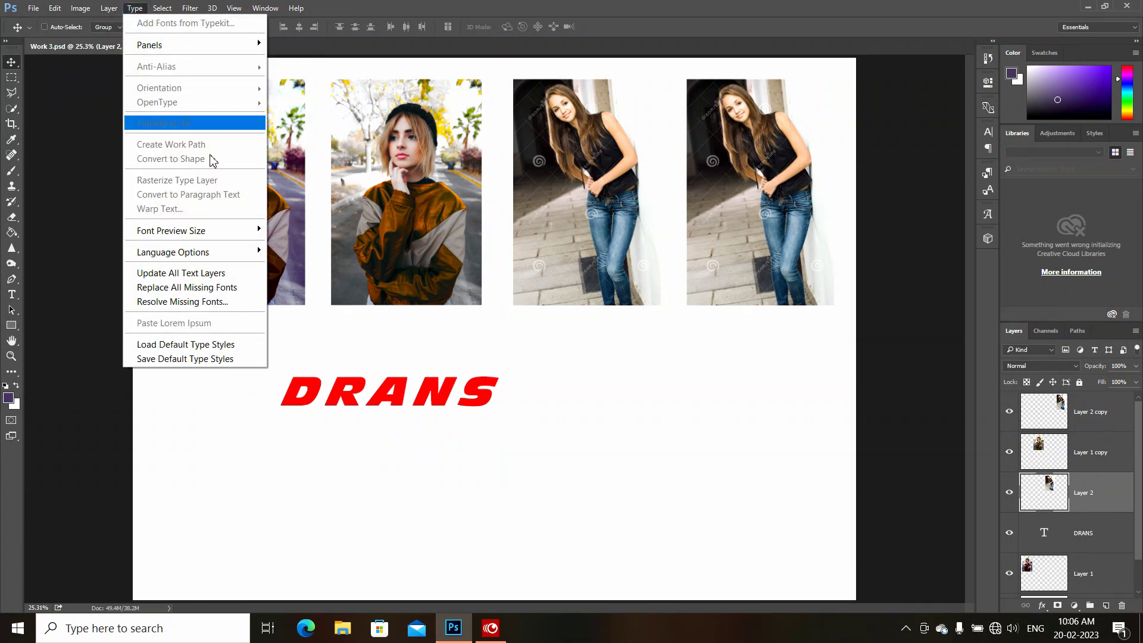
pyautogui.click(1054, 538)
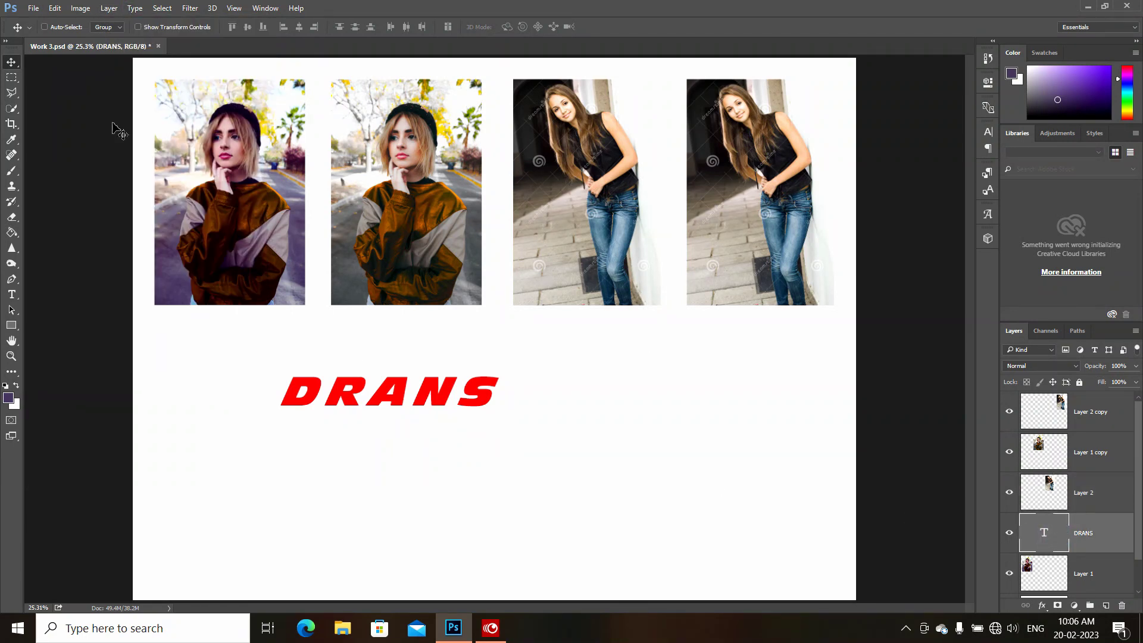
pyautogui.click(135, 9)
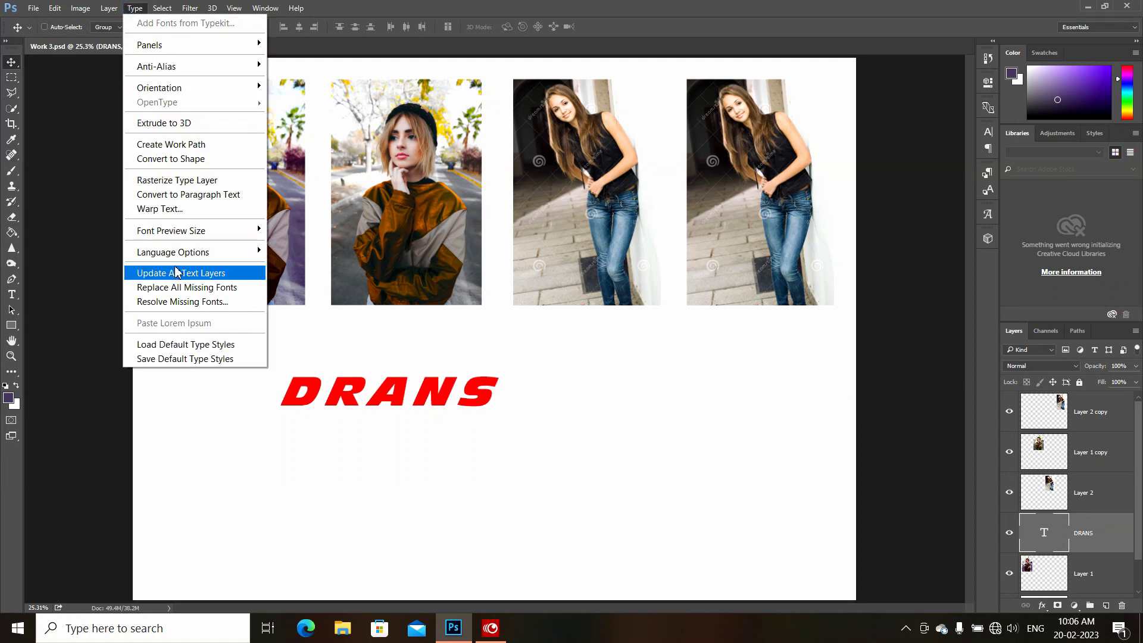
pyautogui.moveTo(148, 45)
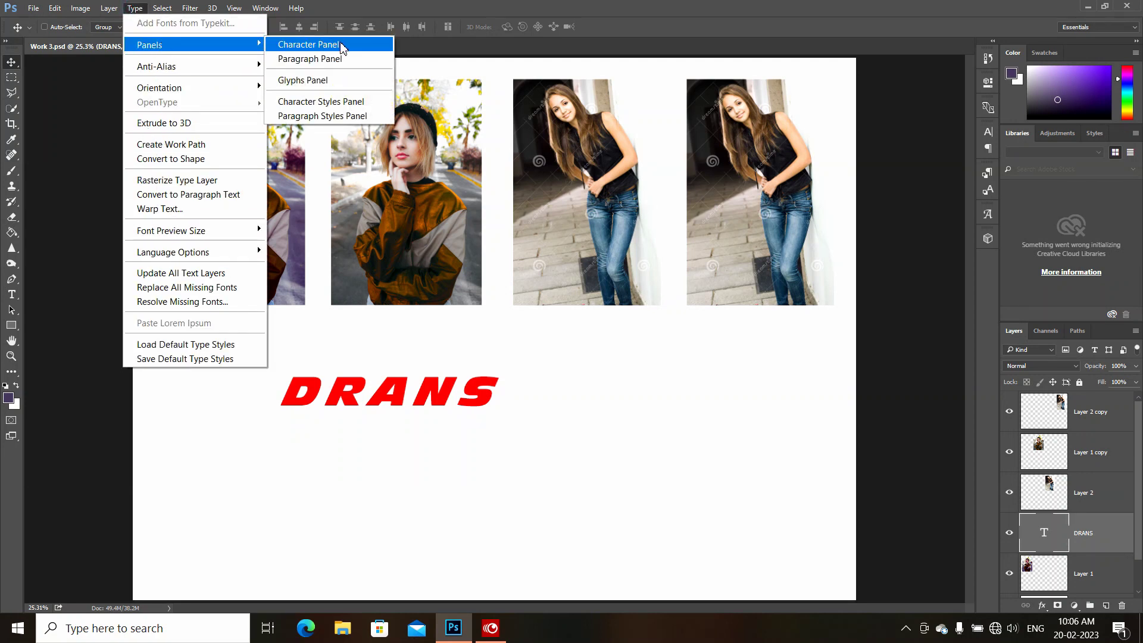
pyautogui.click(345, 48)
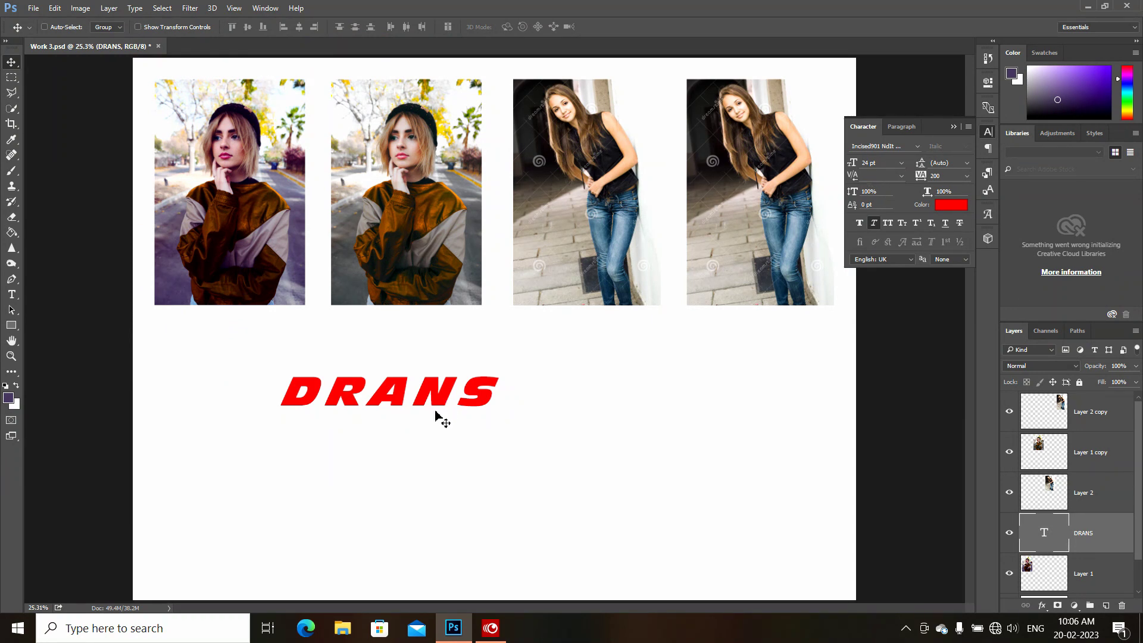
# Set DRANS tracking to -100 and font size to 60 pt, then collapse the panel.
pyautogui.click(967, 177)
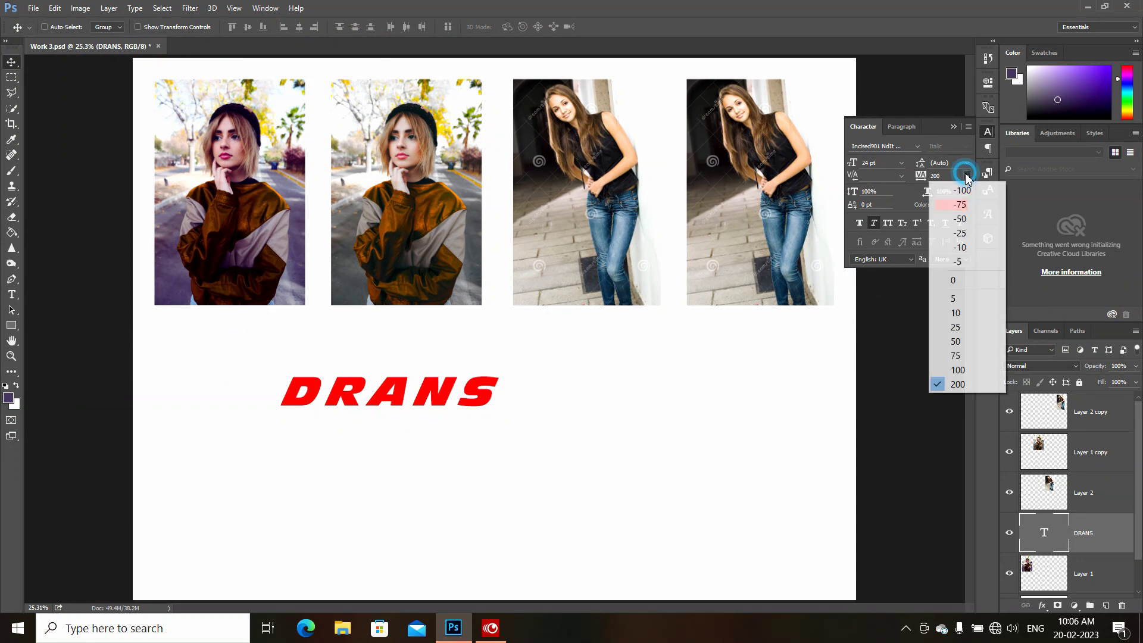
pyautogui.click(954, 280)
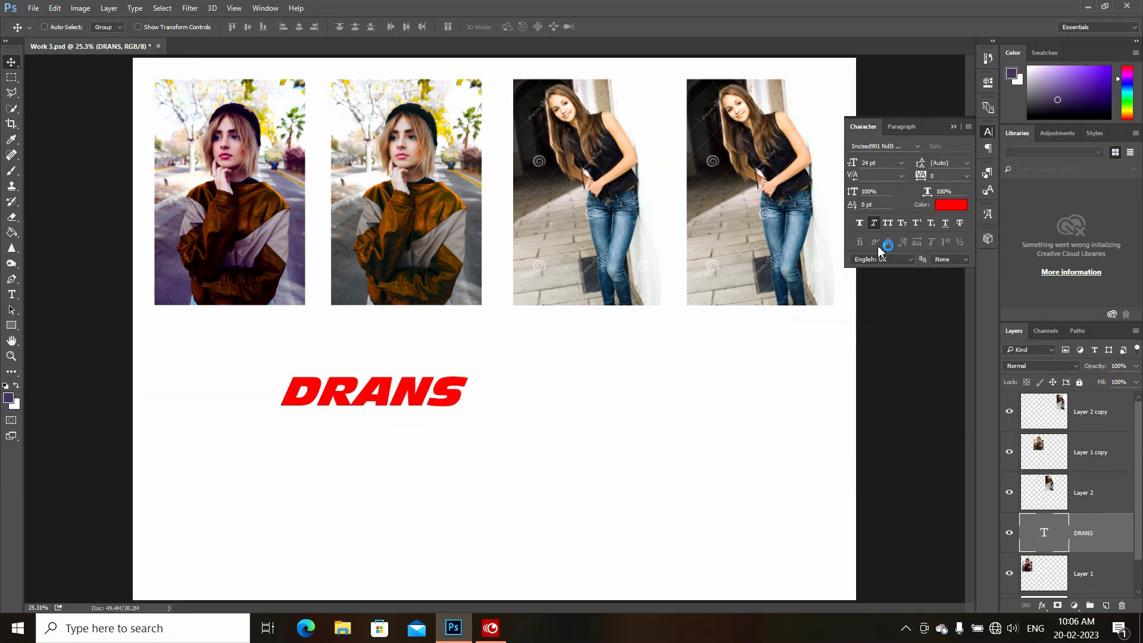
pyautogui.click(968, 178)
pyautogui.click(966, 180)
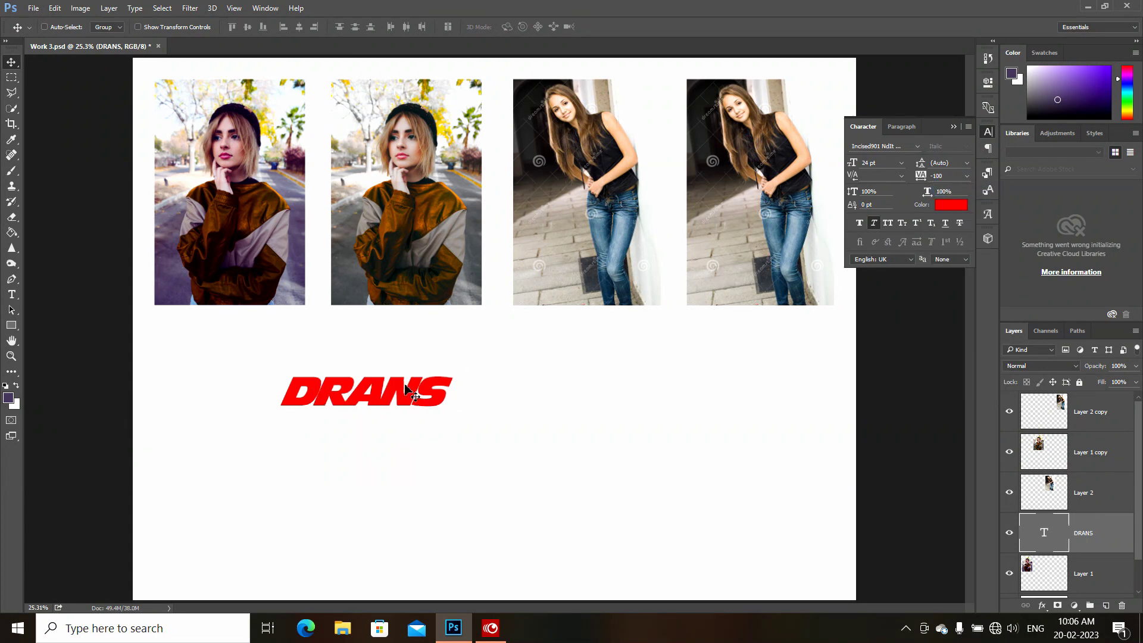
pyautogui.click(901, 162)
pyautogui.click(899, 379)
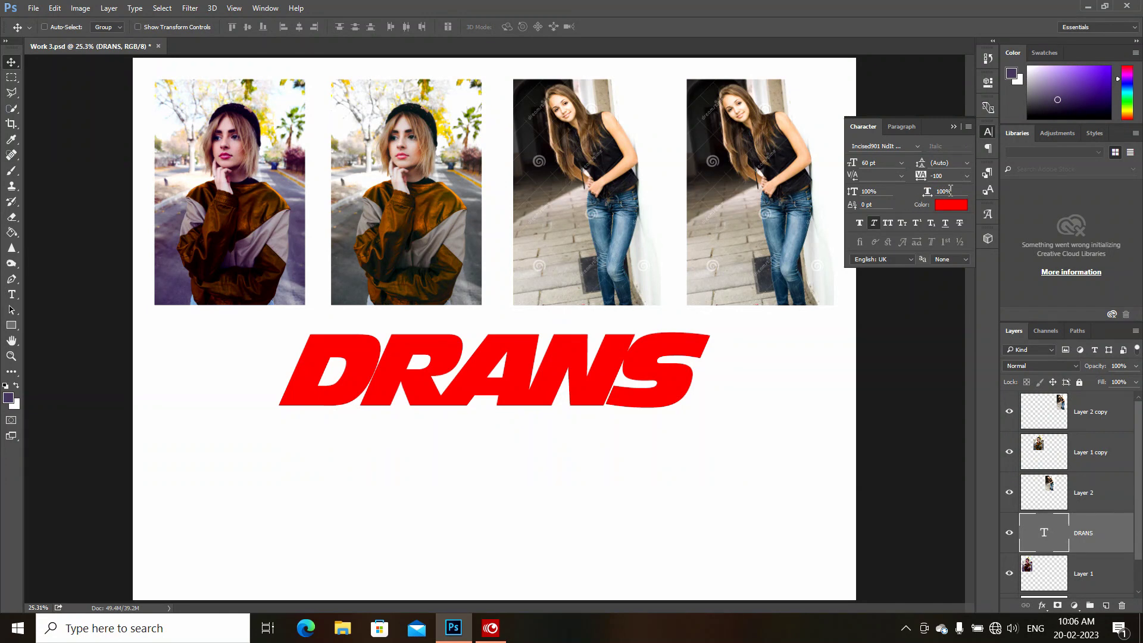
pyautogui.click(953, 127)
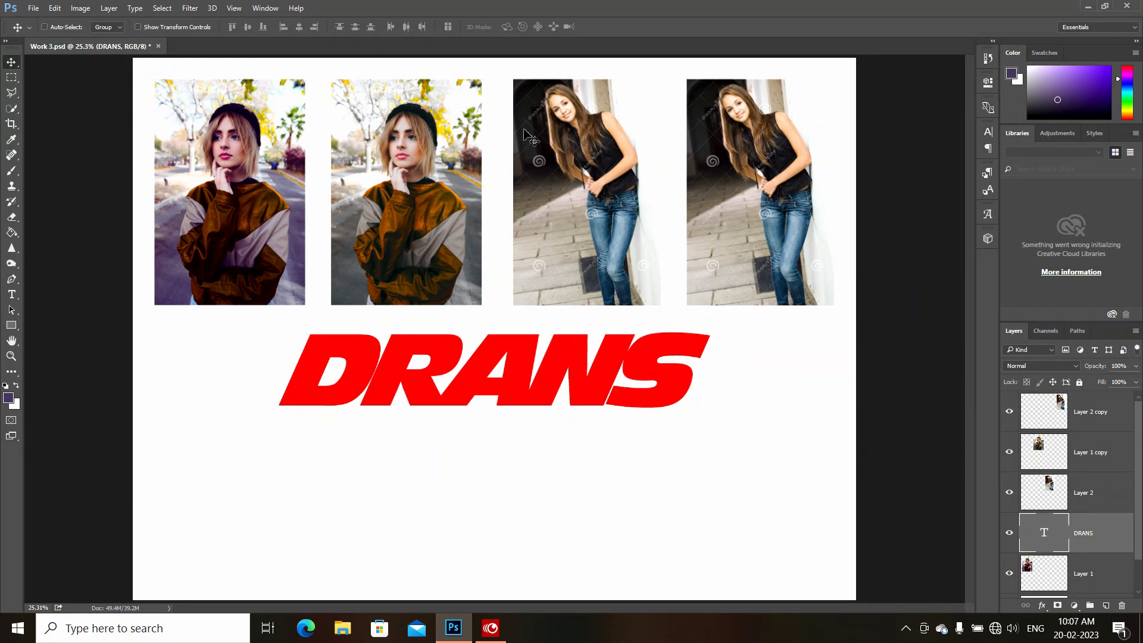
# Open the Glyphs panel and scroll down to the ß character.
pyautogui.click(134, 8)
pyautogui.moveTo(151, 44)
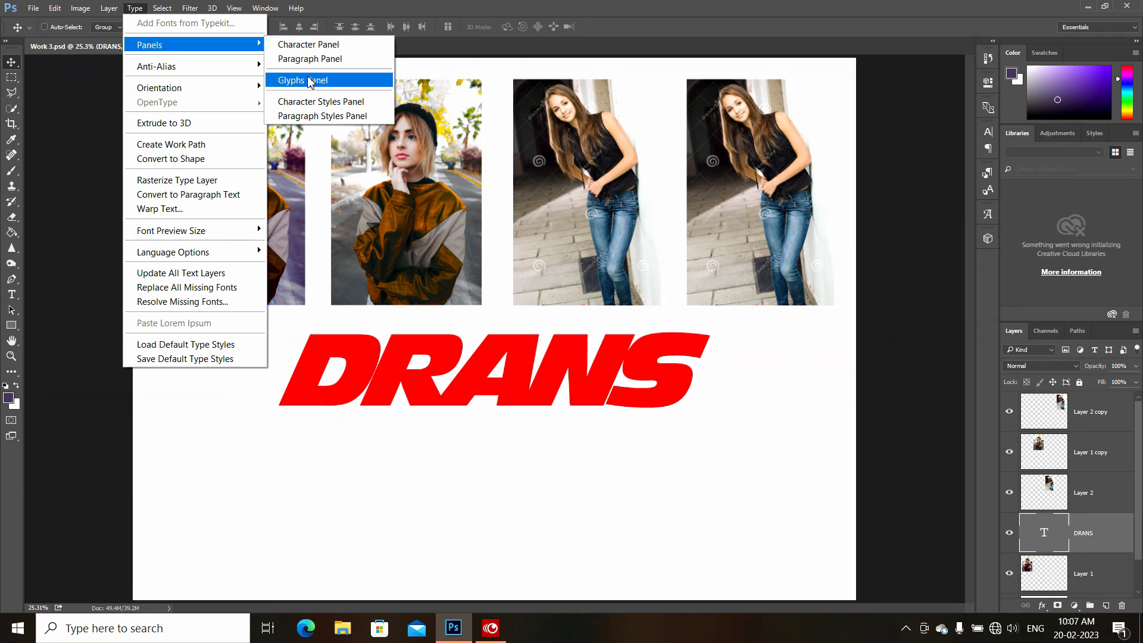
pyautogui.click(310, 82)
pyautogui.click(309, 81)
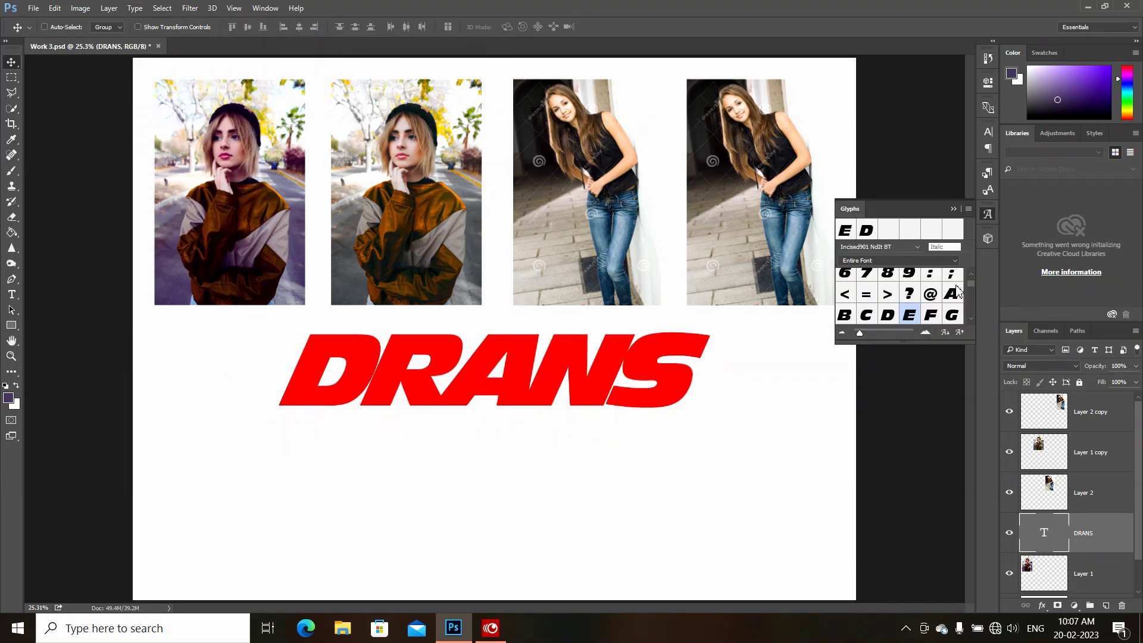
pyautogui.scroll(-3, 930, 302)
pyautogui.scroll(-3, 929, 303)
pyautogui.scroll(-3, 927, 305)
pyautogui.scroll(-3, 925, 306)
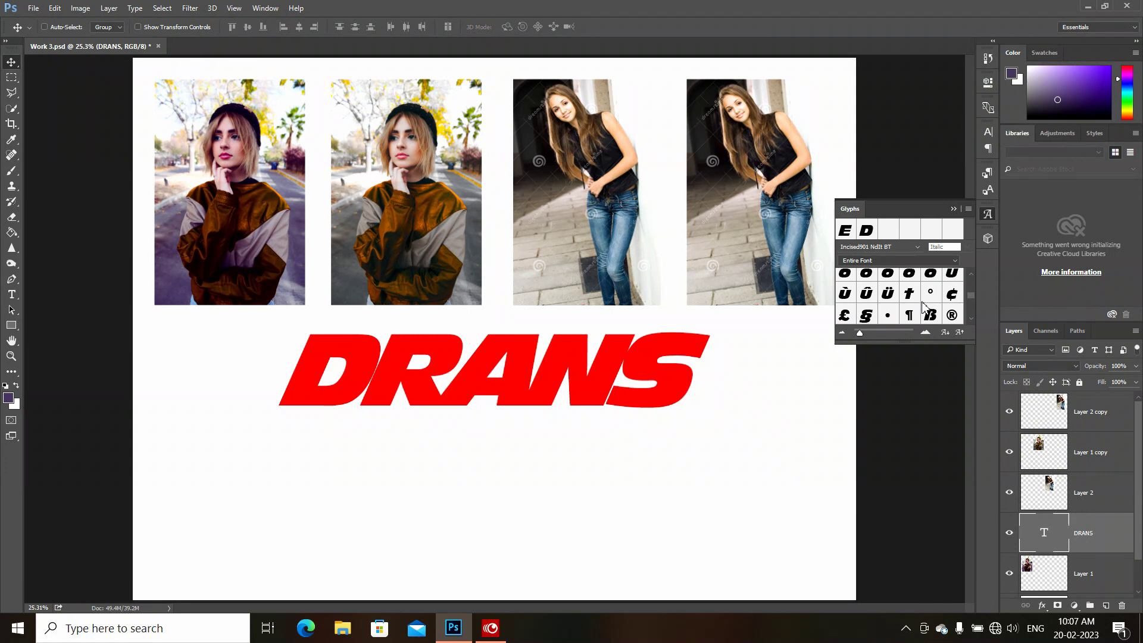
pyautogui.doubleClick(930, 314)
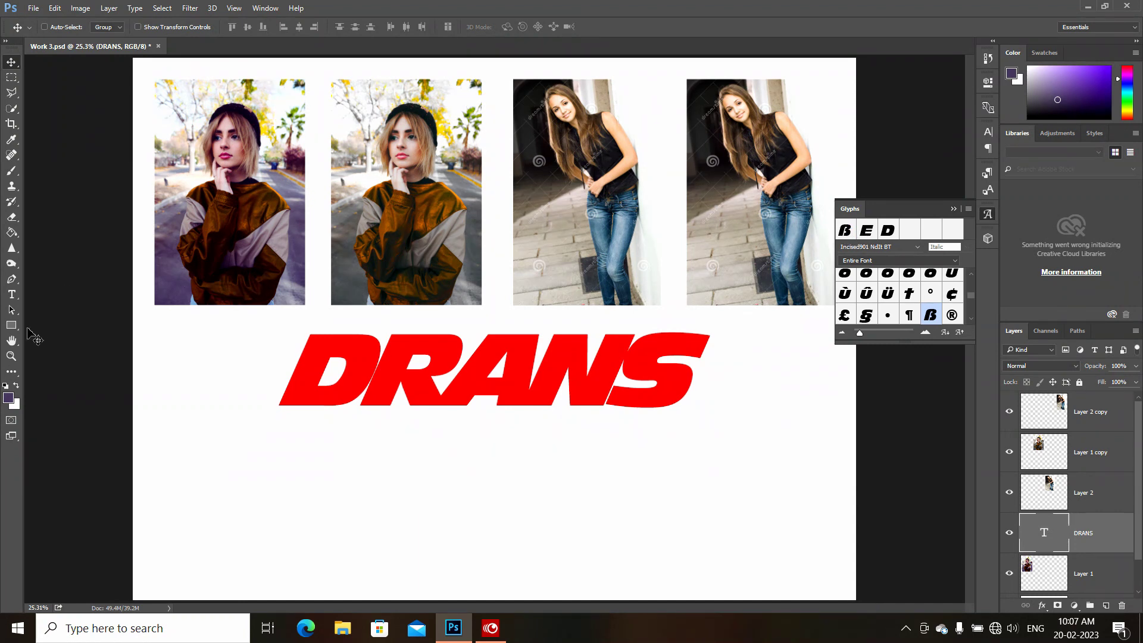
# Insert then delete a ß glyph in DRANS, browse Anti-Alias, and commit the text.
pyautogui.click(11, 296)
pyautogui.click(685, 374)
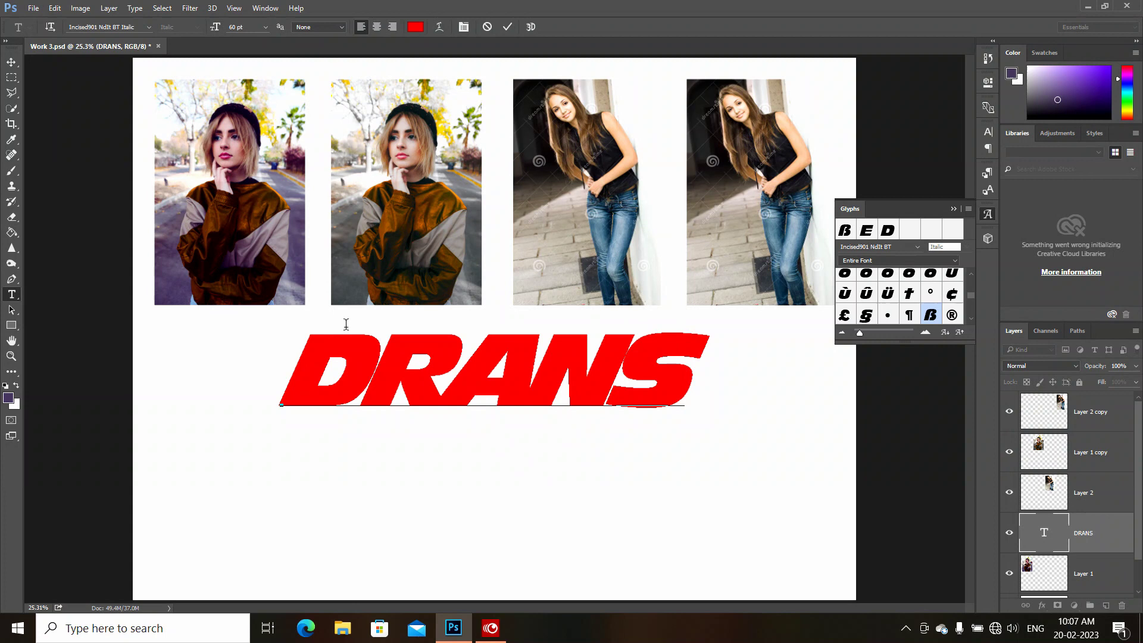
pyautogui.doubleClick(845, 231)
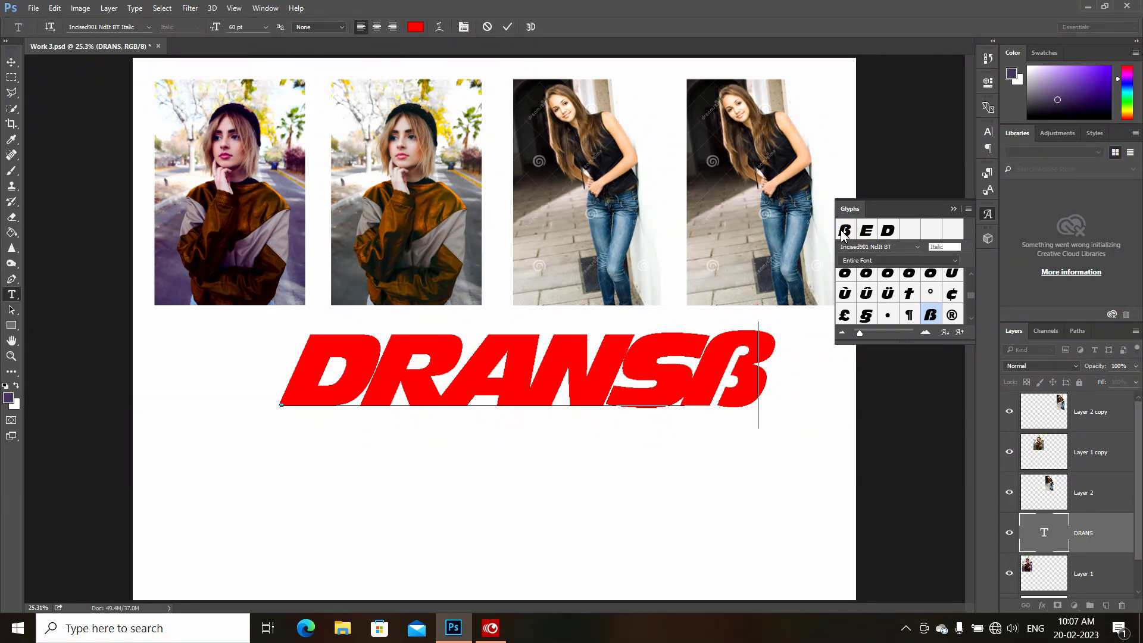
pyautogui.press('BackSpace')
pyautogui.click(135, 7)
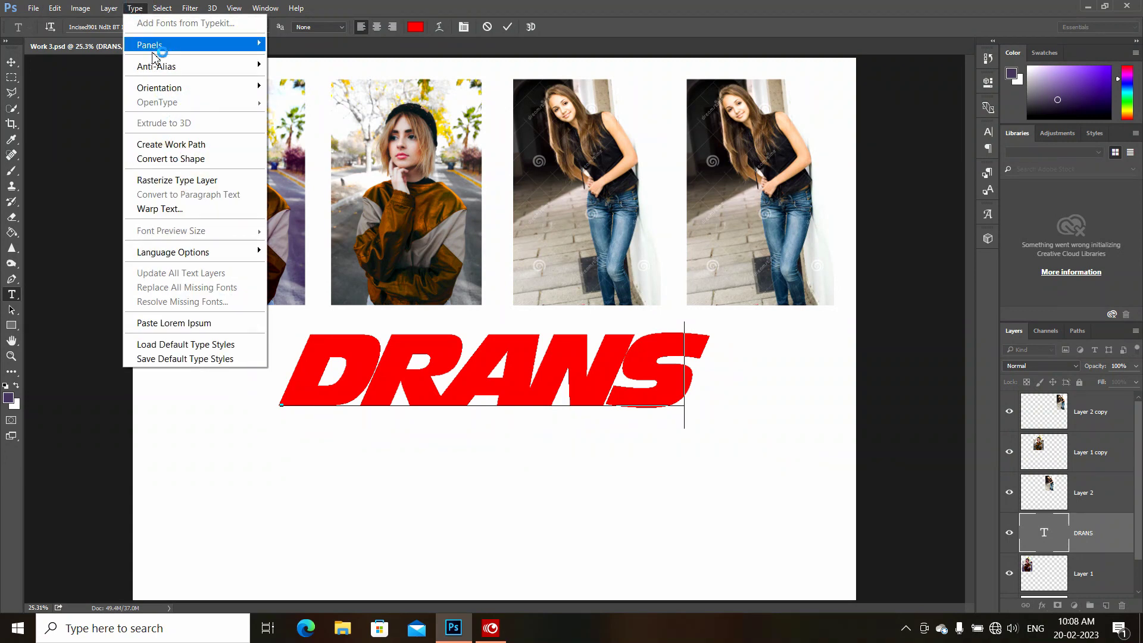
pyautogui.moveTo(156, 66)
pyautogui.click(304, 124)
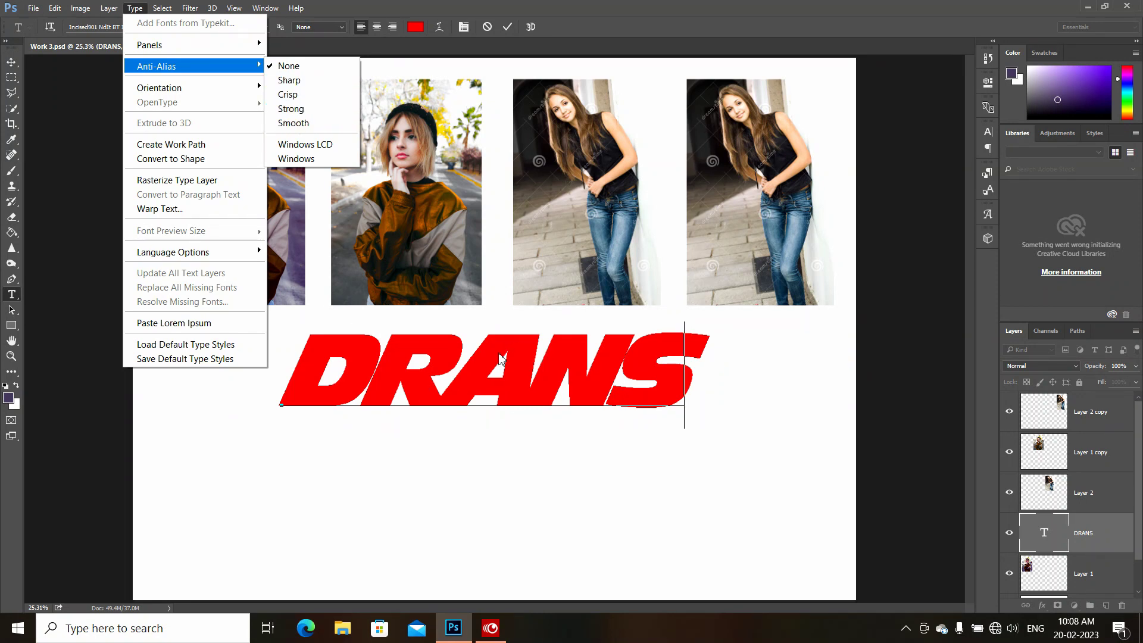
pyautogui.click(477, 368)
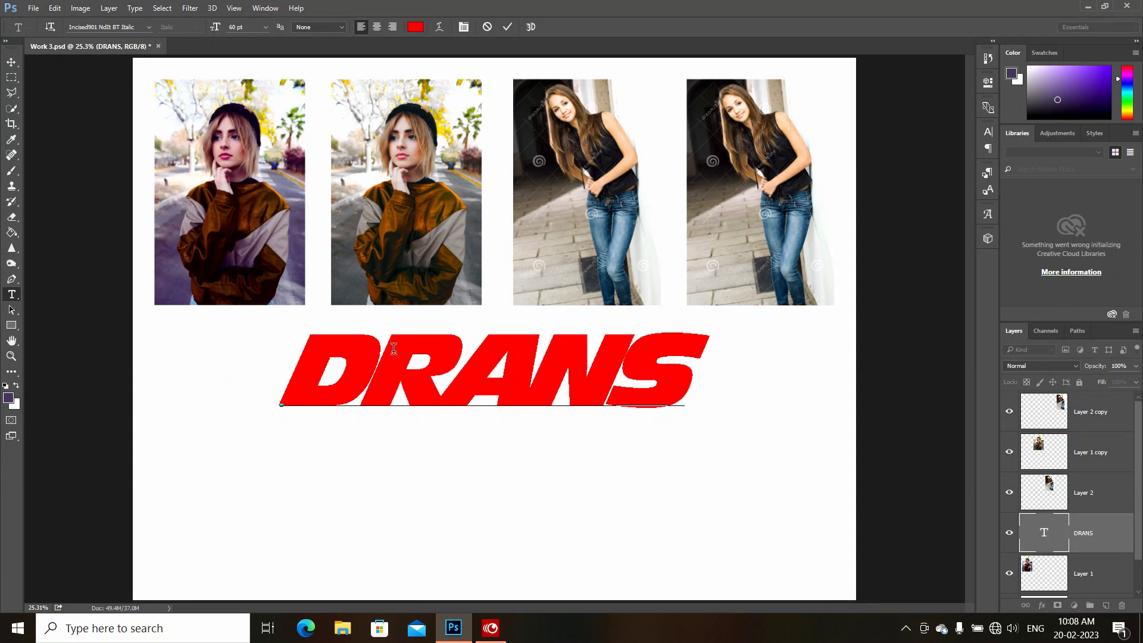
pyautogui.click(11, 62)
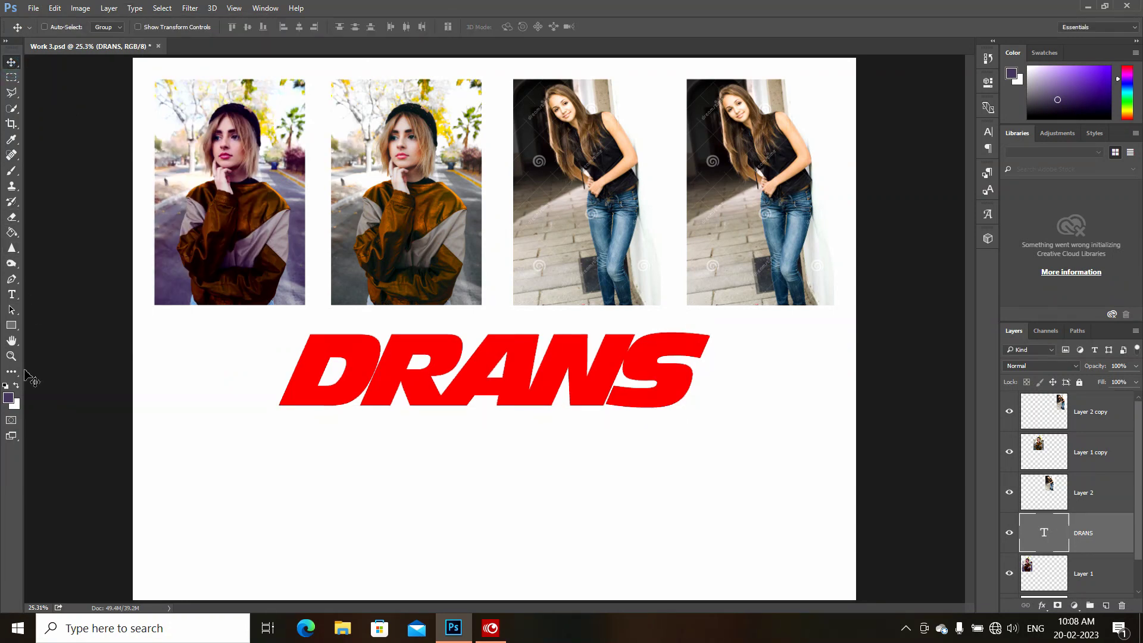
# Zoom into the D's edge and set the text anti-aliasing to Sharp, then Smooth.
pyautogui.click(12, 356)
pyautogui.moveTo(400, 362); pyautogui.dragTo(528, 364)
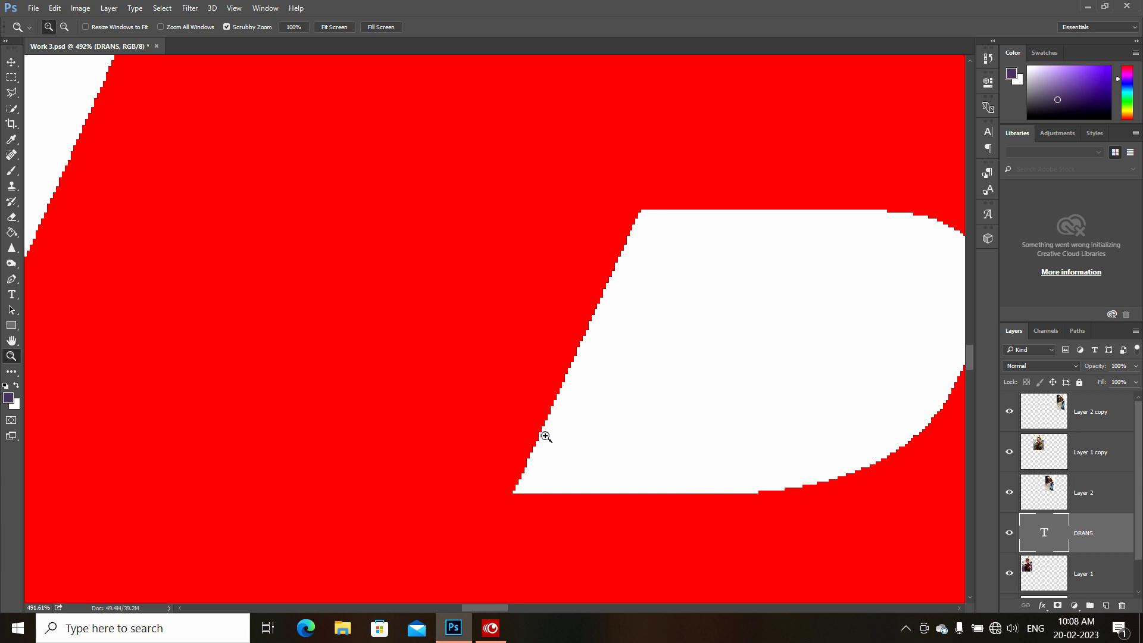
pyautogui.click(134, 8)
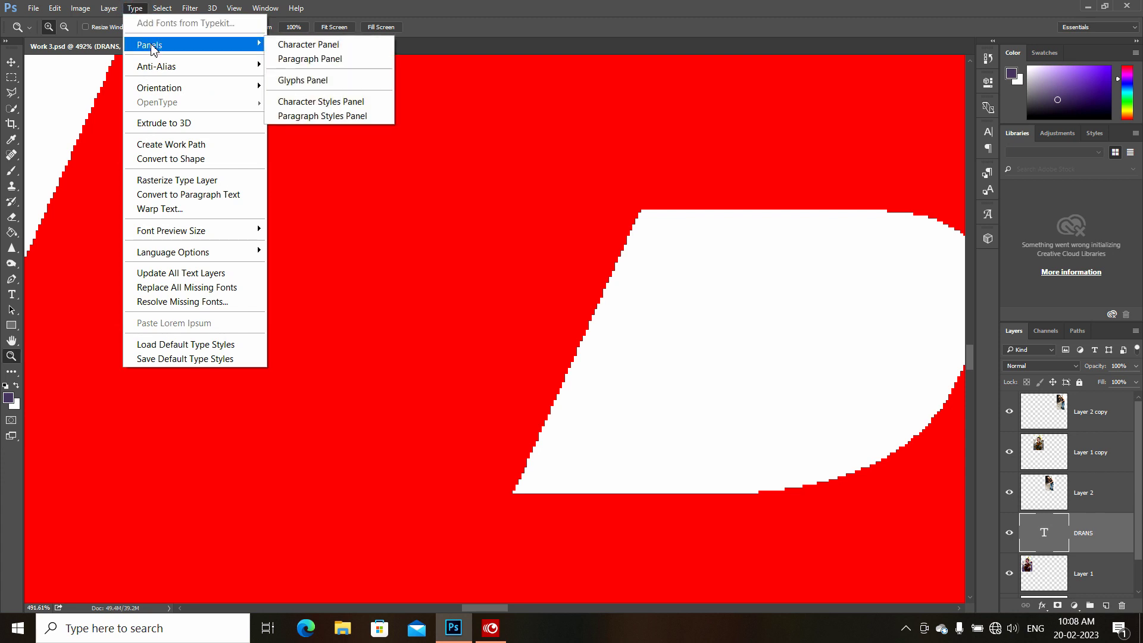
pyautogui.moveTo(156, 66)
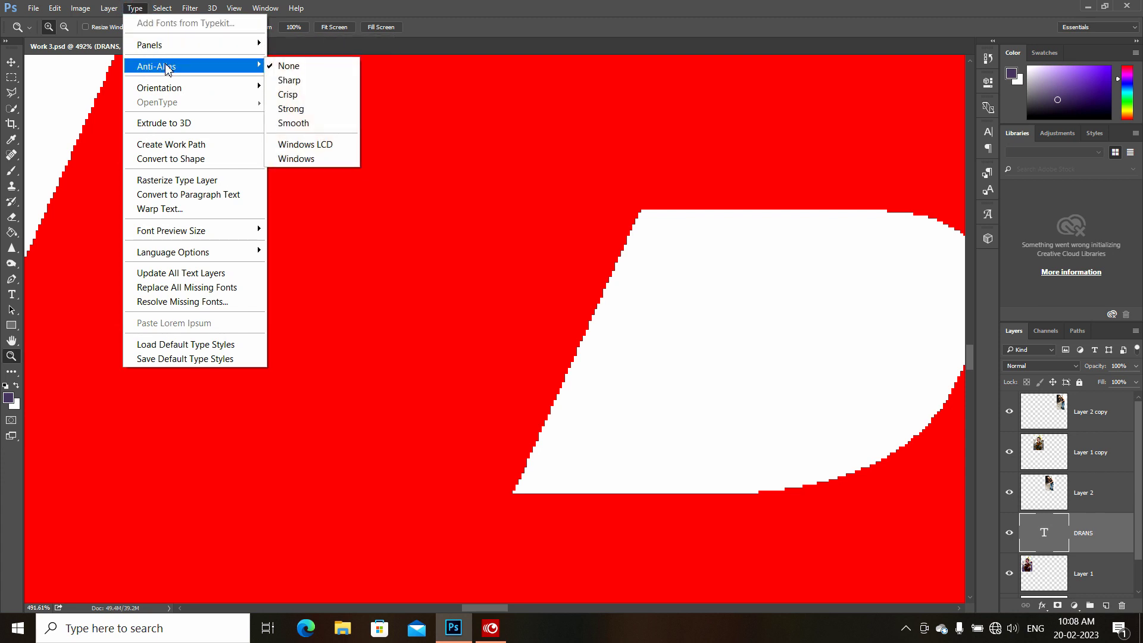
pyautogui.click(343, 83)
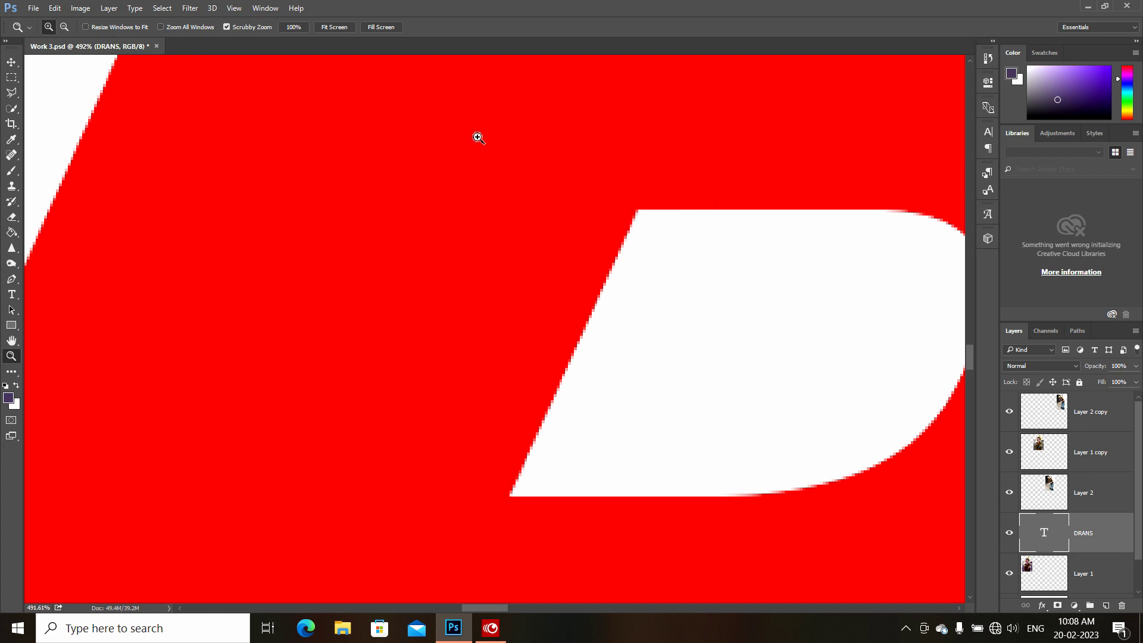
pyautogui.click(135, 8)
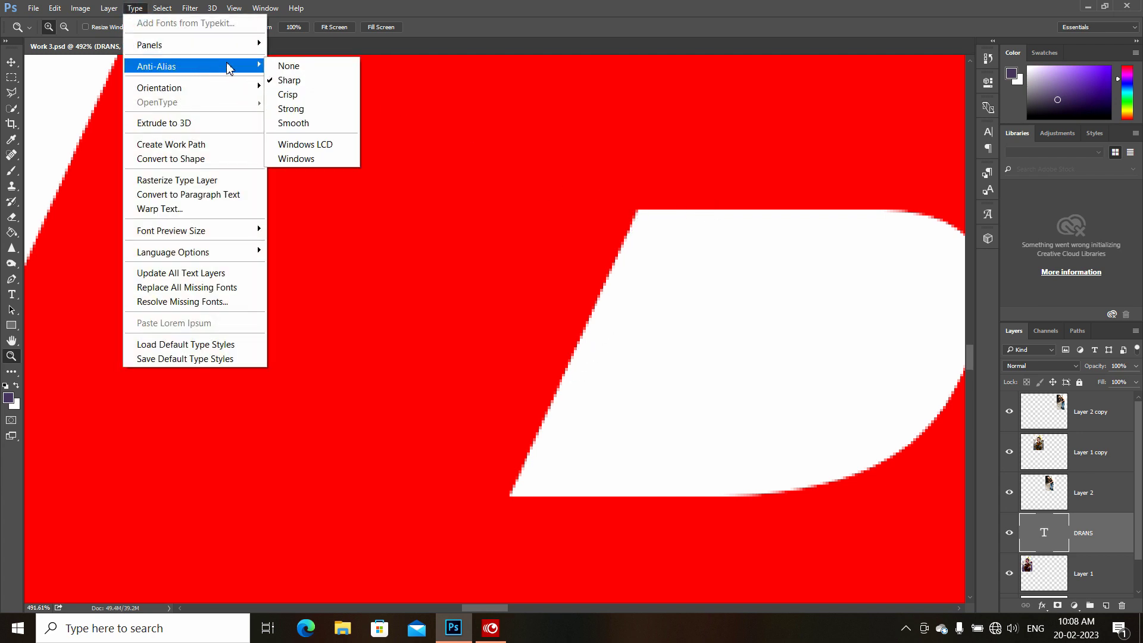
pyautogui.moveTo(156, 66)
pyautogui.click(303, 124)
pyautogui.moveTo(807, 405)
pyautogui.mouseDown()
pyautogui.moveTo(753, 402)
pyautogui.moveTo(677, 350)
pyautogui.mouseUp()
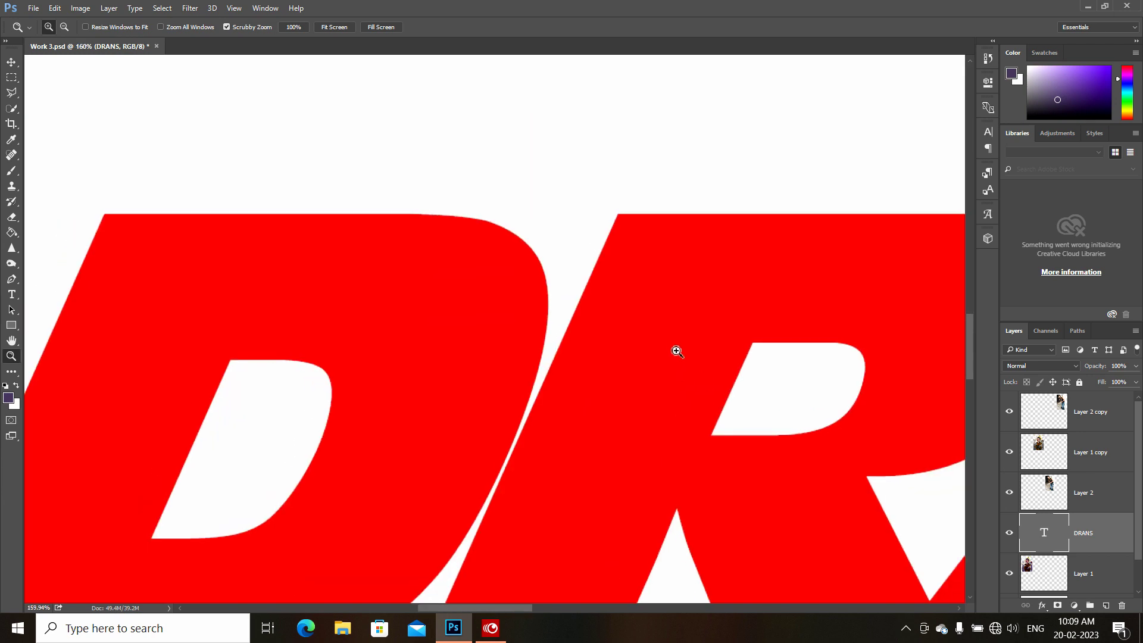
pyautogui.click(134, 7)
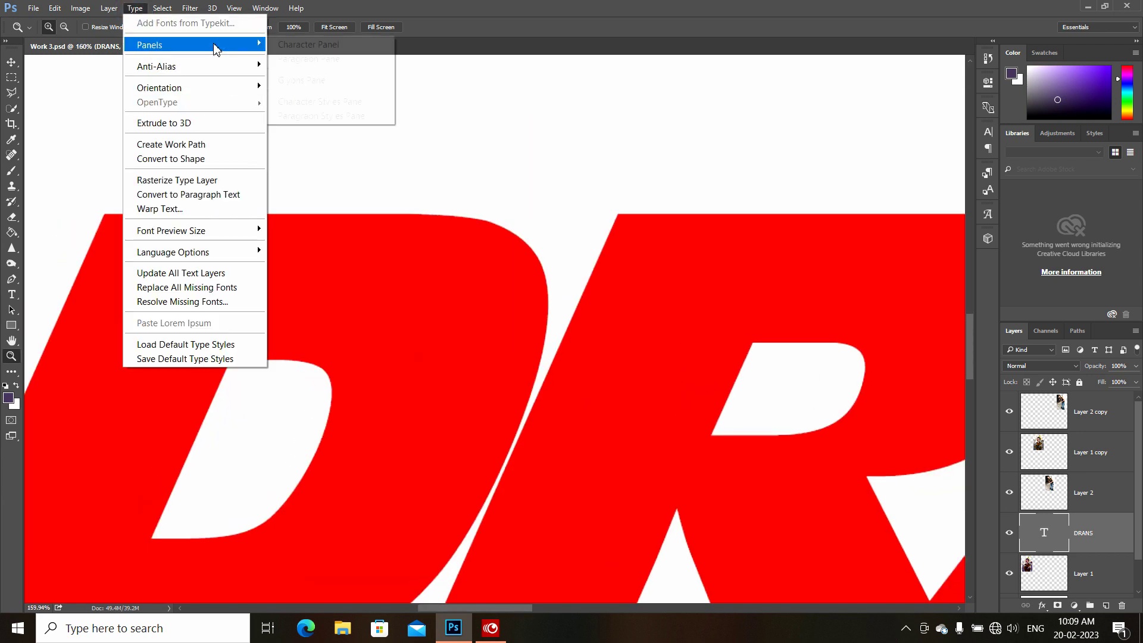
pyautogui.moveTo(156, 66)
pyautogui.click(348, 69)
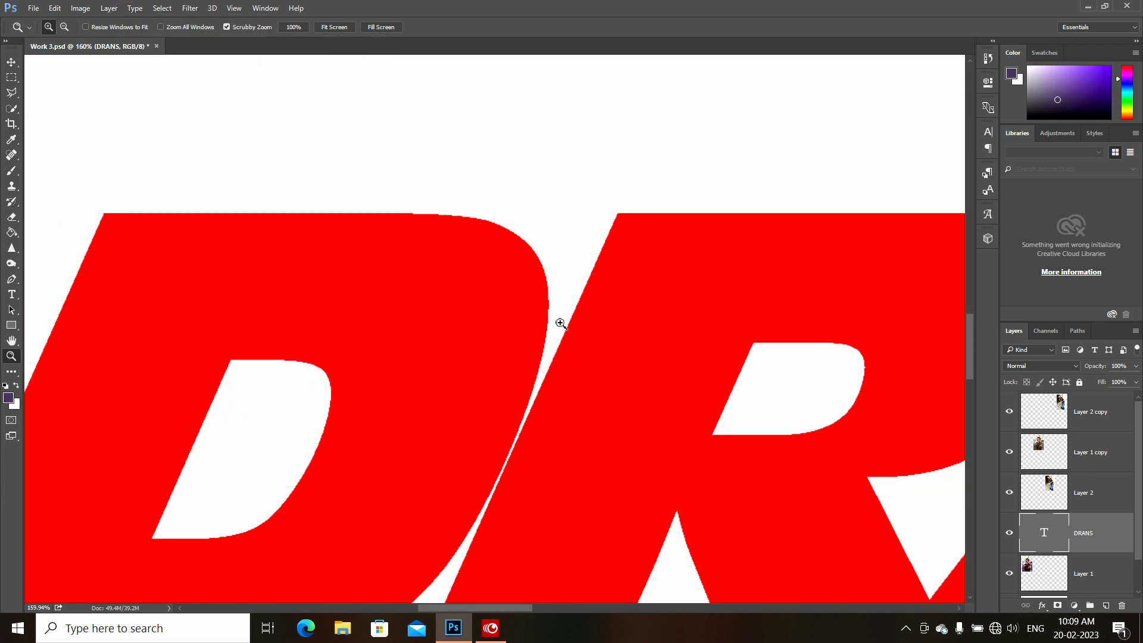
# Set the DRANS text orientation to Vertical, then back to Horizontal.
pyautogui.click(134, 7)
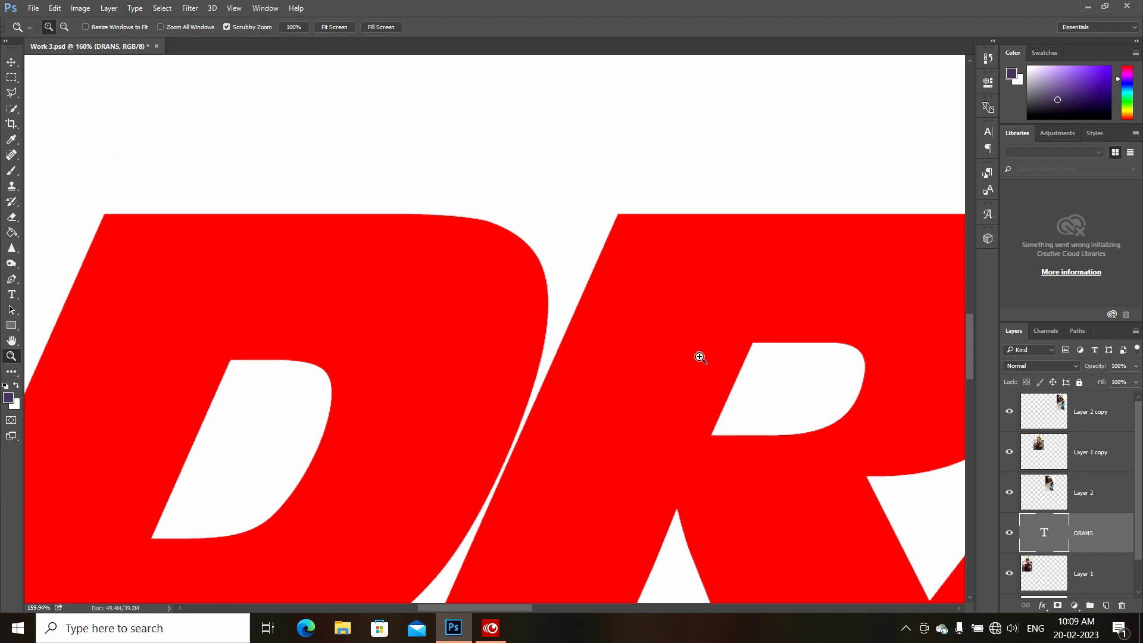
pyautogui.click(135, 8)
pyautogui.moveTo(159, 87)
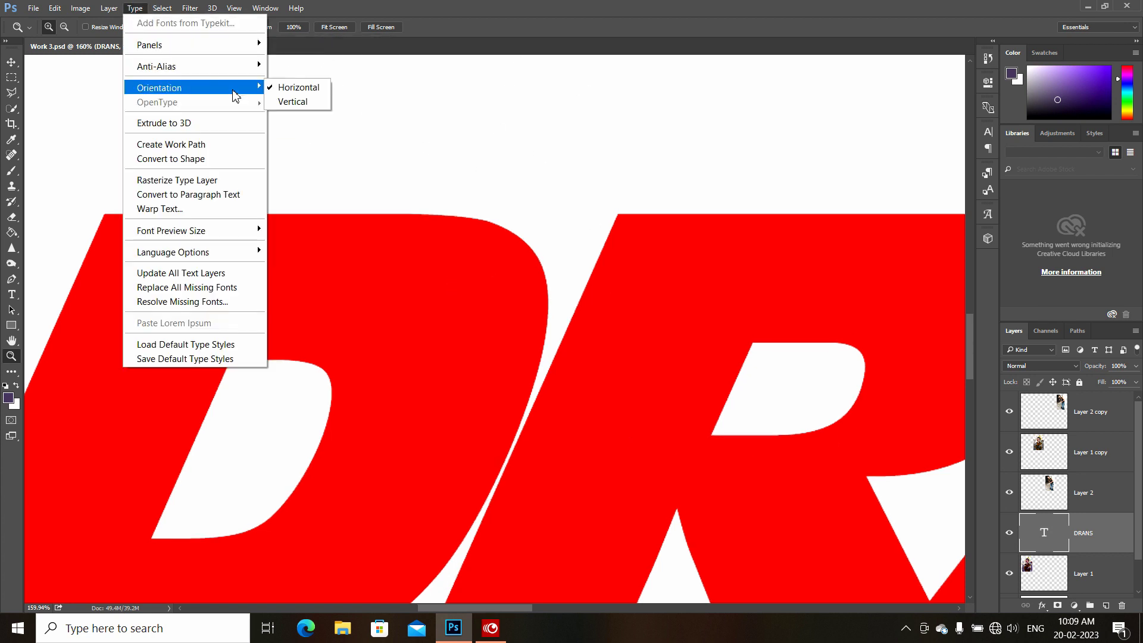
pyautogui.click(297, 106)
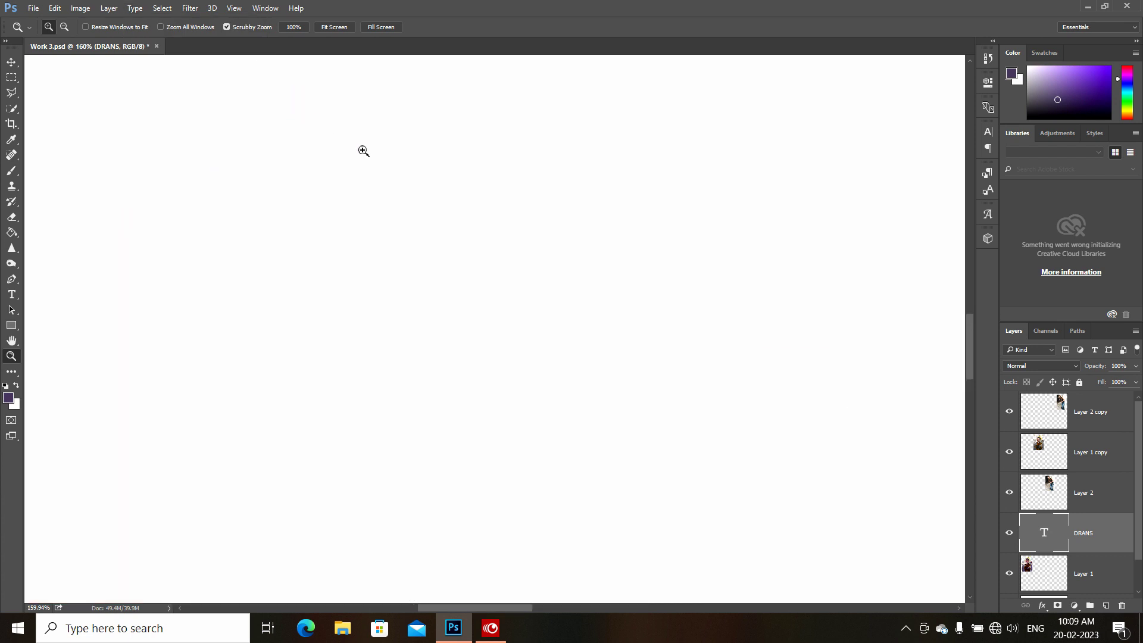
pyautogui.moveTo(498, 196); pyautogui.dragTo(388, 179)
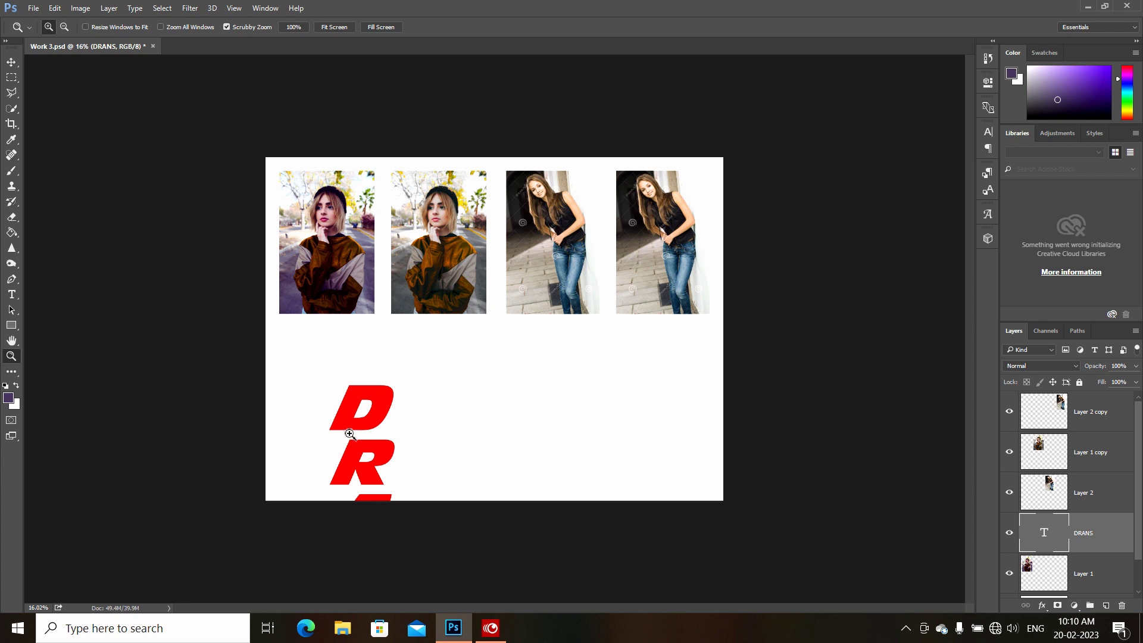
pyautogui.click(135, 8)
pyautogui.moveTo(159, 88)
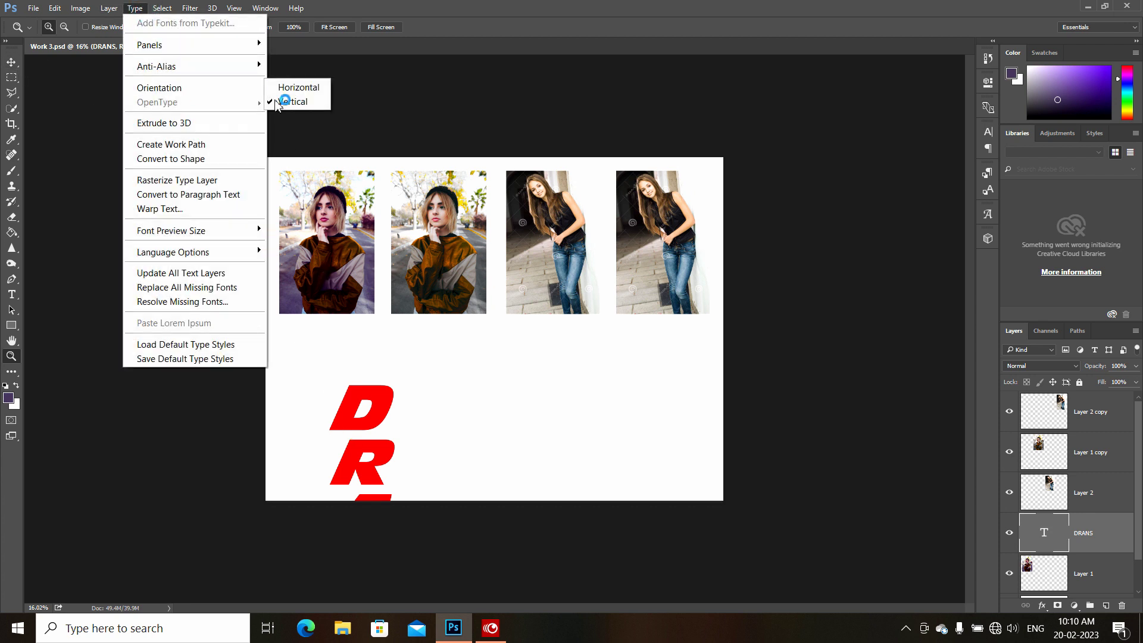
pyautogui.click(298, 87)
pyautogui.hotkey('ctrl', '+')
pyautogui.click(135, 8)
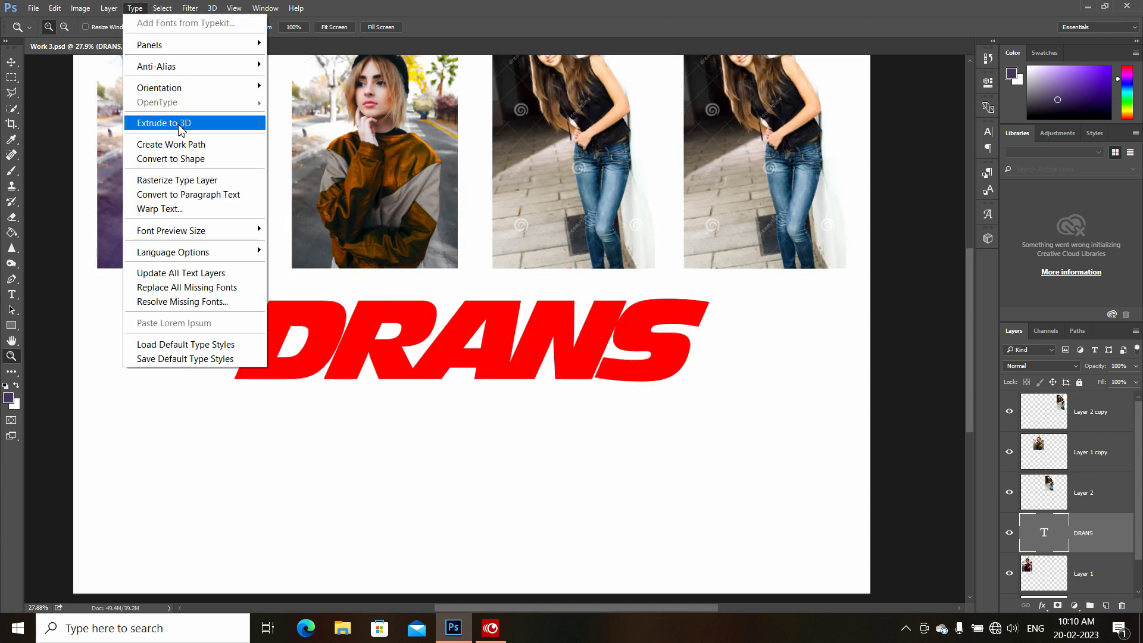
# Extrude DRANS to 3D in the 3D workspace and rotate it to tilt upward right.
pyautogui.click(181, 124)
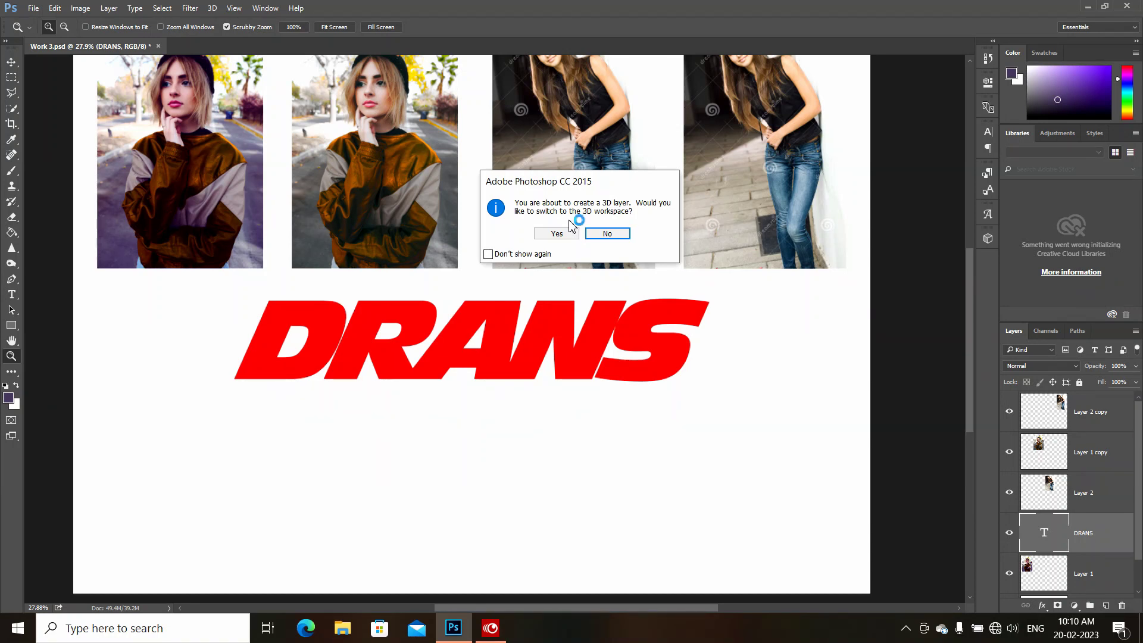
pyautogui.click(562, 231)
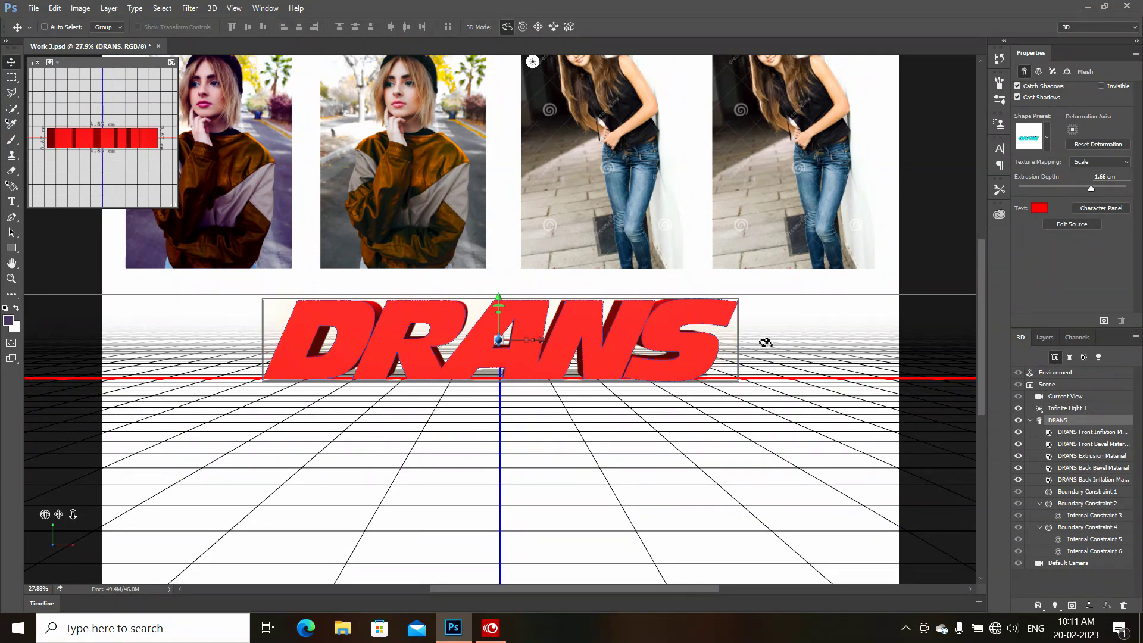
pyautogui.moveTo(766, 340); pyautogui.dragTo(758, 373)
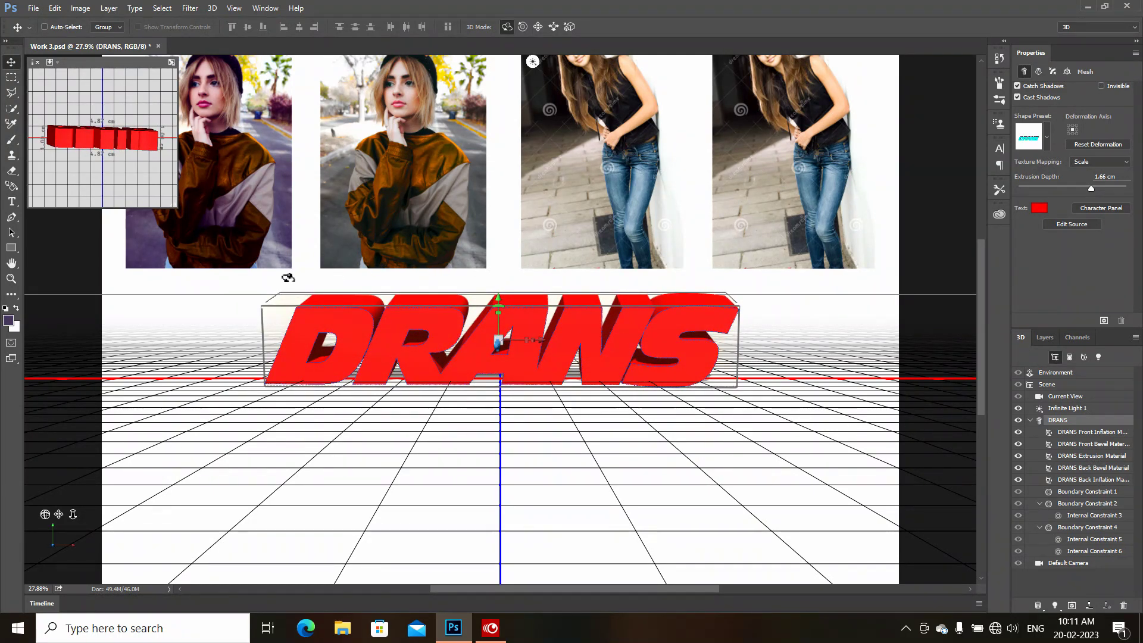
pyautogui.moveTo(256, 282); pyautogui.dragTo(255, 275)
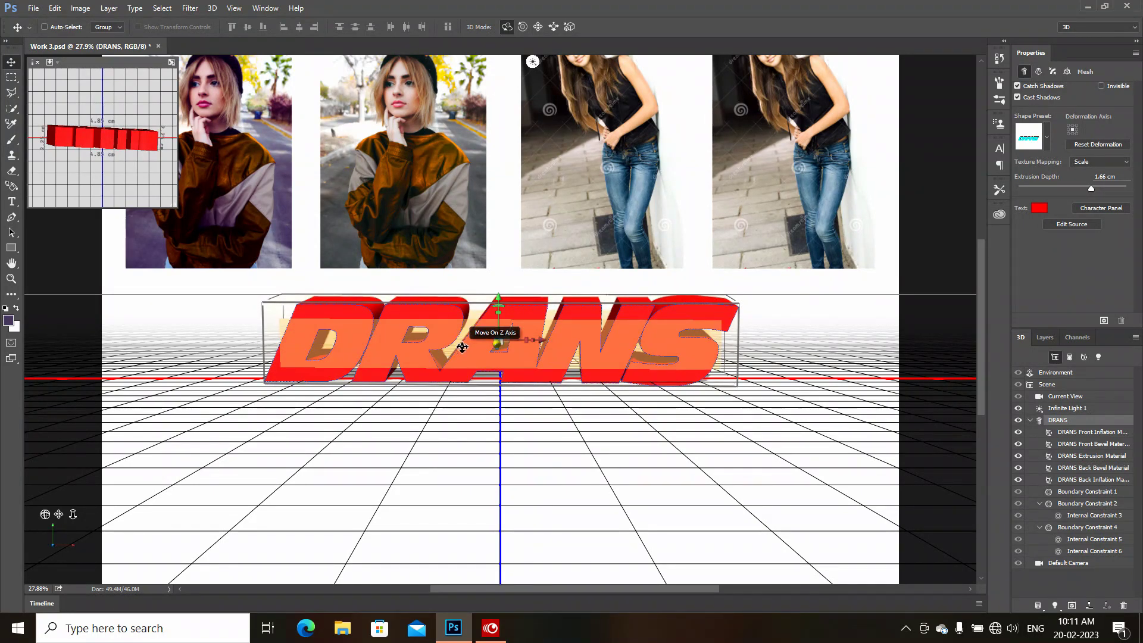
pyautogui.moveTo(488, 321)
pyautogui.mouseDown()
pyautogui.moveTo(492, 308)
pyautogui.moveTo(499, 335)
pyautogui.mouseUp()
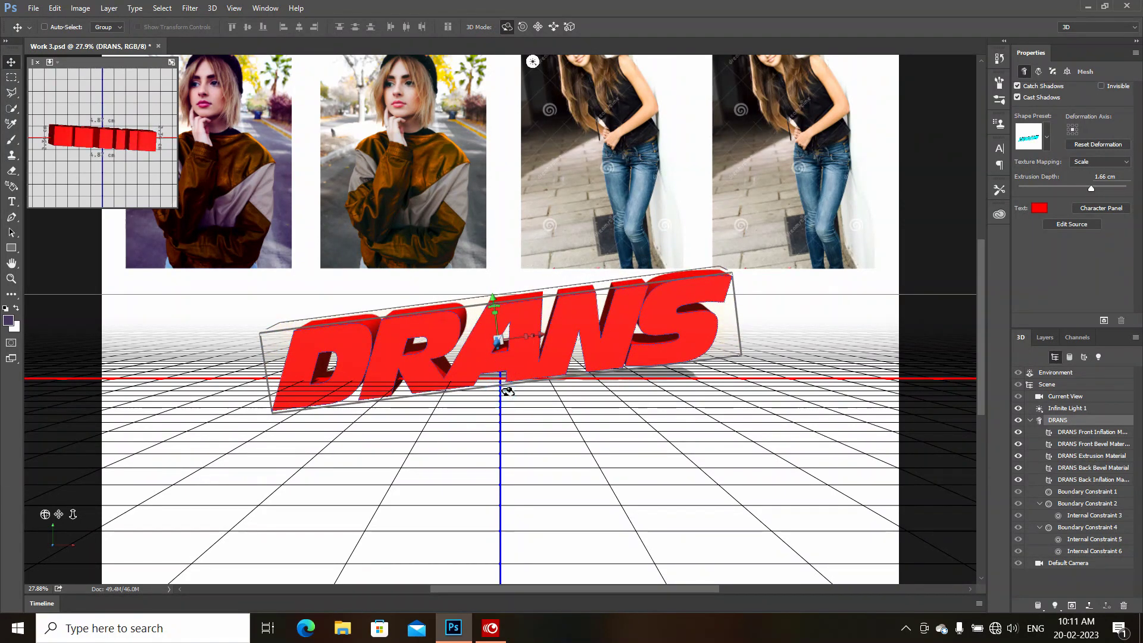
pyautogui.moveTo(513, 391)
pyautogui.mouseDown()
pyautogui.moveTo(583, 417)
pyautogui.moveTo(602, 410)
pyautogui.mouseUp()
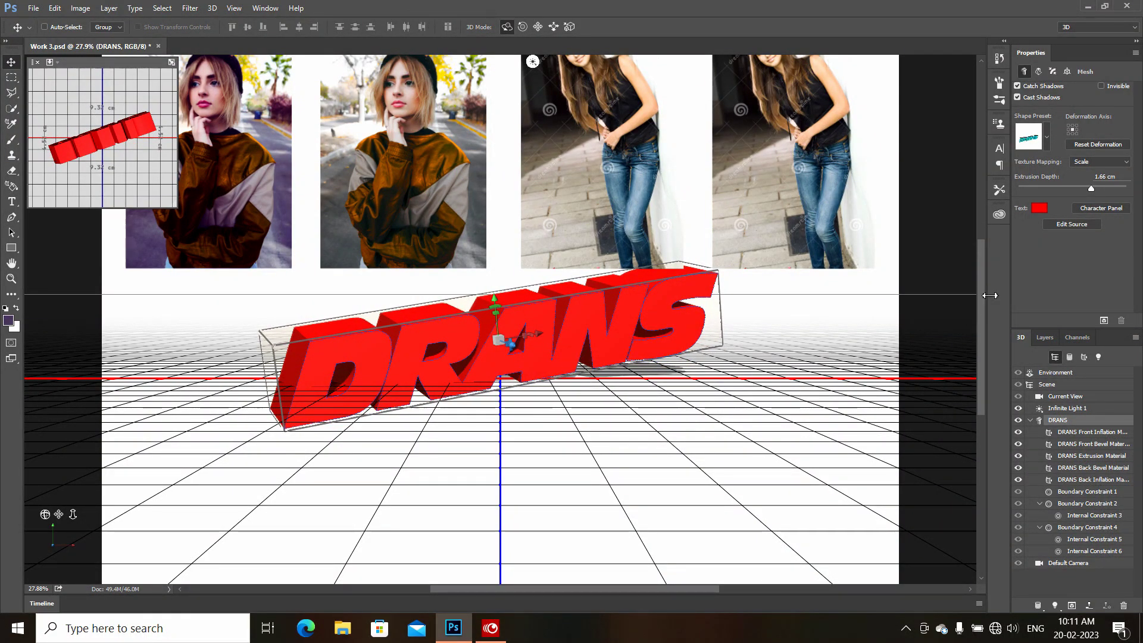
# Pick a darker red for the 3D DRANS text and select Internal Constraint 3.
pyautogui.click(1040, 207)
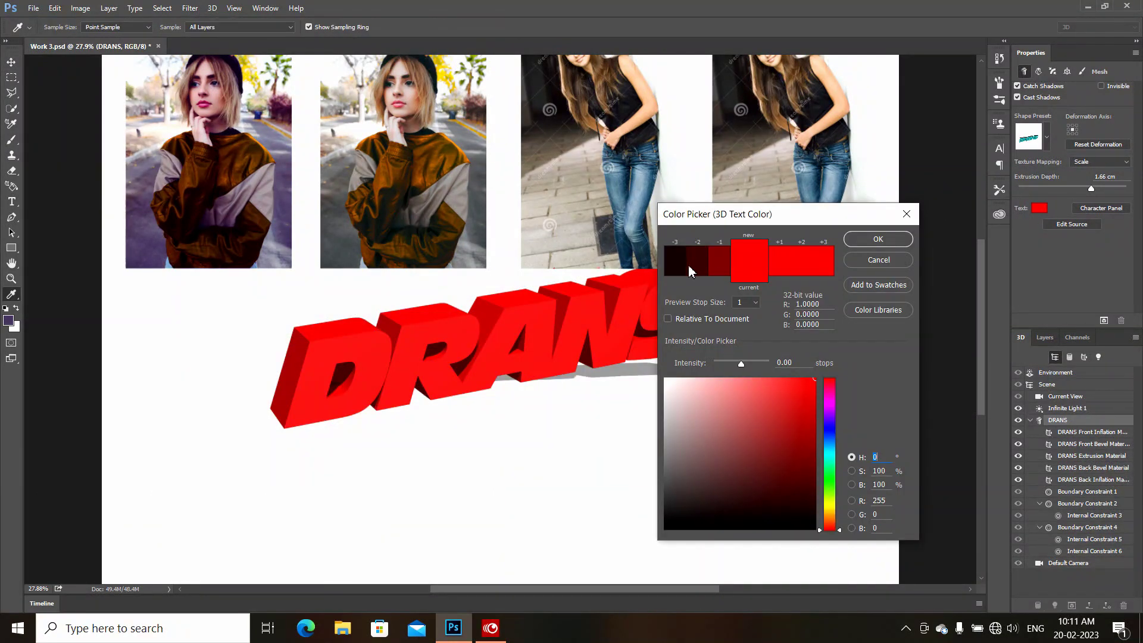
pyautogui.click(714, 263)
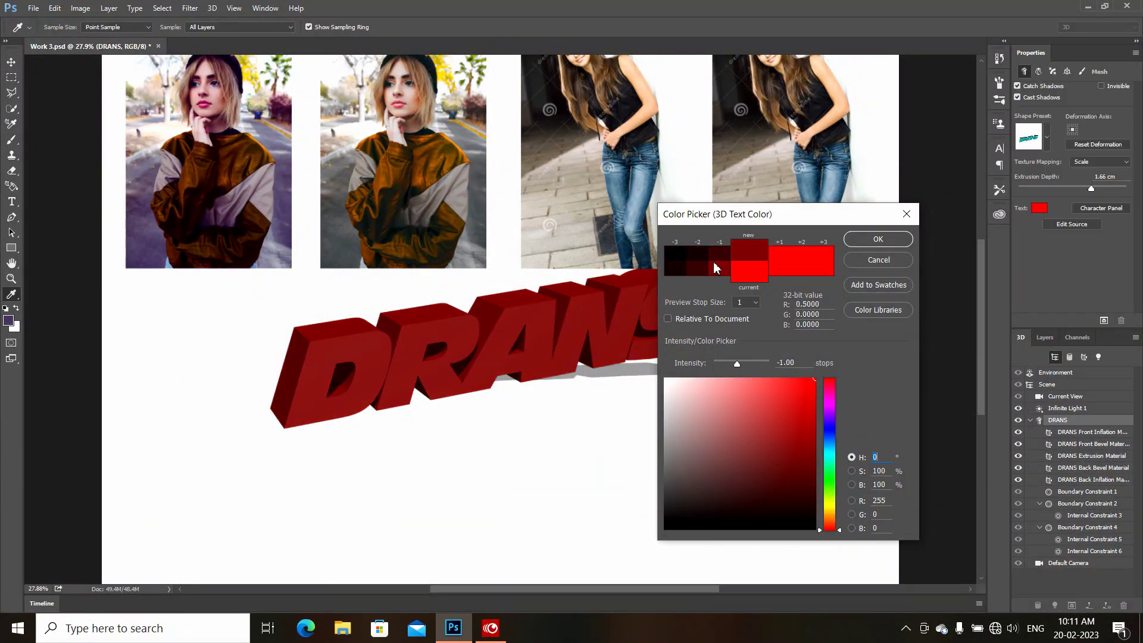
pyautogui.click(870, 240)
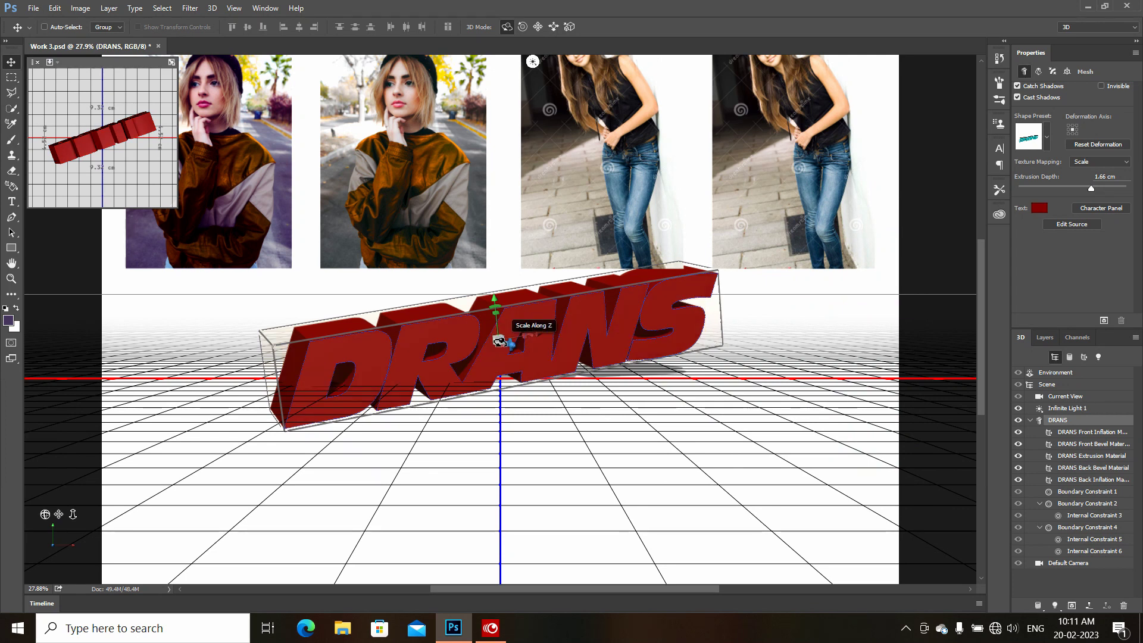
pyautogui.click(354, 379)
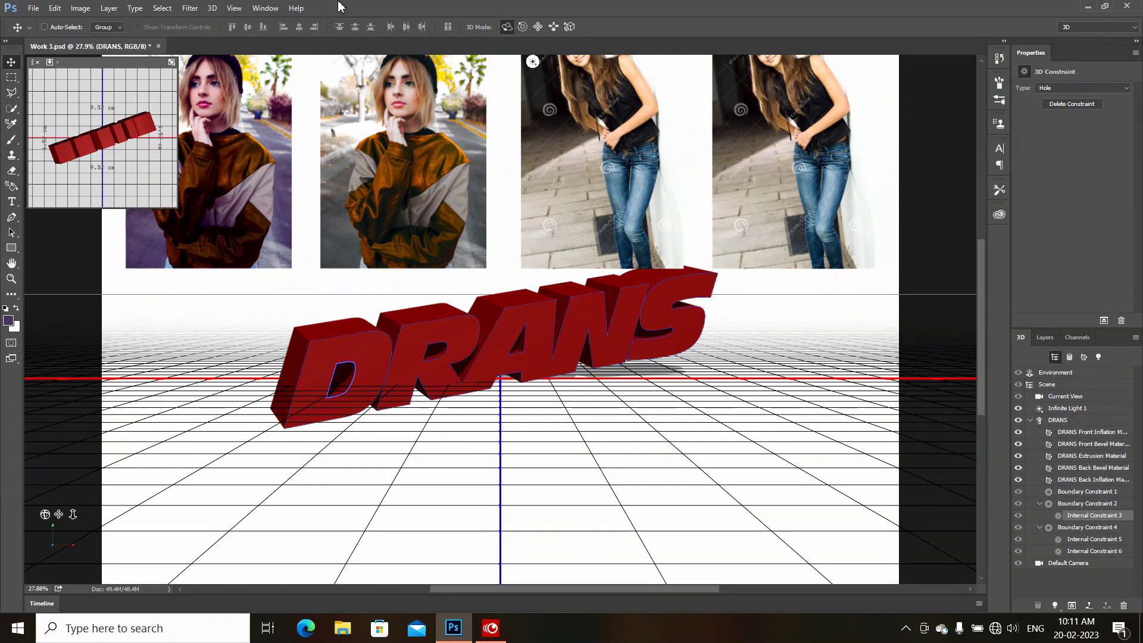
pyautogui.click(262, 8)
pyautogui.moveTo(284, 38)
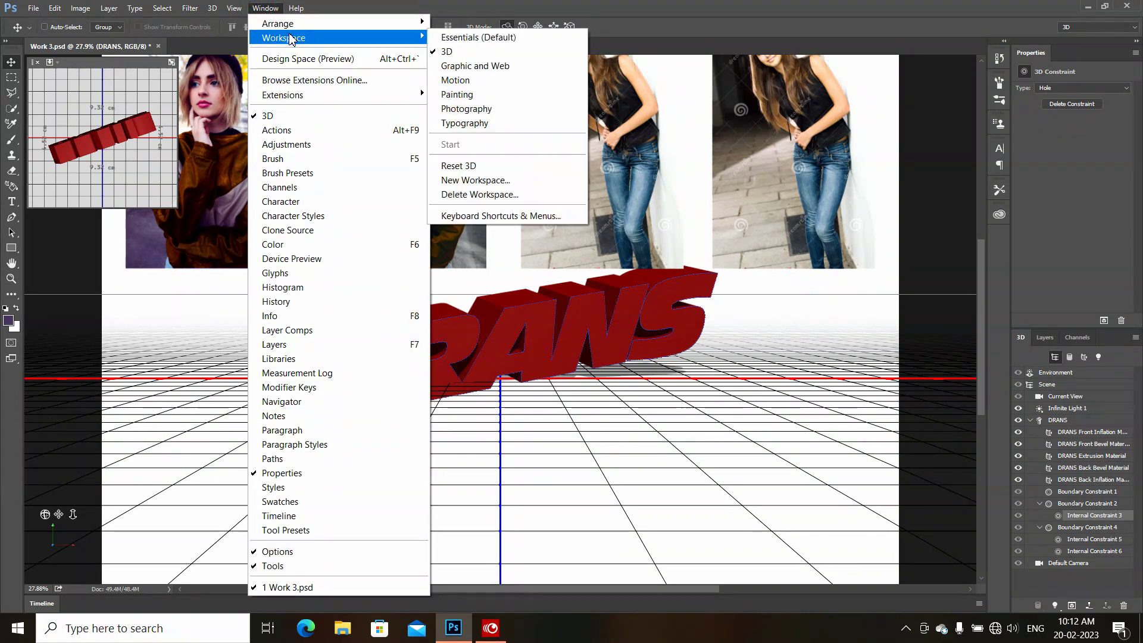
# Switch to the Essentials workspace and create a work path from the DRANS text.
pyautogui.click(498, 38)
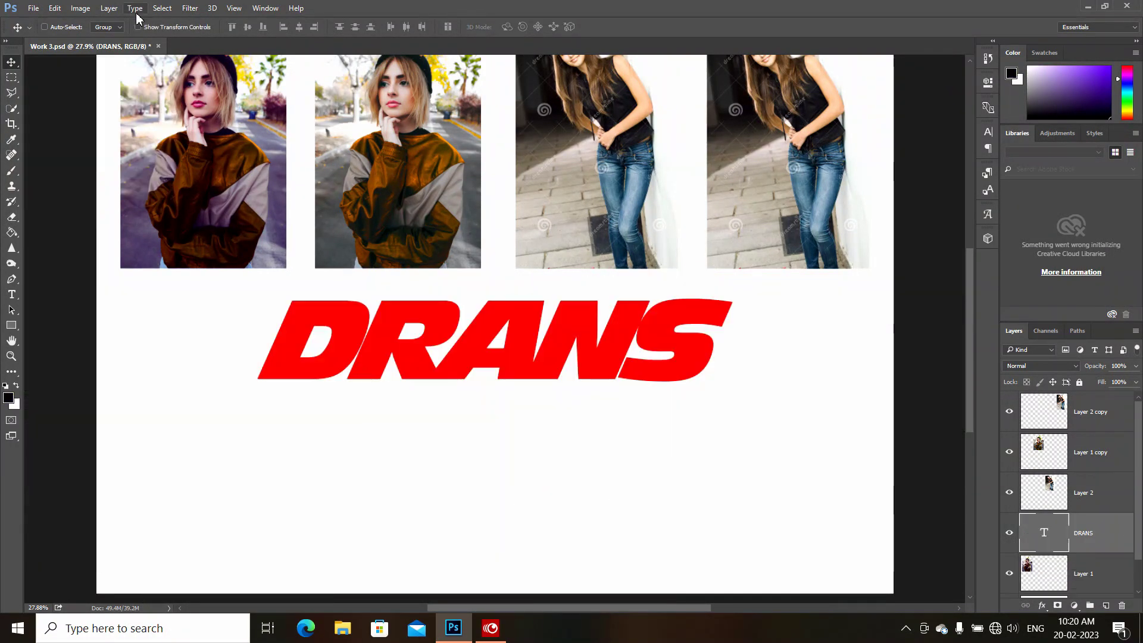
pyautogui.click(135, 8)
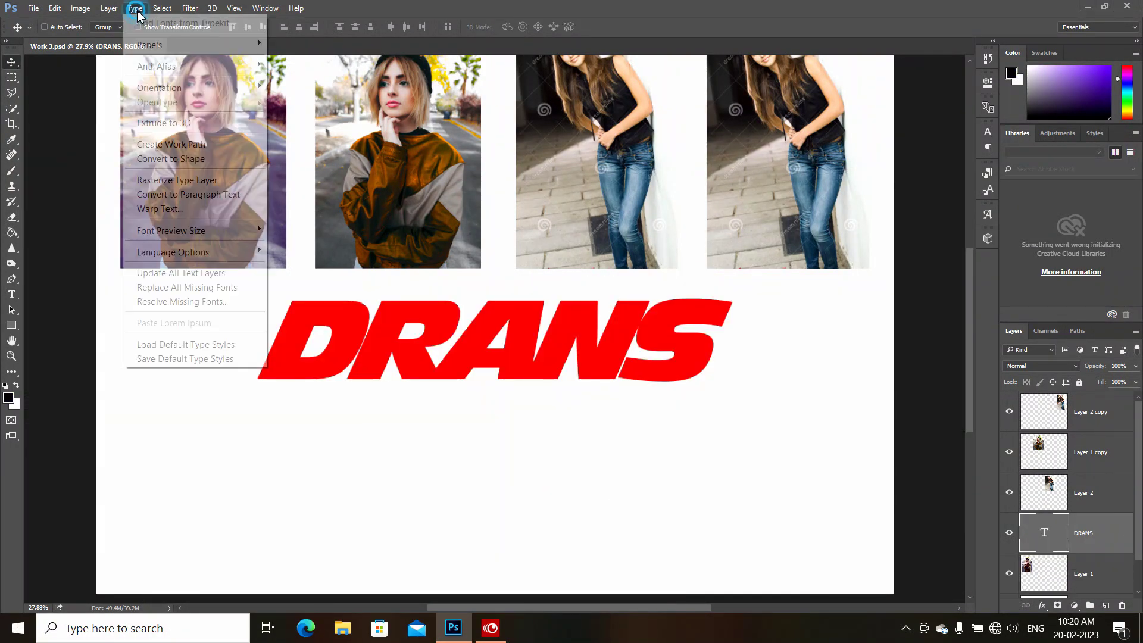
pyautogui.click(177, 148)
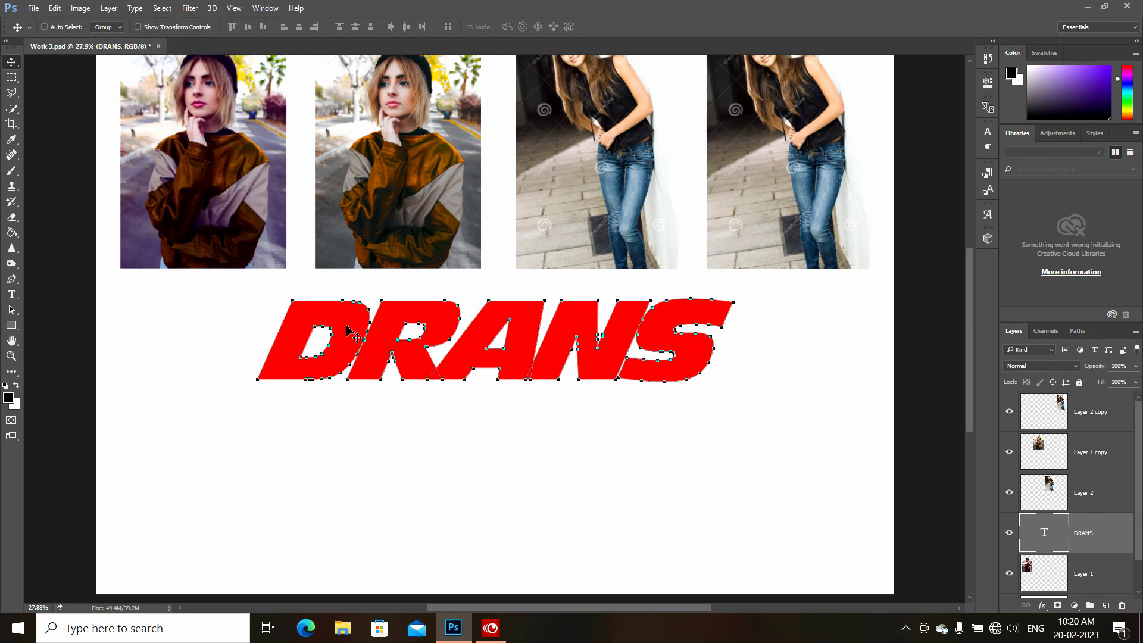
pyautogui.moveTo(329, 319)
pyautogui.mouseDown()
pyautogui.moveTo(343, 412)
pyautogui.moveTo(308, 421)
pyautogui.mouseUp()
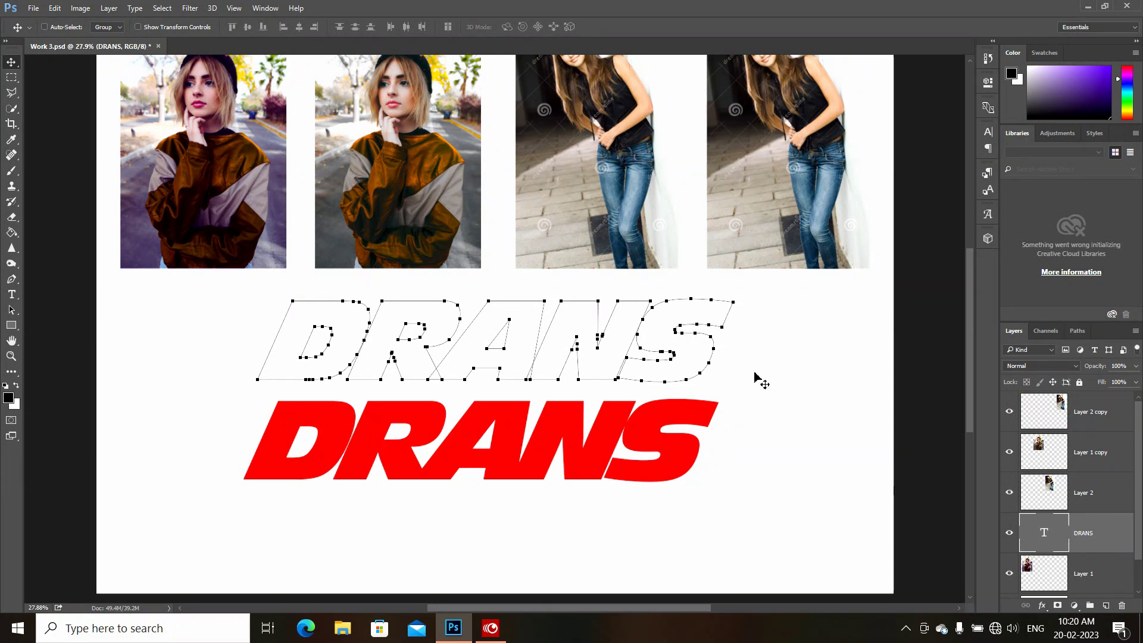
pyautogui.click(764, 344)
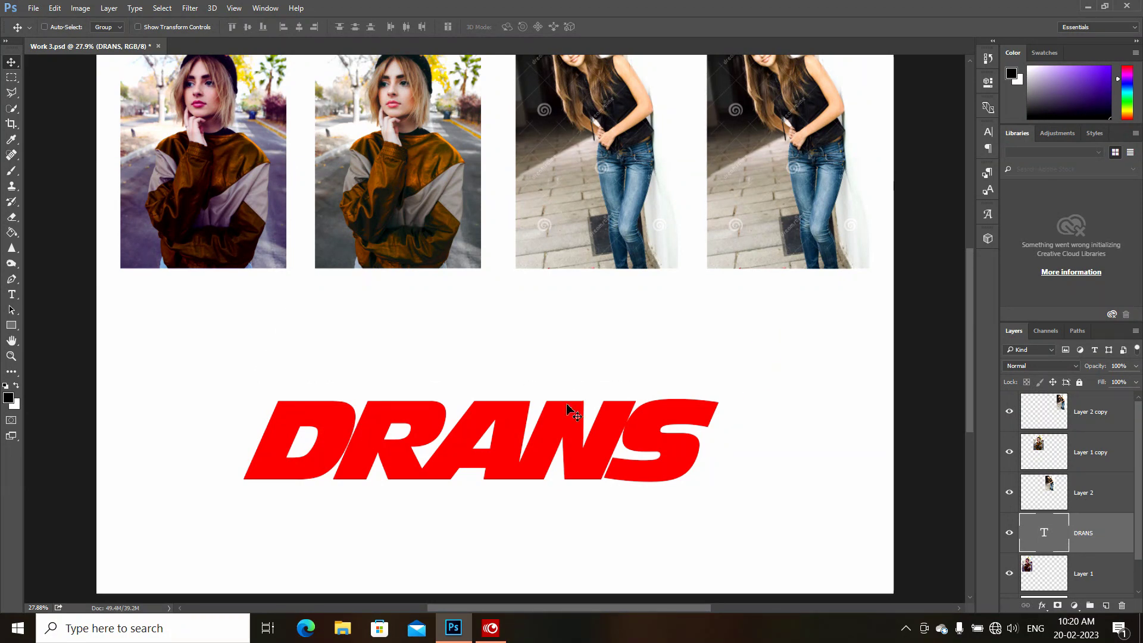
# Return the red text to place and position the DRANS outline path just below it.
pyautogui.rightClick(554, 417)
pyautogui.click(563, 430)
pyautogui.moveTo(375, 445)
pyautogui.mouseDown()
pyautogui.moveTo(381, 393)
pyautogui.moveTo(295, 320)
pyautogui.moveTo(320, 317)
pyautogui.moveTo(238, 307)
pyautogui.moveTo(287, 429)
pyautogui.mouseUp()
pyautogui.hotkey('ctrl', 'z')
pyautogui.click(11, 310)
pyautogui.moveTo(689, 441); pyautogui.dragTo(709, 443)
pyautogui.moveTo(493, 455); pyautogui.dragTo(377, 461)
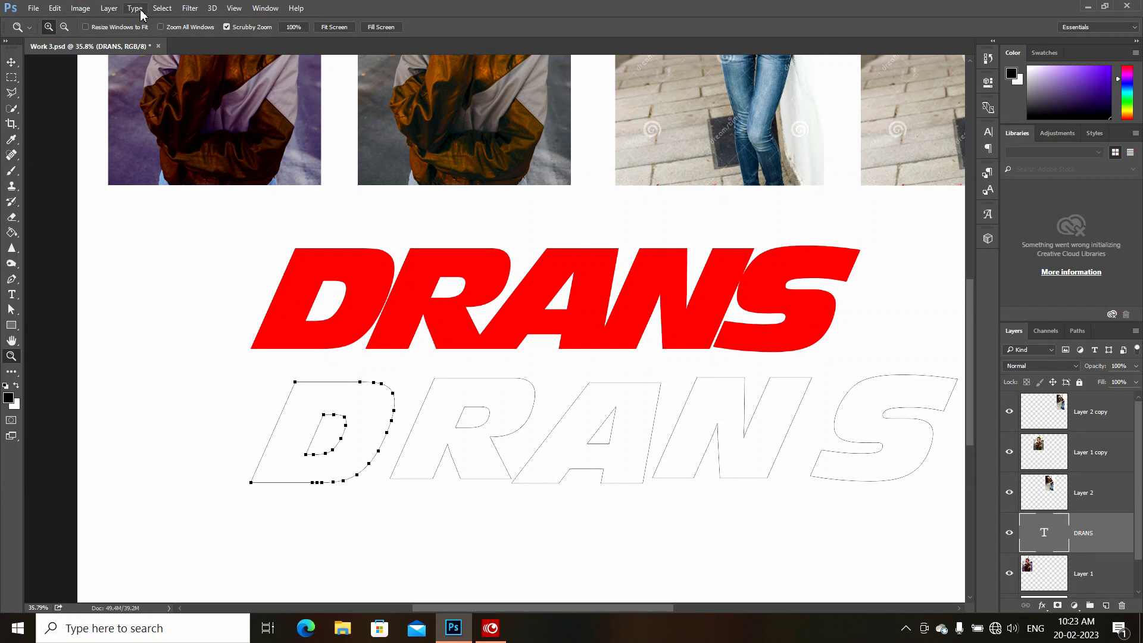
# Convert the DRANS text to a shape and select its path with Path Selection.
pyautogui.click(135, 9)
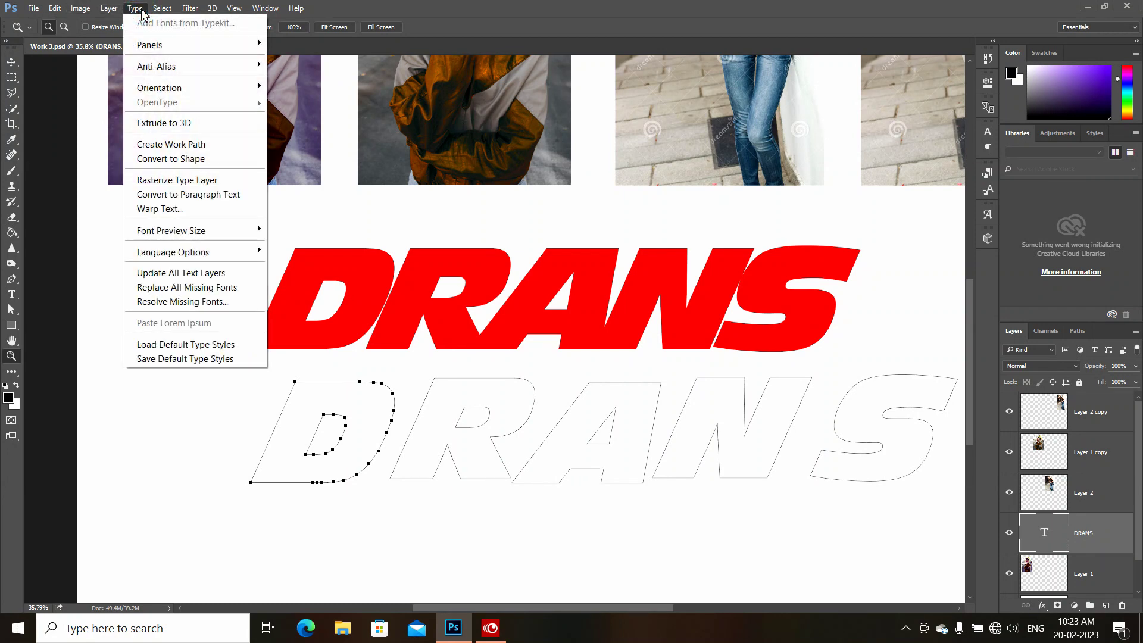
pyautogui.click(190, 158)
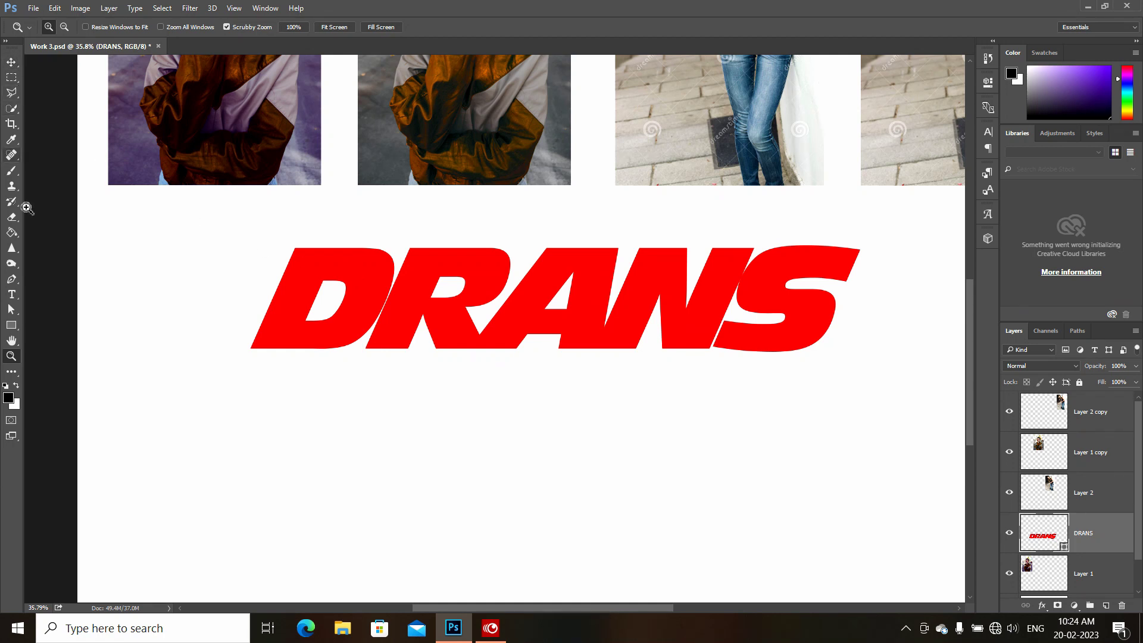
pyautogui.click(12, 310)
pyautogui.click(56, 301)
pyautogui.click(333, 267)
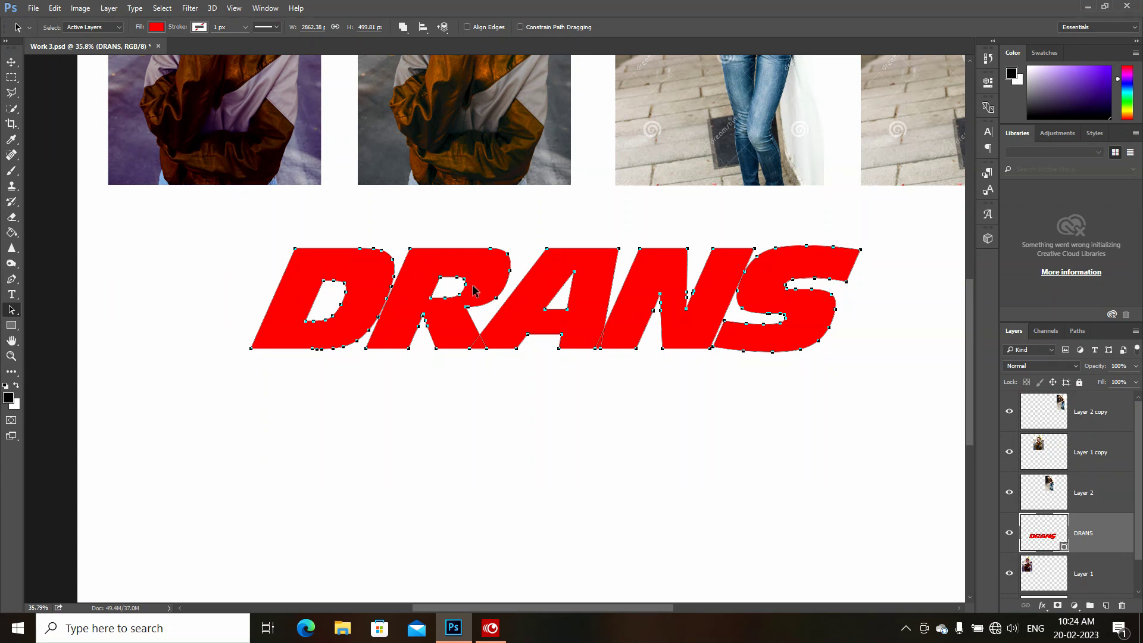
pyautogui.click(451, 411)
# Shift the D, R, A and N letter subpaths left, then select the R's path.
pyautogui.click(341, 271)
pyautogui.moveTo(365, 283); pyautogui.dragTo(286, 290)
pyautogui.moveTo(492, 283); pyautogui.dragTo(380, 283)
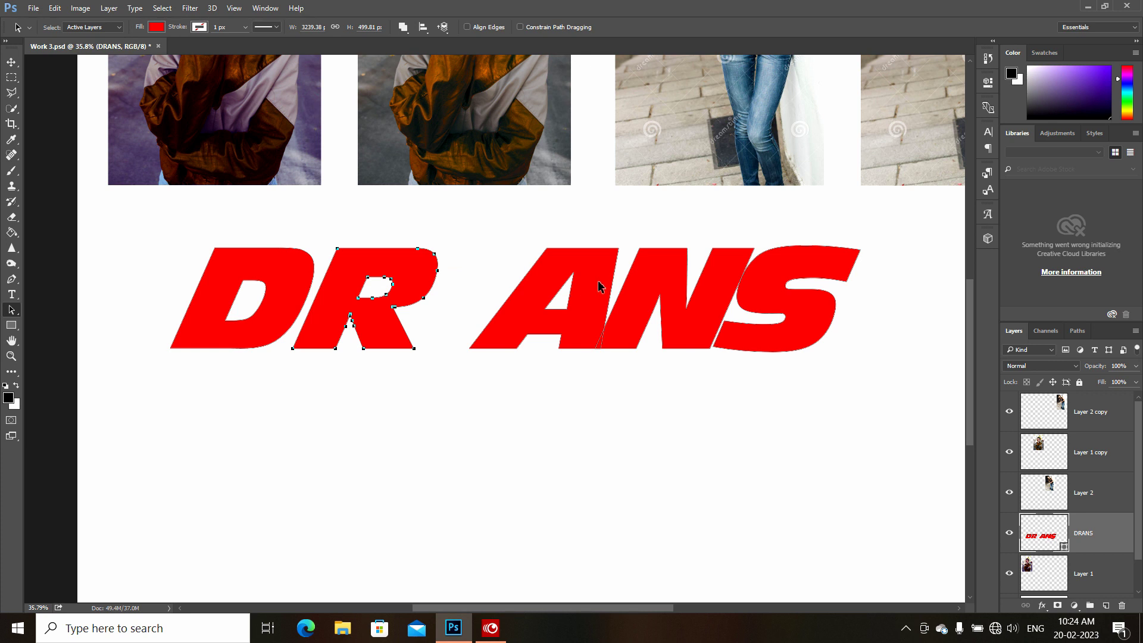
pyautogui.moveTo(598, 285); pyautogui.dragTo(555, 284)
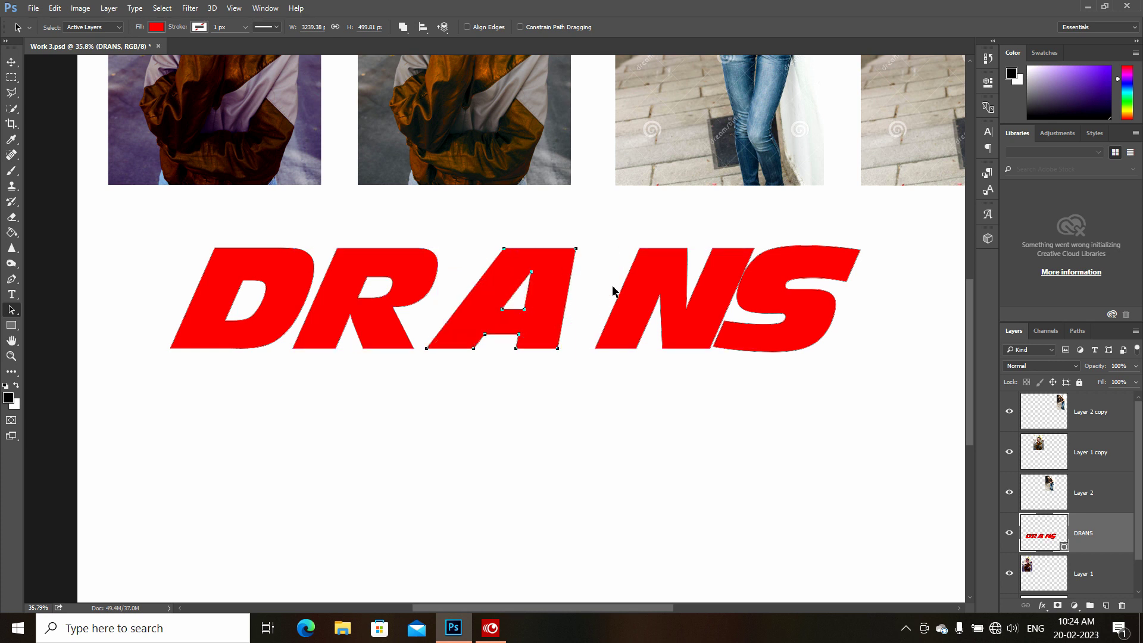
pyautogui.moveTo(649, 285); pyautogui.dragTo(625, 287)
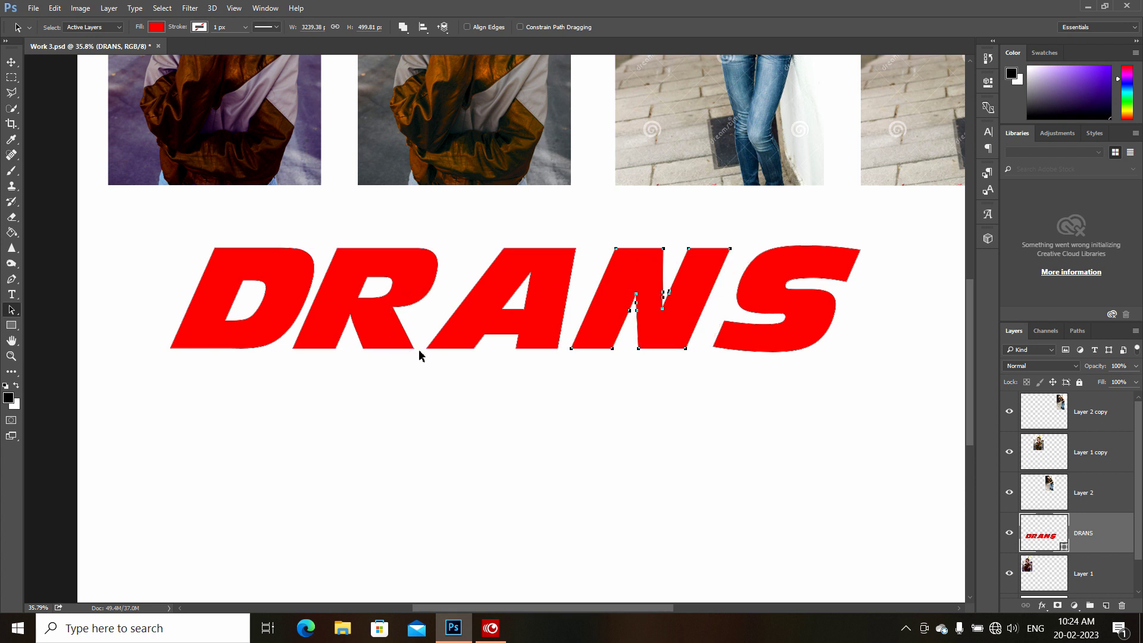
pyautogui.click(385, 346)
# Drag the R's bottom anchor down into a long spike and pull the S's top-right anchor out to a point.
pyautogui.moveTo(415, 349); pyautogui.dragTo(415, 349)
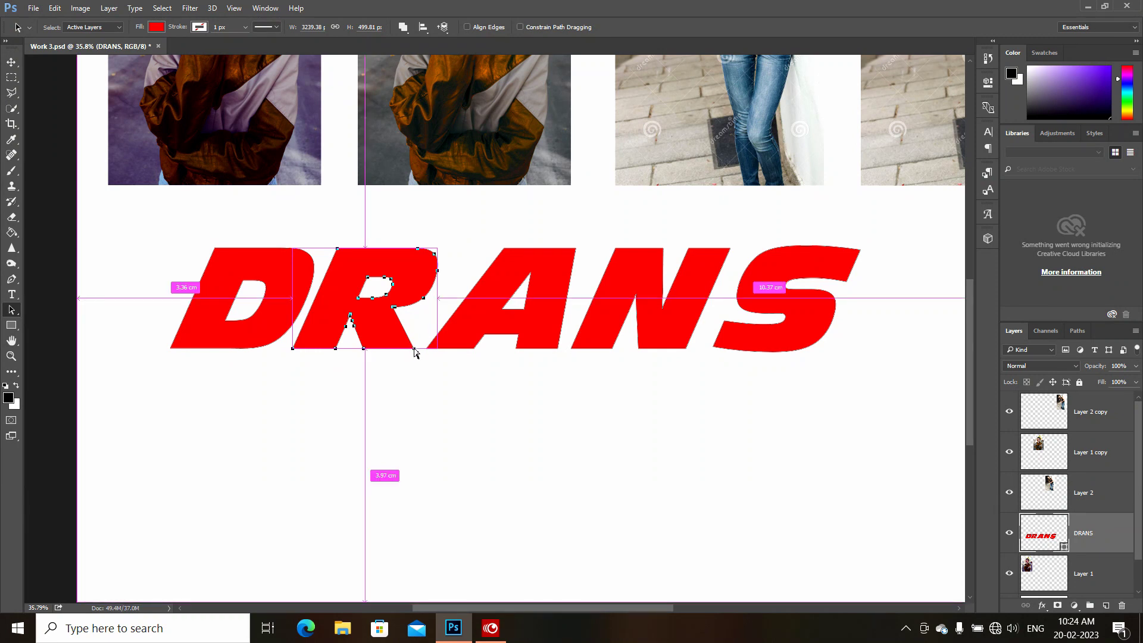
pyautogui.moveTo(415, 351); pyautogui.dragTo(505, 449)
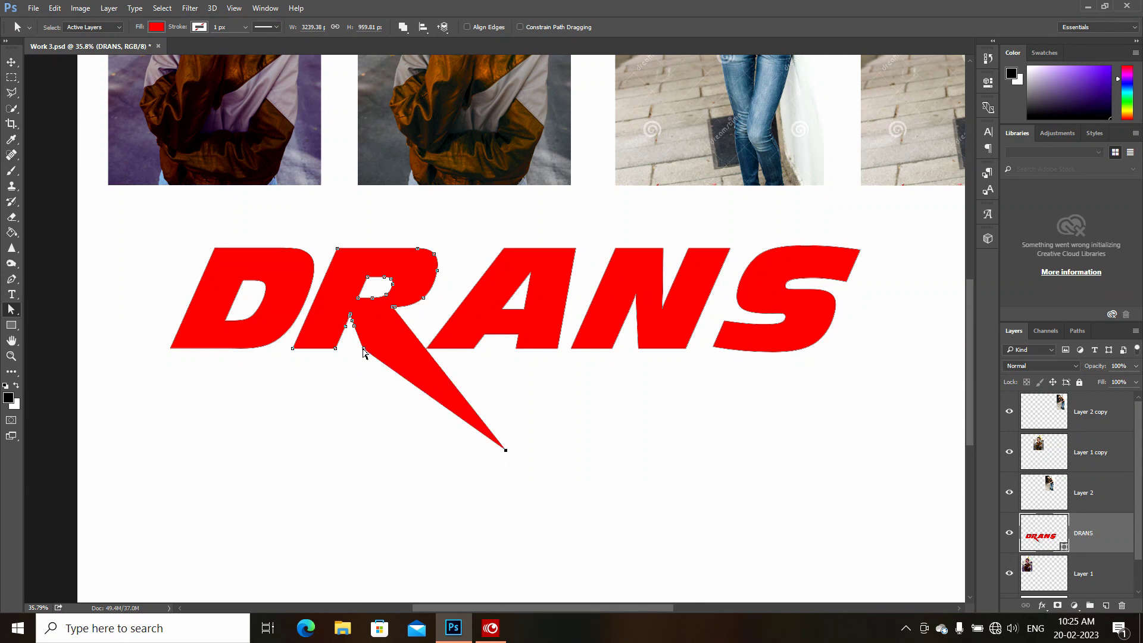
pyautogui.moveTo(363, 349)
pyautogui.mouseDown()
pyautogui.moveTo(393, 463)
pyautogui.moveTo(390, 508)
pyautogui.moveTo(411, 538)
pyautogui.moveTo(435, 546)
pyautogui.mouseUp()
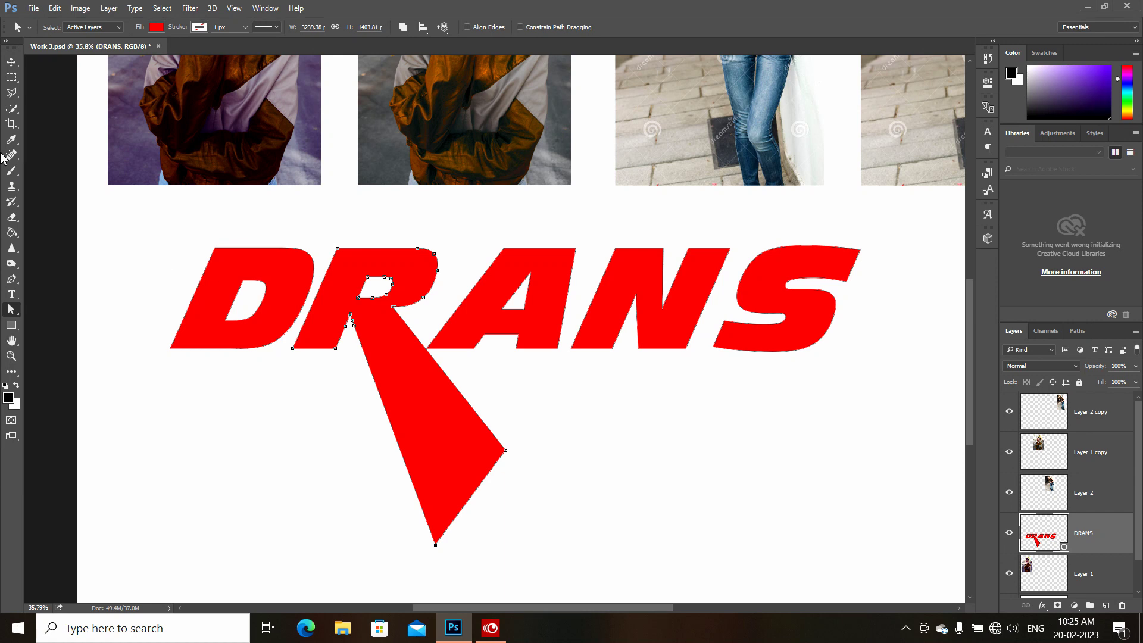
pyautogui.click(11, 62)
pyautogui.click(11, 310)
pyautogui.moveTo(859, 249)
pyautogui.mouseDown()
pyautogui.moveTo(850, 288)
pyautogui.moveTo(892, 316)
pyautogui.moveTo(911, 250)
pyautogui.moveTo(933, 250)
pyautogui.mouseUp()
pyautogui.click(16, 66)
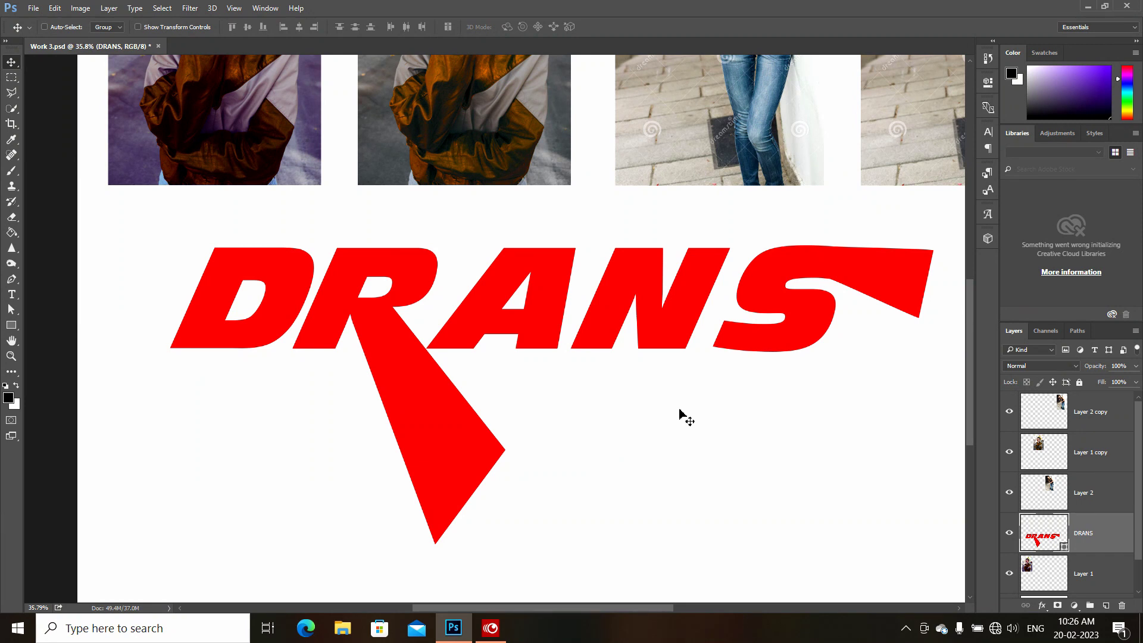
# Undo back to the editable DRANS text, trying the Rasterize option.
pyautogui.hotkey('ctrl', 'alt', 'z')
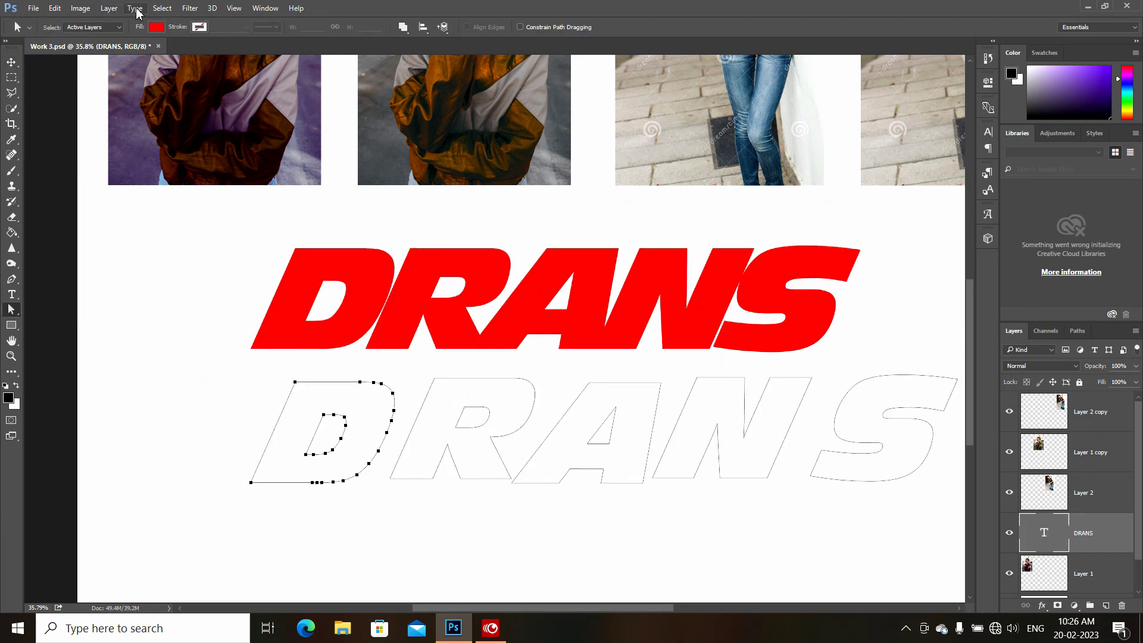
pyautogui.click(135, 8)
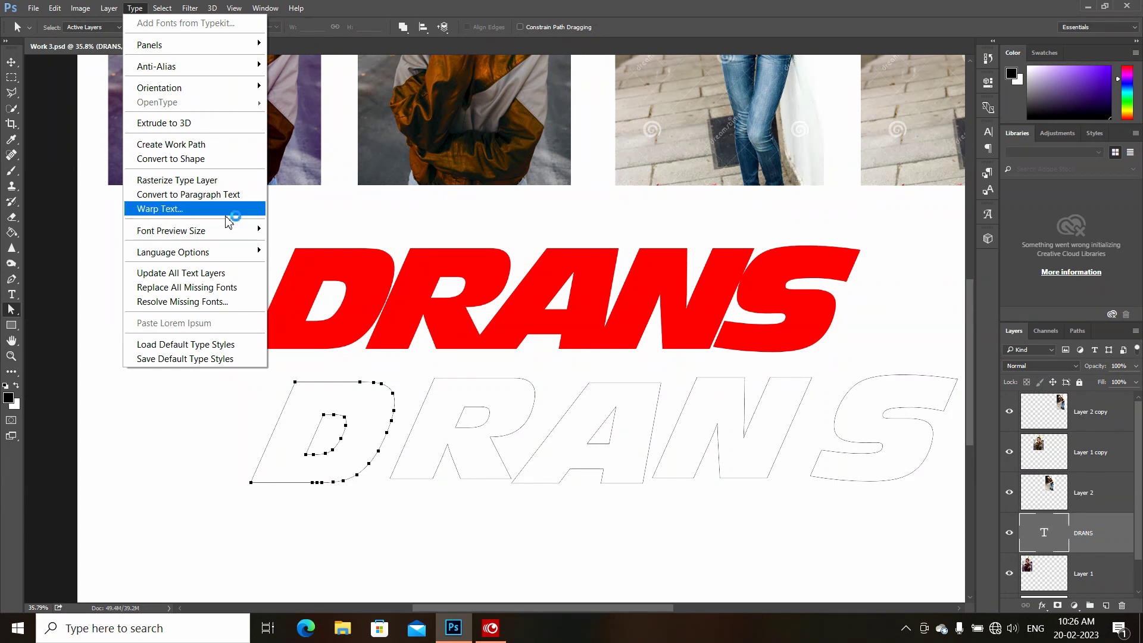
pyautogui.click(216, 184)
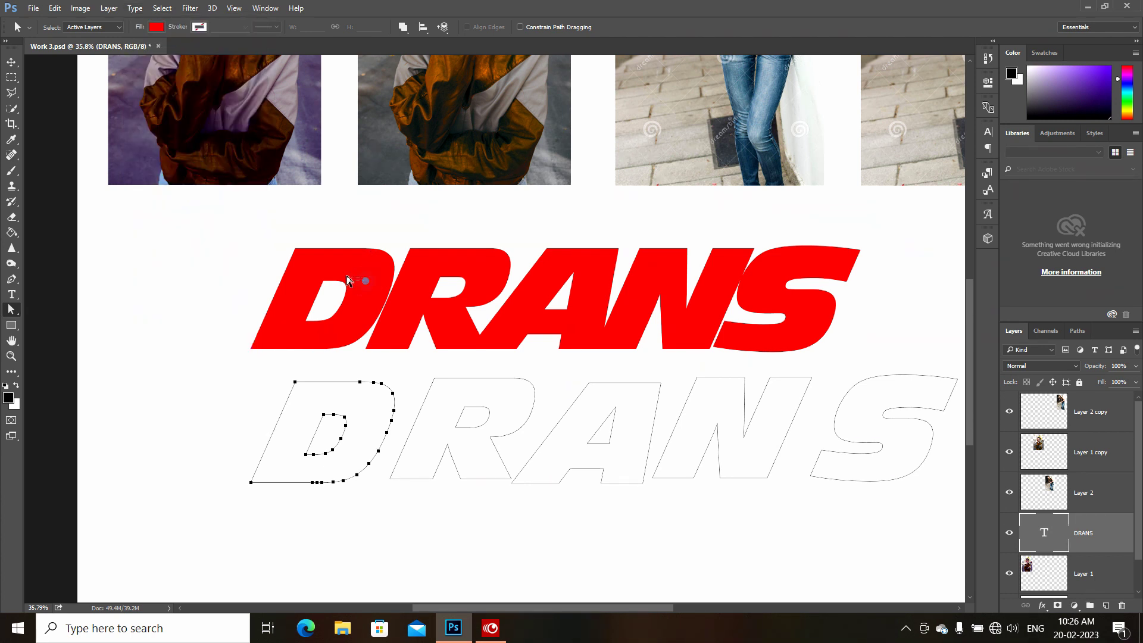
# Pick the DRANS layer with the Move tool and shift it slightly left.
pyautogui.click(12, 61)
pyautogui.rightClick(377, 274)
pyautogui.click(393, 272)
pyautogui.moveTo(378, 272); pyautogui.dragTo(303, 278)
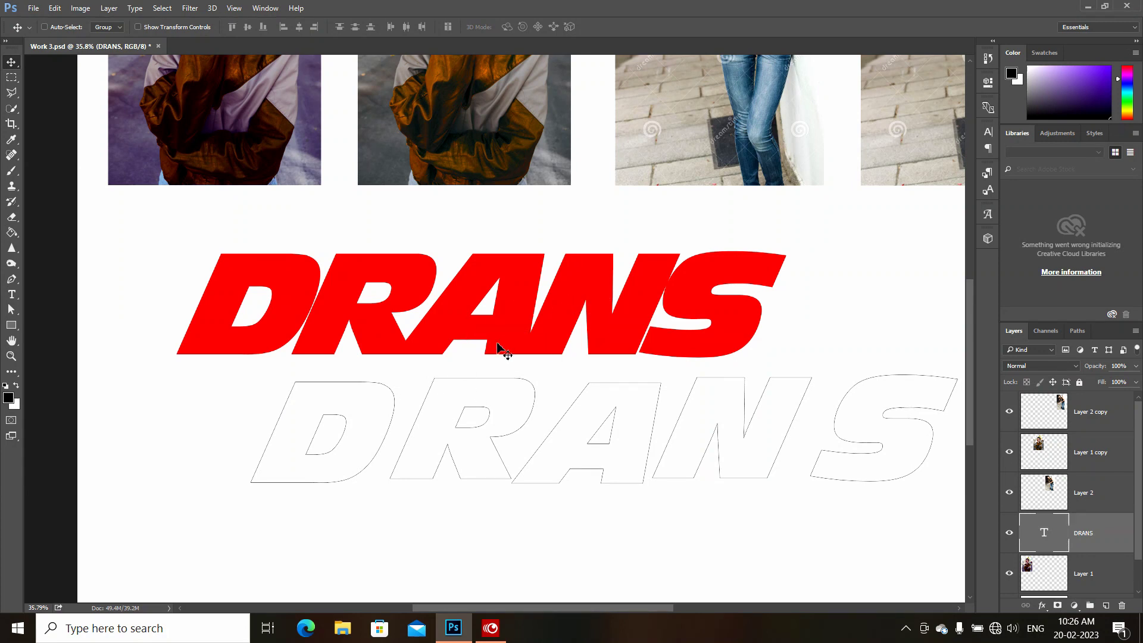
pyautogui.click(135, 8)
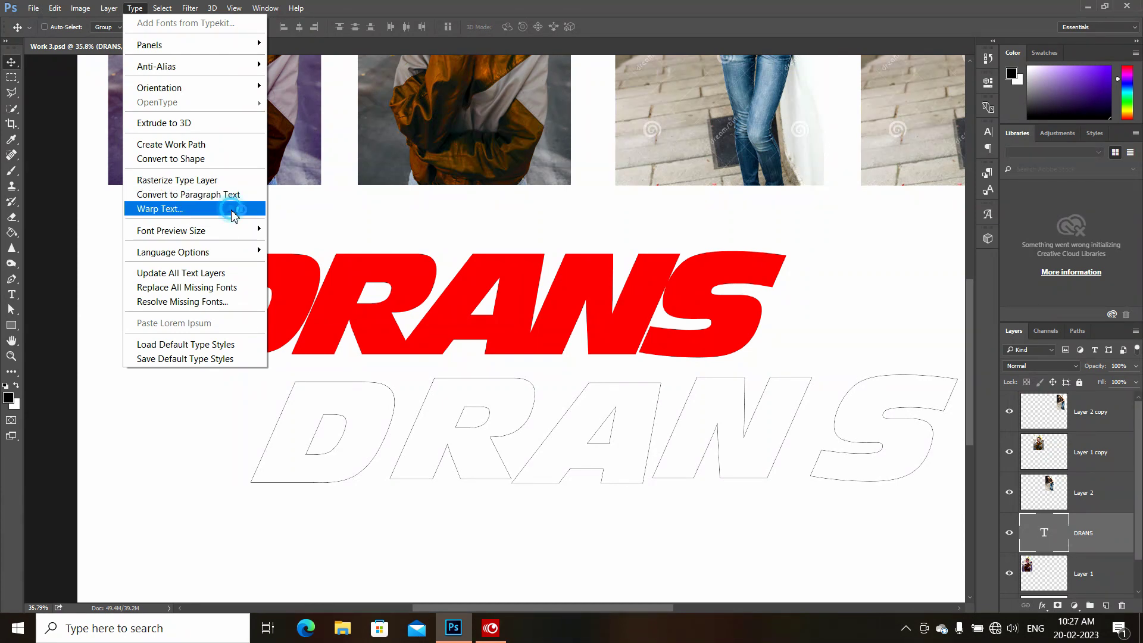
# Warp the red DRANS text with an Arc style: bend +24, horizontal +40, vertical +8.
pyautogui.click(232, 212)
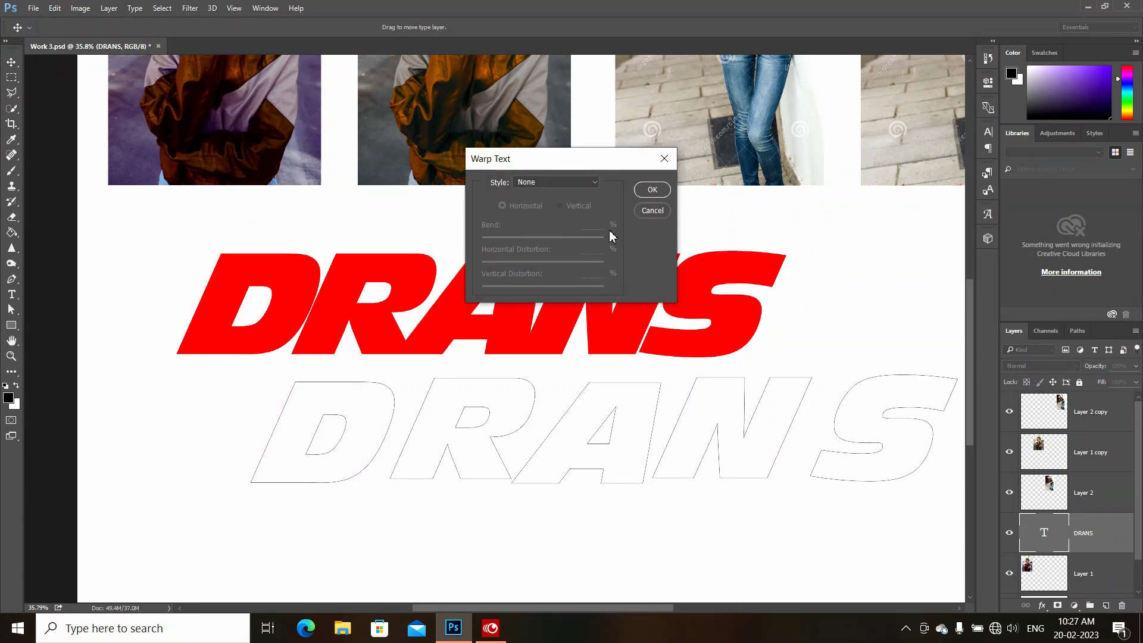
pyautogui.click(573, 183)
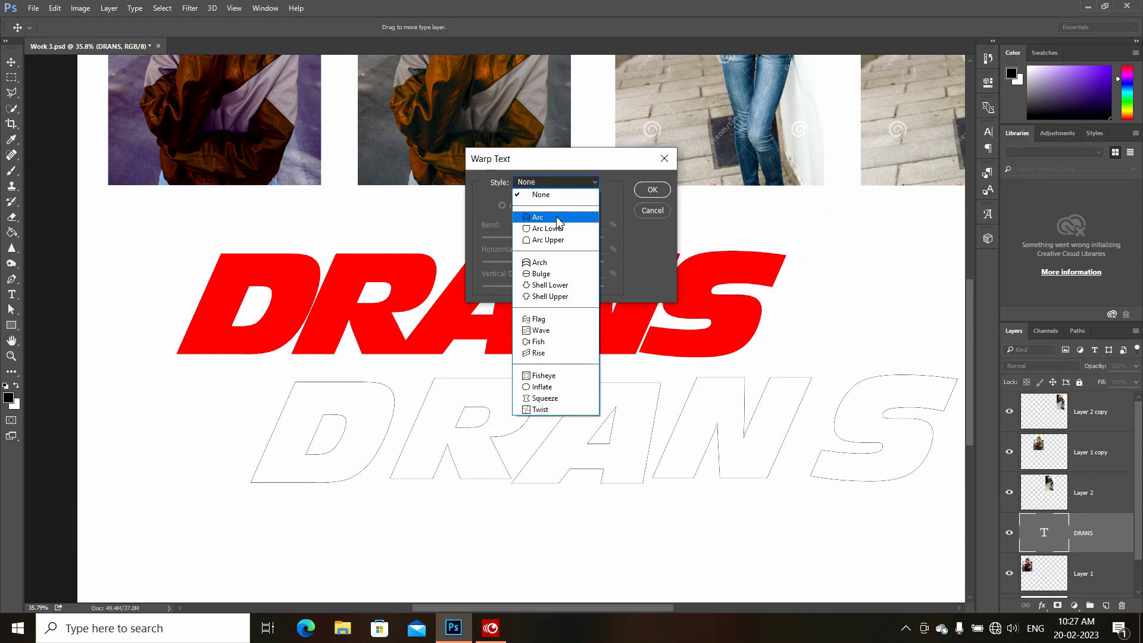
pyautogui.click(558, 218)
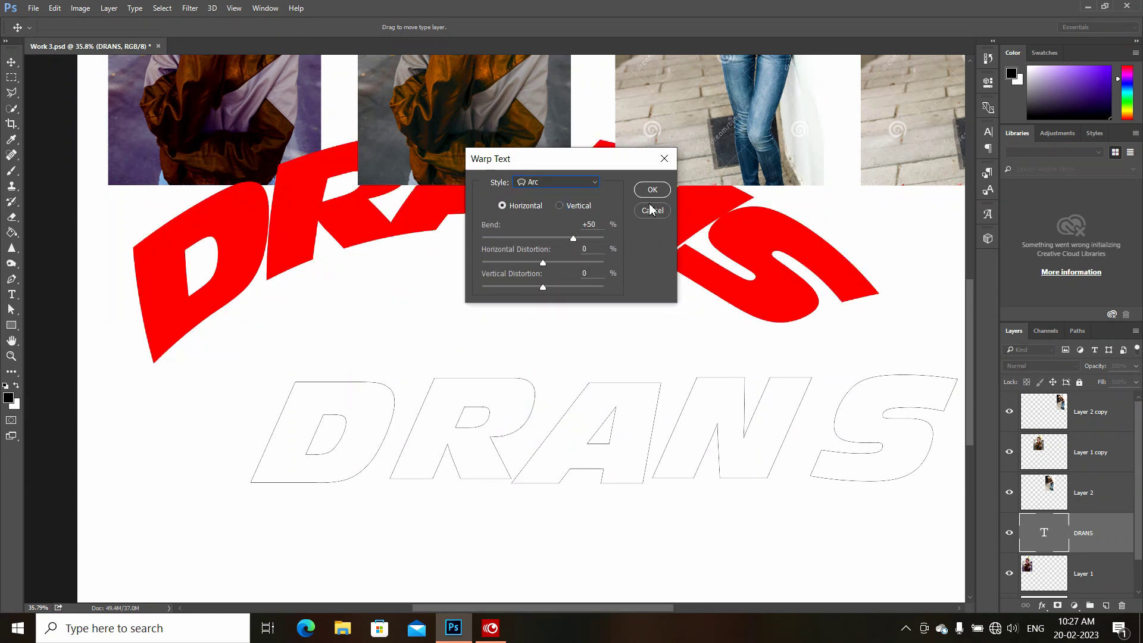
pyautogui.moveTo(588, 160)
pyautogui.mouseDown()
pyautogui.moveTo(639, 244)
pyautogui.moveTo(654, 373)
pyautogui.mouseUp()
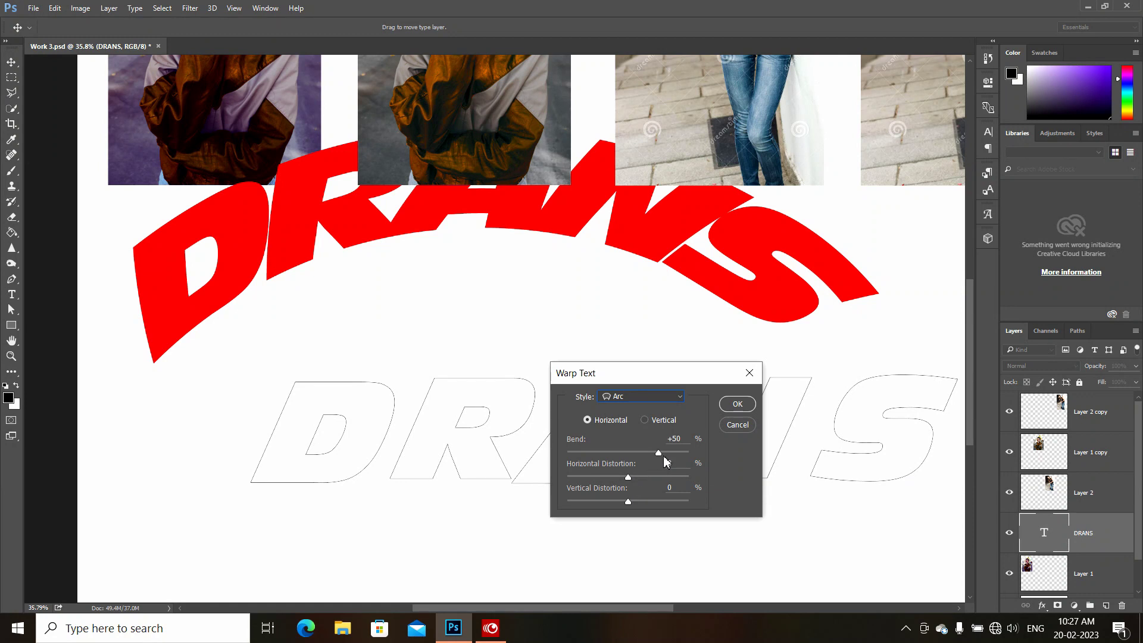
pyautogui.moveTo(658, 453)
pyautogui.mouseDown()
pyautogui.moveTo(667, 452)
pyautogui.moveTo(631, 453)
pyautogui.moveTo(643, 452)
pyautogui.moveTo(636, 477)
pyautogui.moveTo(652, 478)
pyautogui.mouseUp()
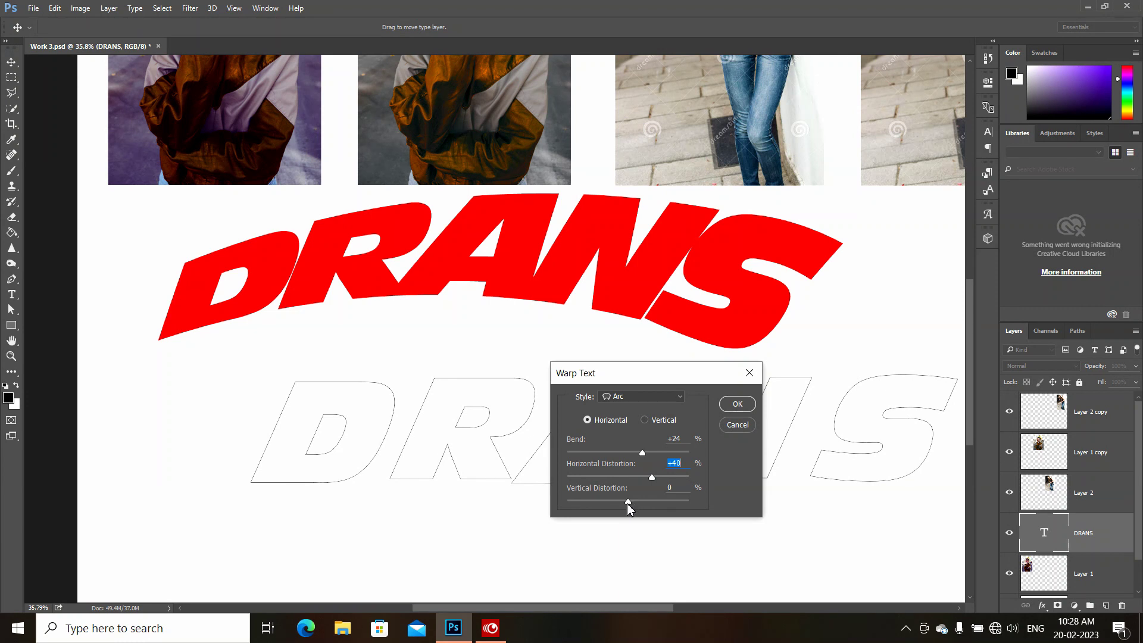
pyautogui.moveTo(627, 501)
pyautogui.mouseDown()
pyautogui.moveTo(665, 503)
pyautogui.moveTo(640, 503)
pyautogui.mouseUp()
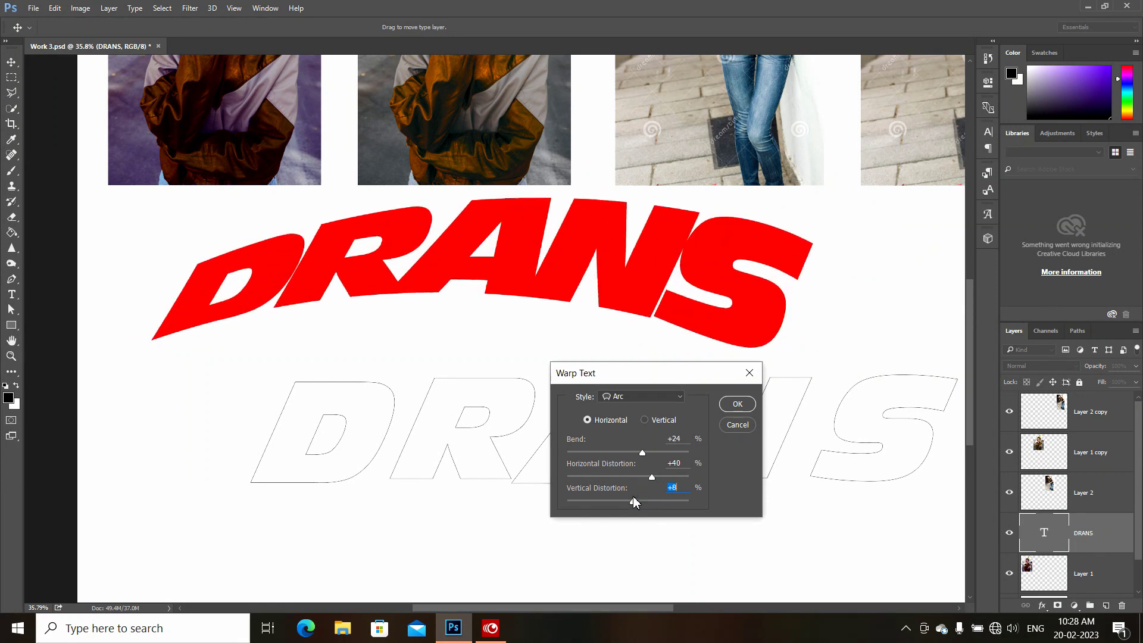
pyautogui.click(737, 404)
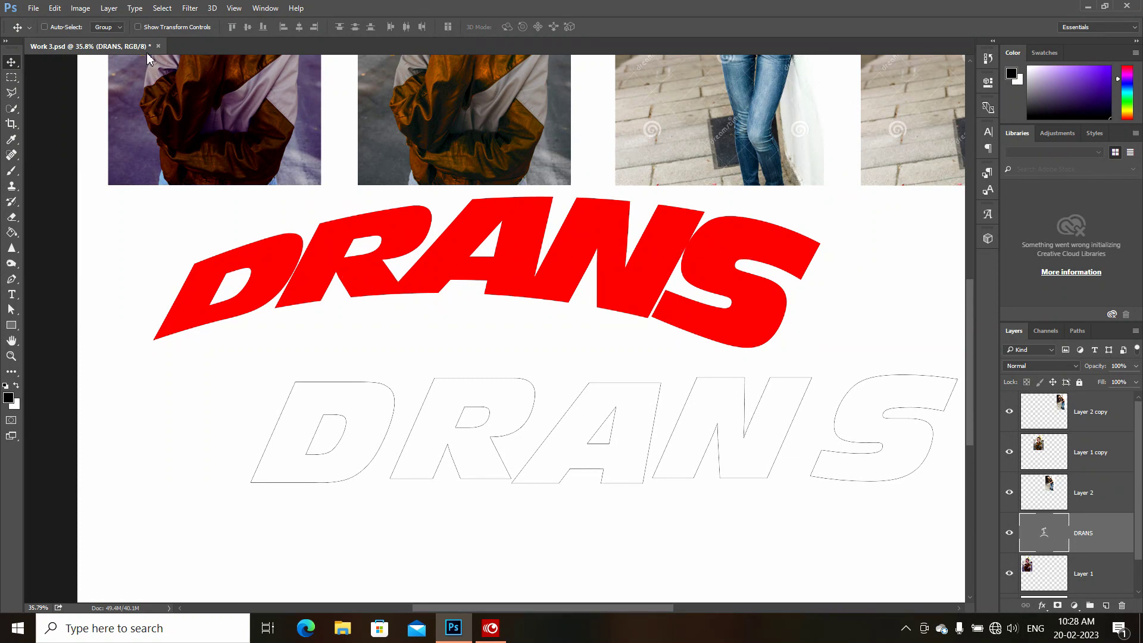
pyautogui.click(136, 9)
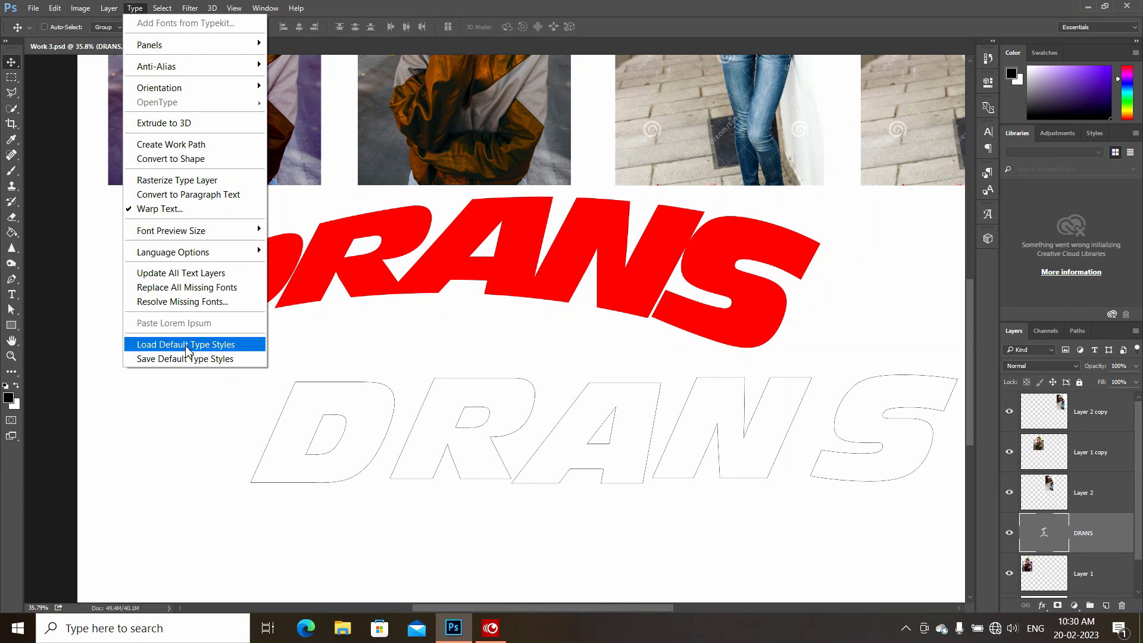
pyautogui.click(225, 349)
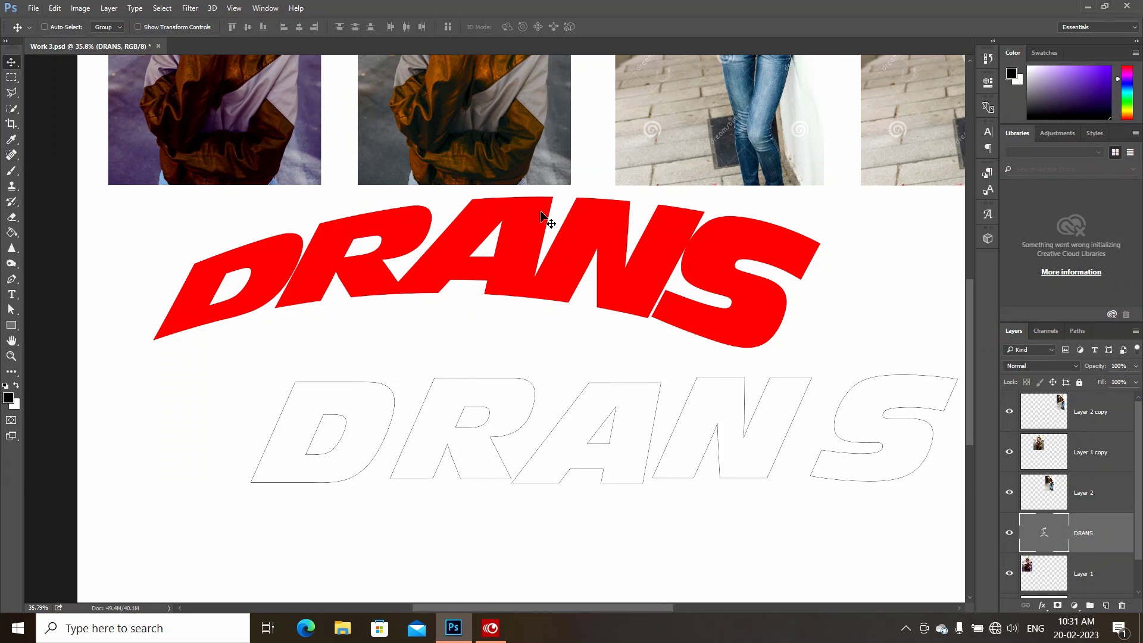
# Nudge the red DRANS text right and down, then make Layer 1 active.
pyautogui.moveTo(479, 229)
pyautogui.mouseDown()
pyautogui.moveTo(548, 263)
pyautogui.moveTo(539, 284)
pyautogui.mouseUp()
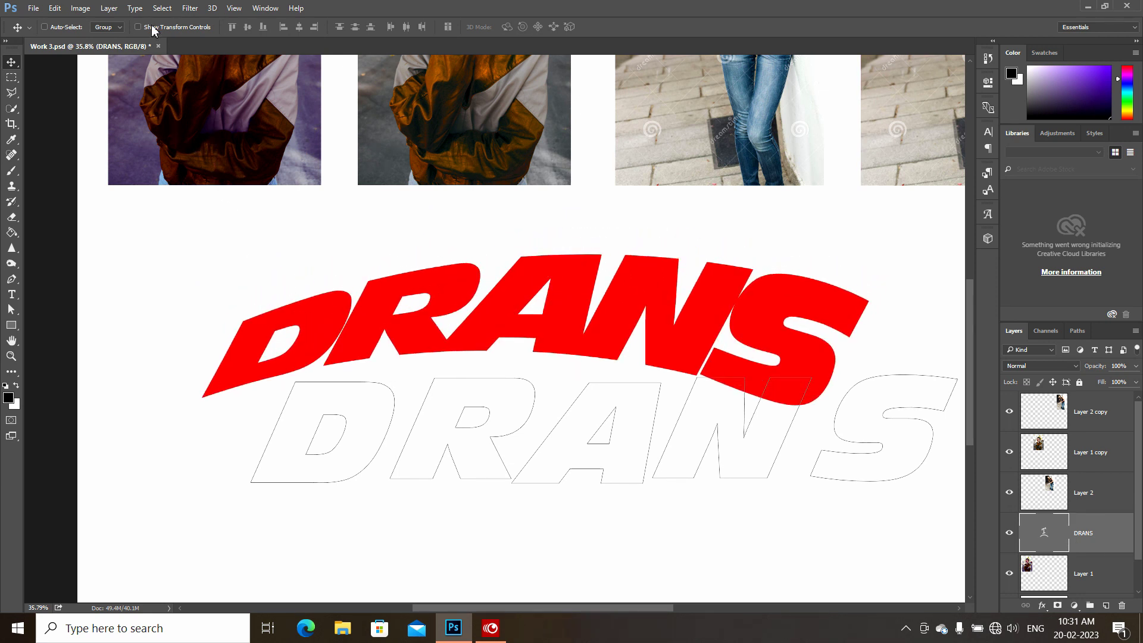
pyautogui.scroll(1, 429, 332)
pyautogui.scroll(2, 434, 328)
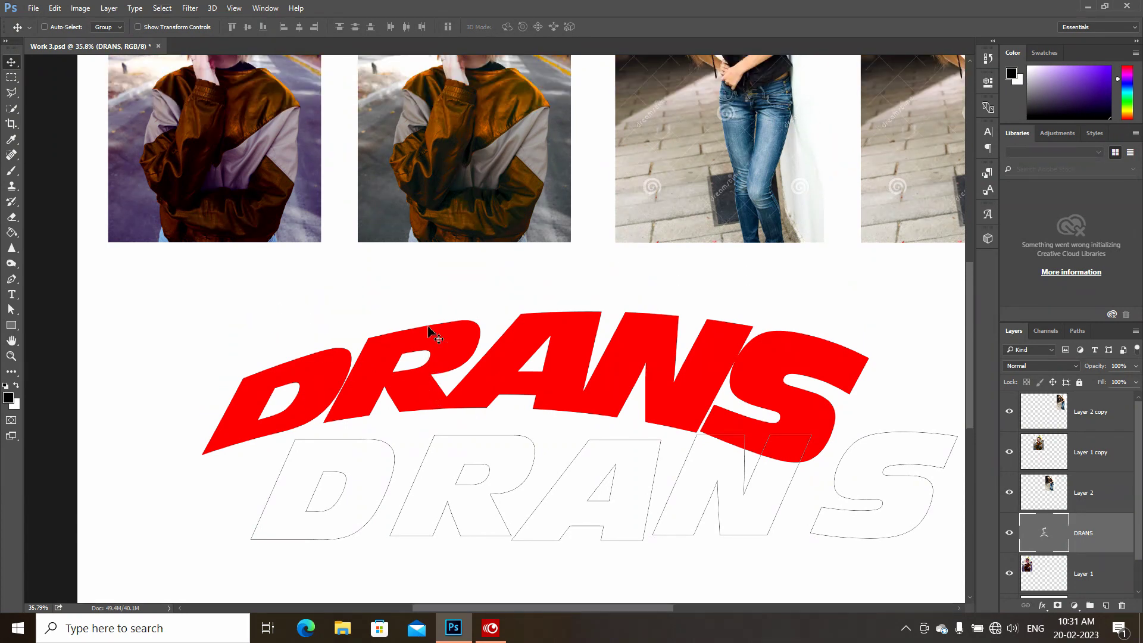
pyautogui.scroll(2, 434, 331)
pyautogui.scroll(2, 437, 331)
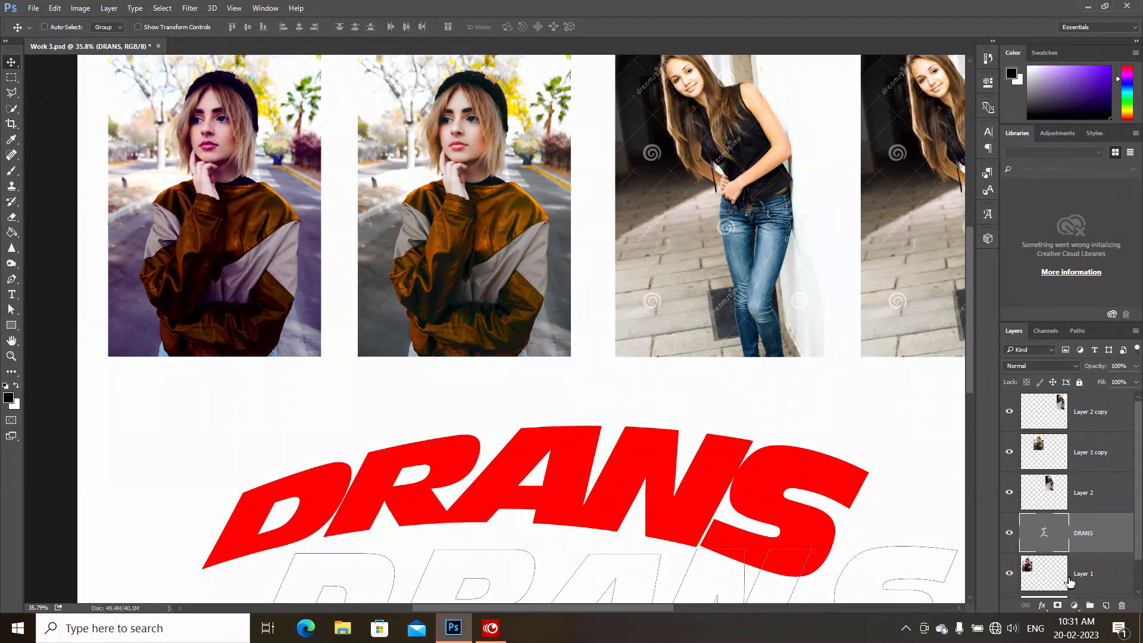
pyautogui.click(1045, 577)
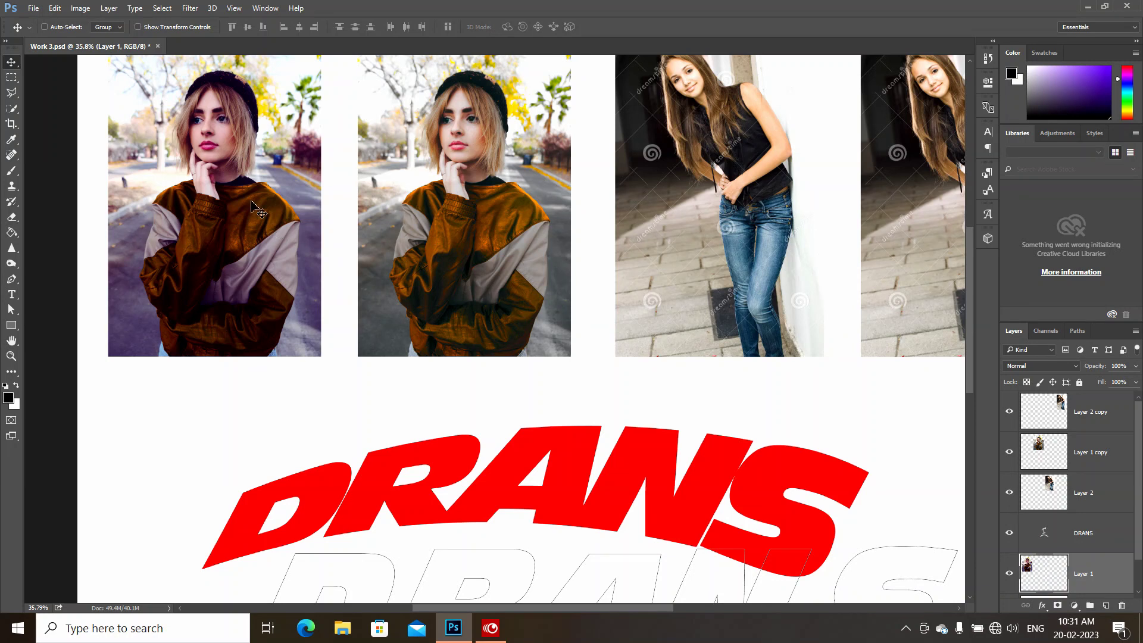
pyautogui.scroll(1, 259, 208)
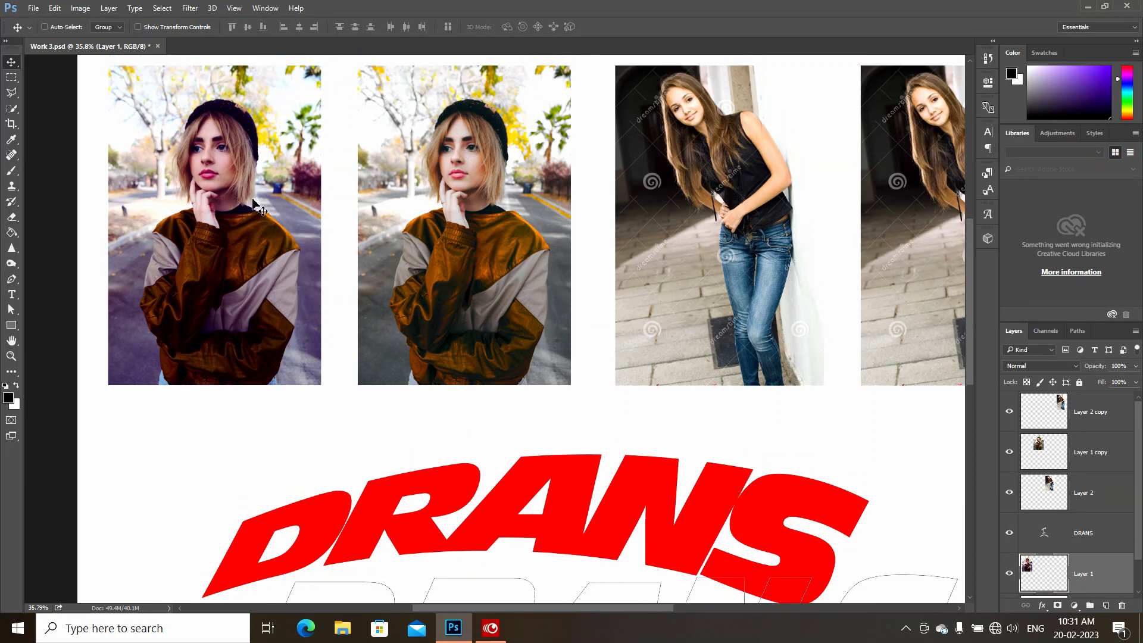
# Select the whole canvas, then draw a rectangular selection around the first woman's head.
pyautogui.click(162, 8)
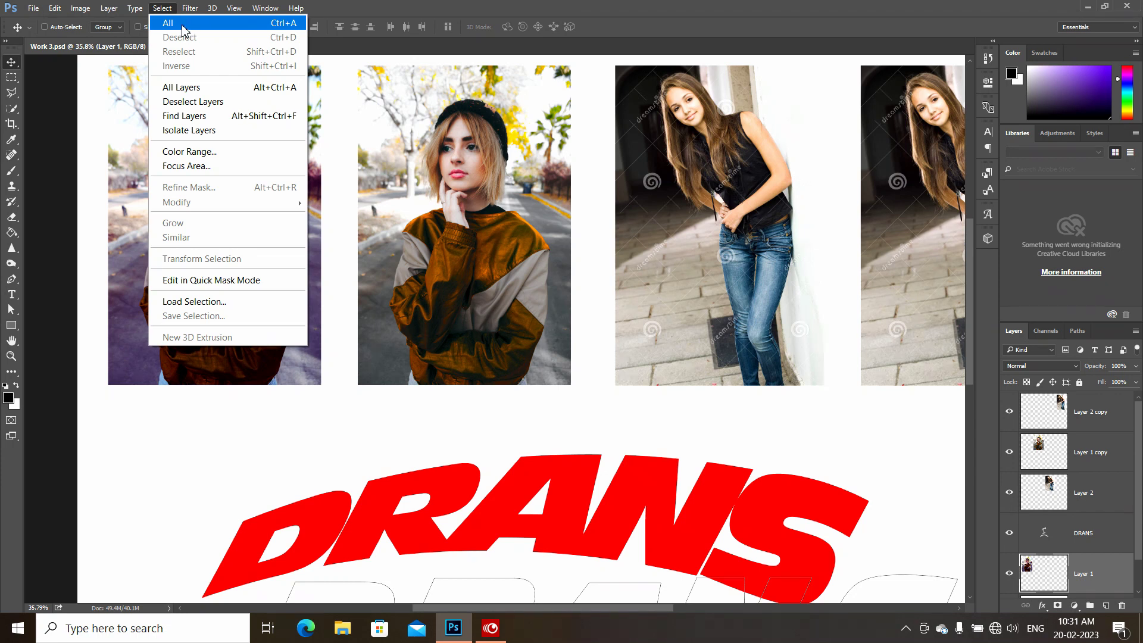
pyautogui.click(182, 26)
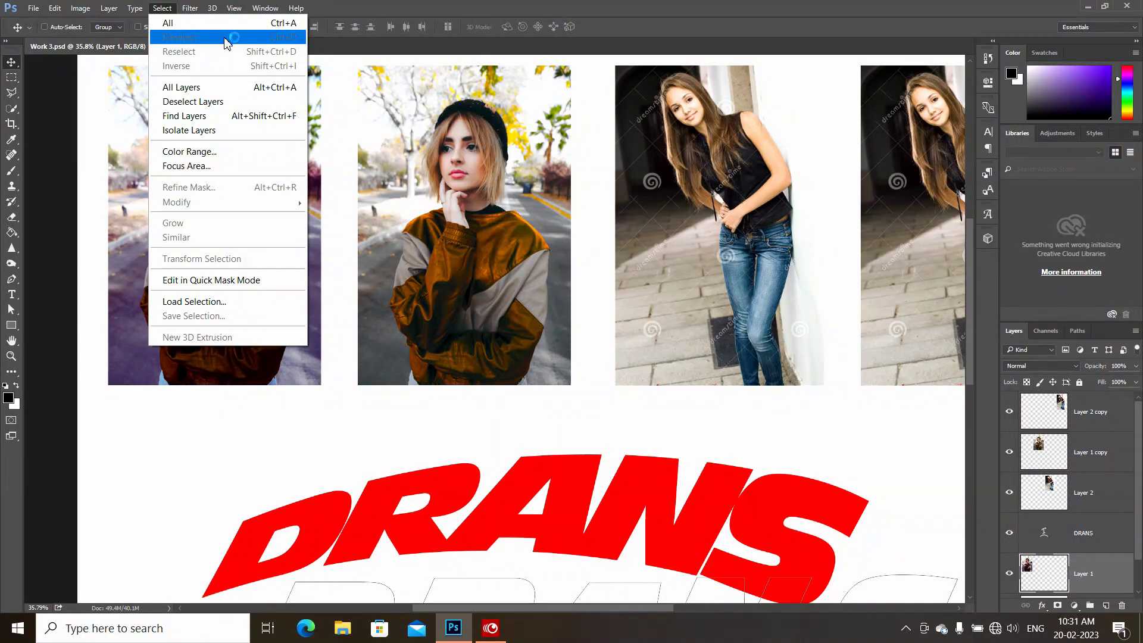
pyautogui.click(11, 77)
pyautogui.moveTo(185, 116); pyautogui.dragTo(273, 263)
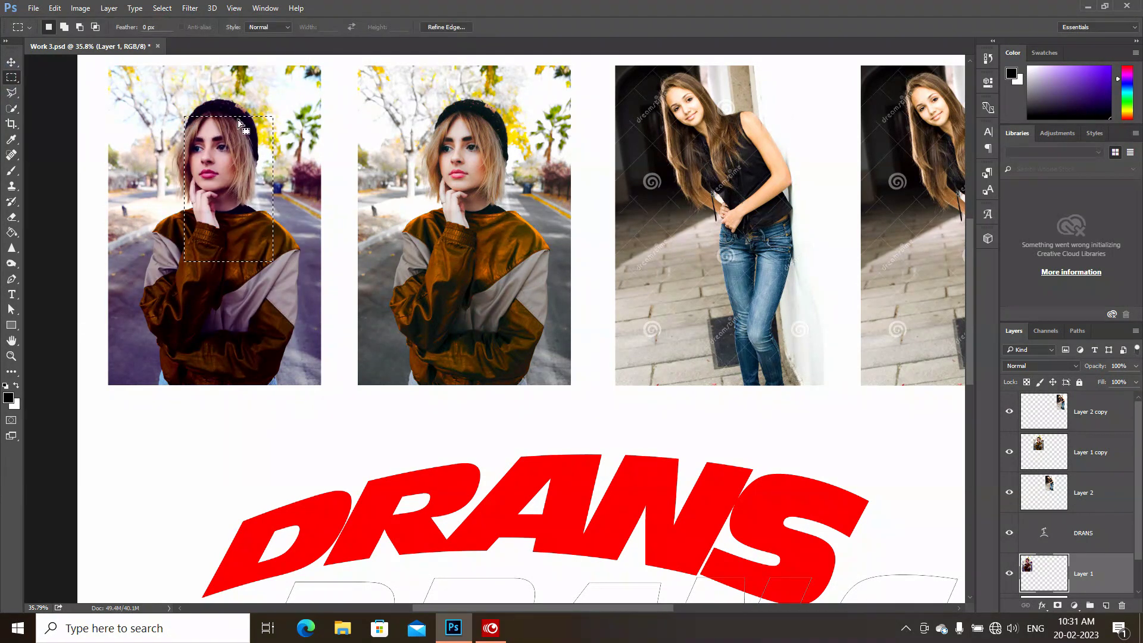
# Try Deselect, Reselect and Inverse on the rectangular head selection.
pyautogui.click(165, 9)
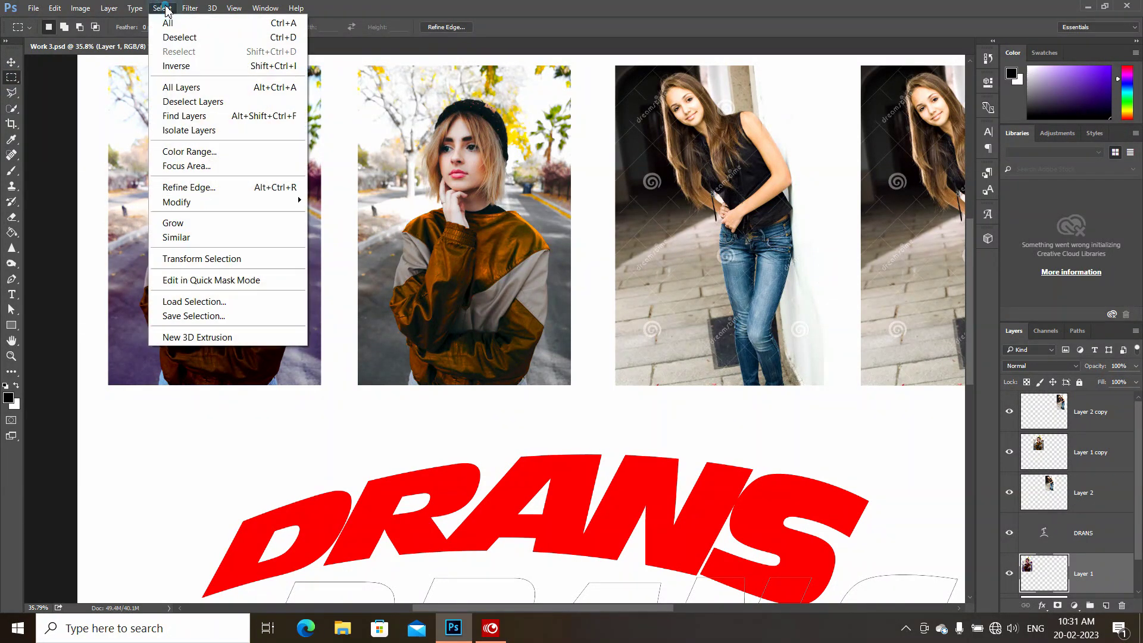
pyautogui.click(179, 37)
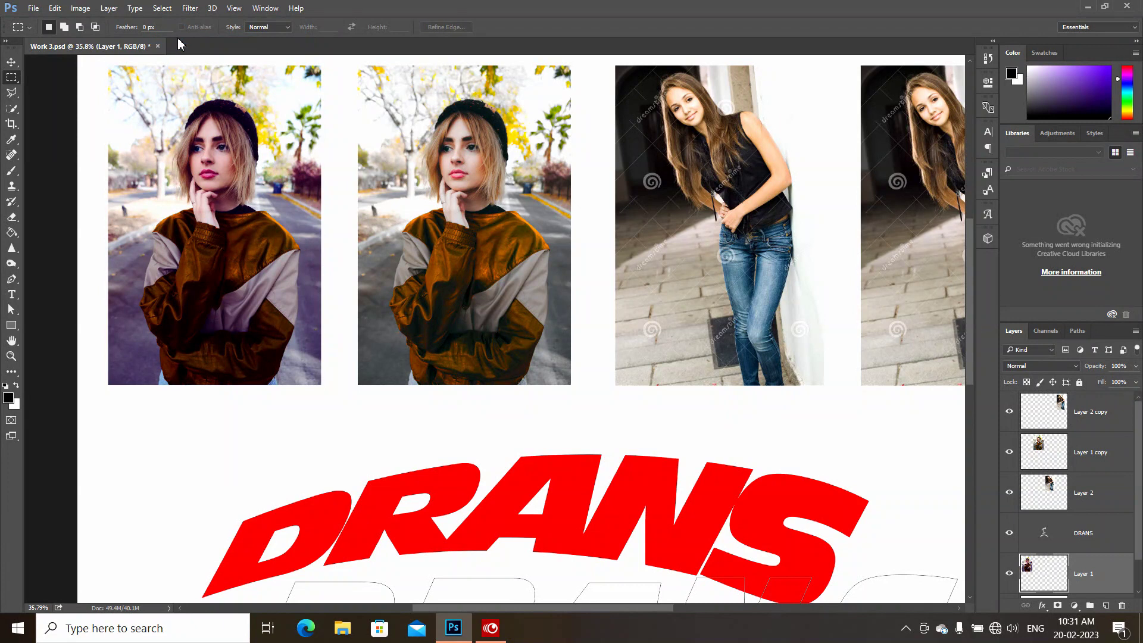
pyautogui.click(161, 9)
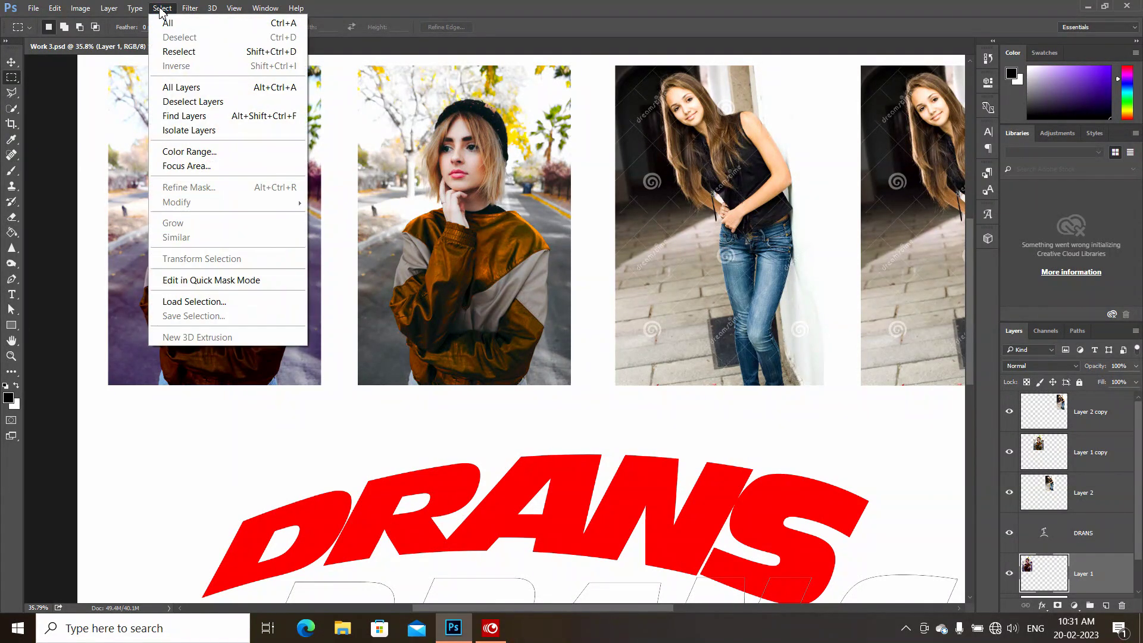
pyautogui.click(175, 52)
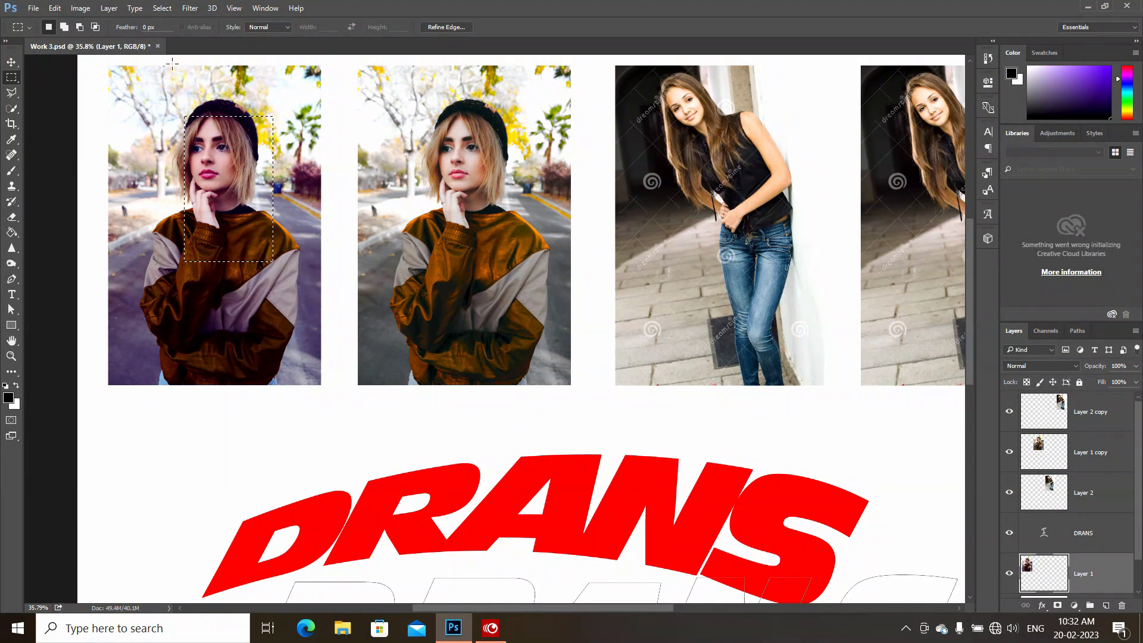
pyautogui.click(161, 9)
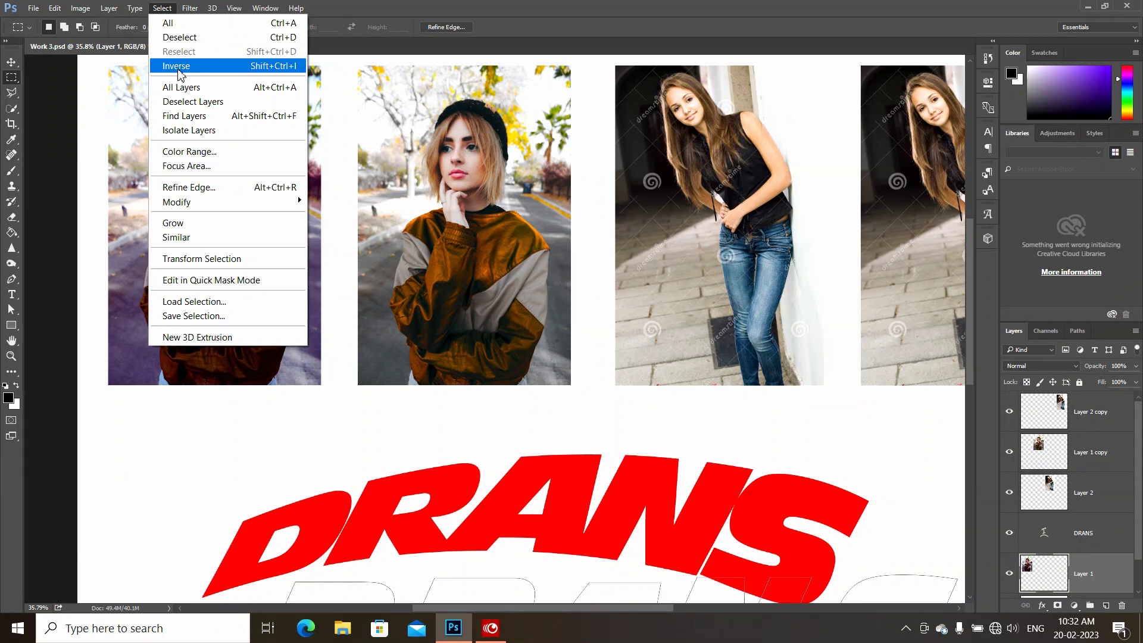
pyautogui.click(140, 103)
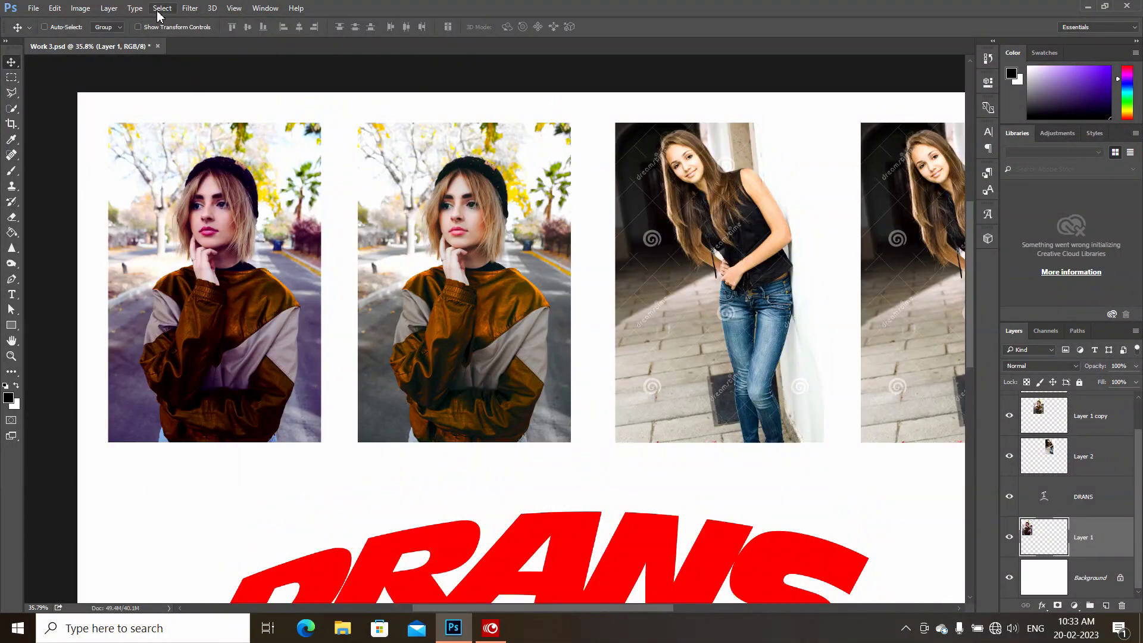
# Select all layers, then isolate Layer 1 so only it shows in the layers list.
pyautogui.click(159, 8)
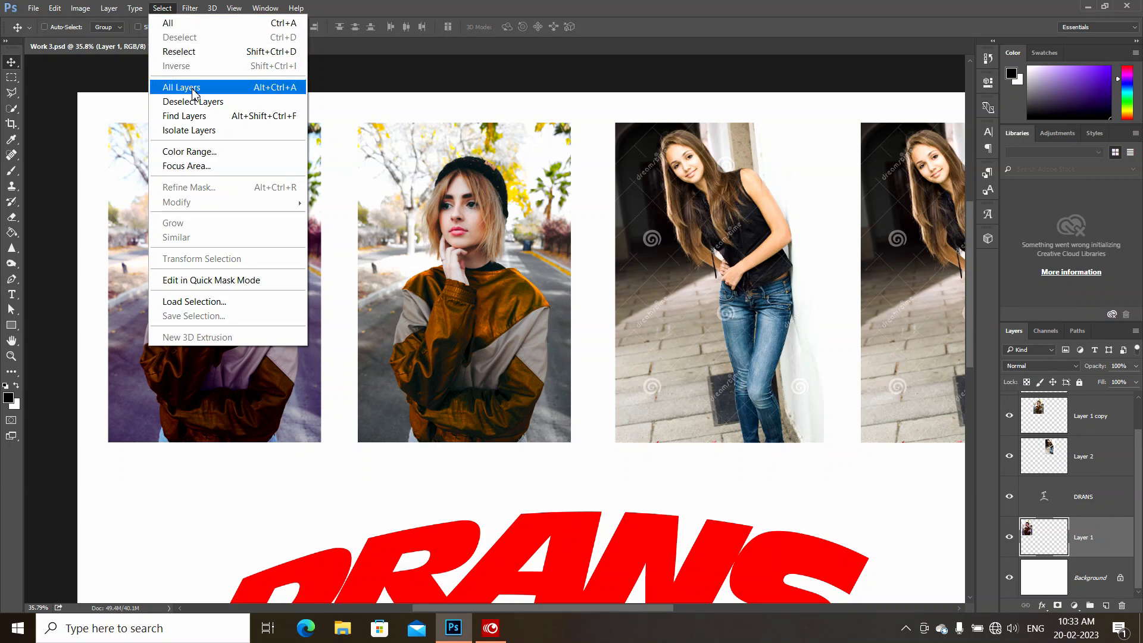
pyautogui.click(193, 89)
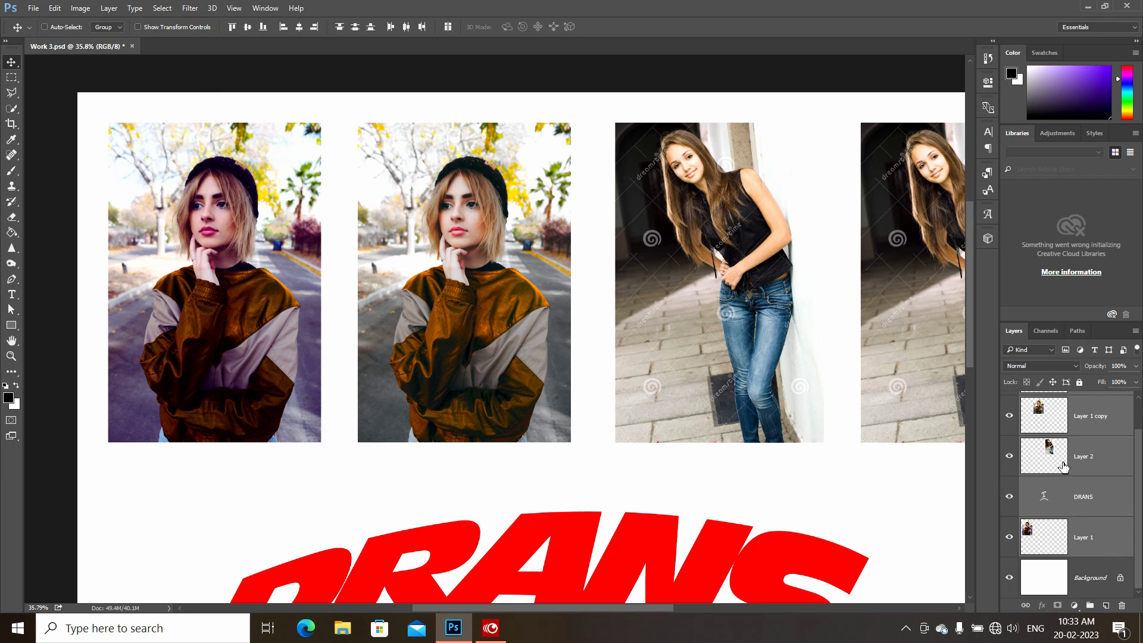
pyautogui.keyDown('ctrl'); pyautogui.click(257, 203); pyautogui.keyUp('ctrl')
pyautogui.click(161, 13)
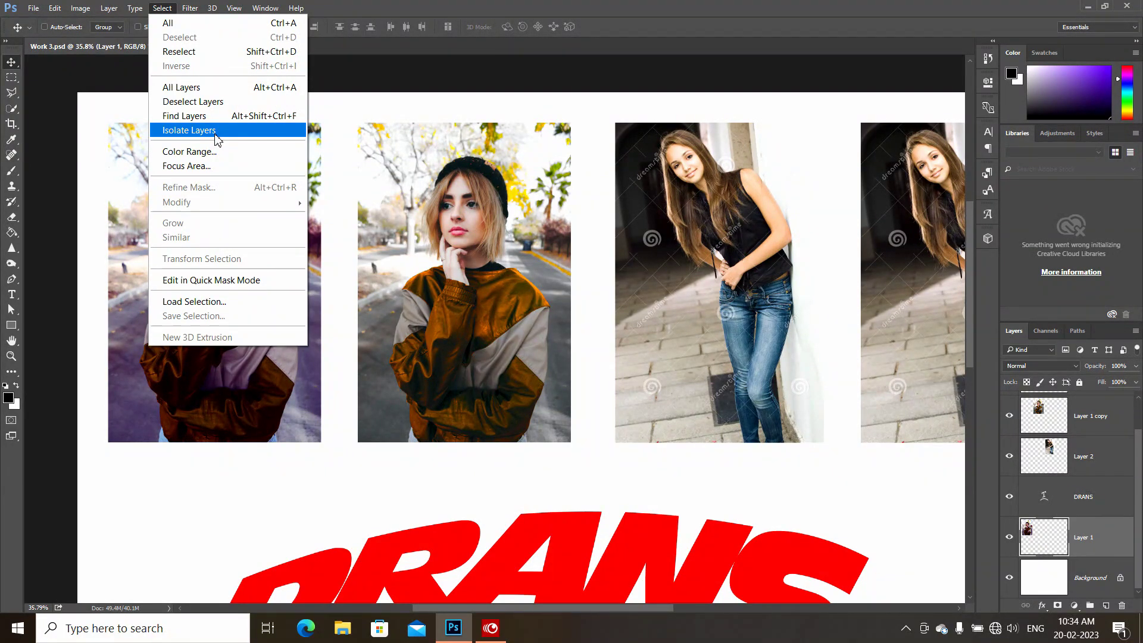
pyautogui.click(216, 132)
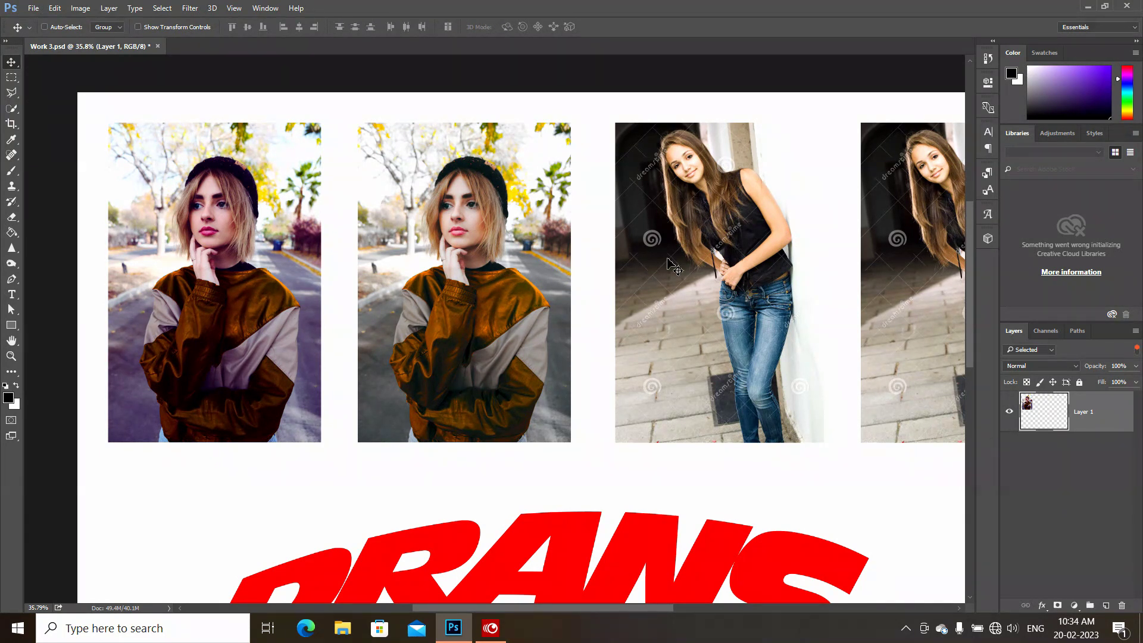
# Turn off layer isolation so all five layers are listed again.
pyautogui.click(161, 9)
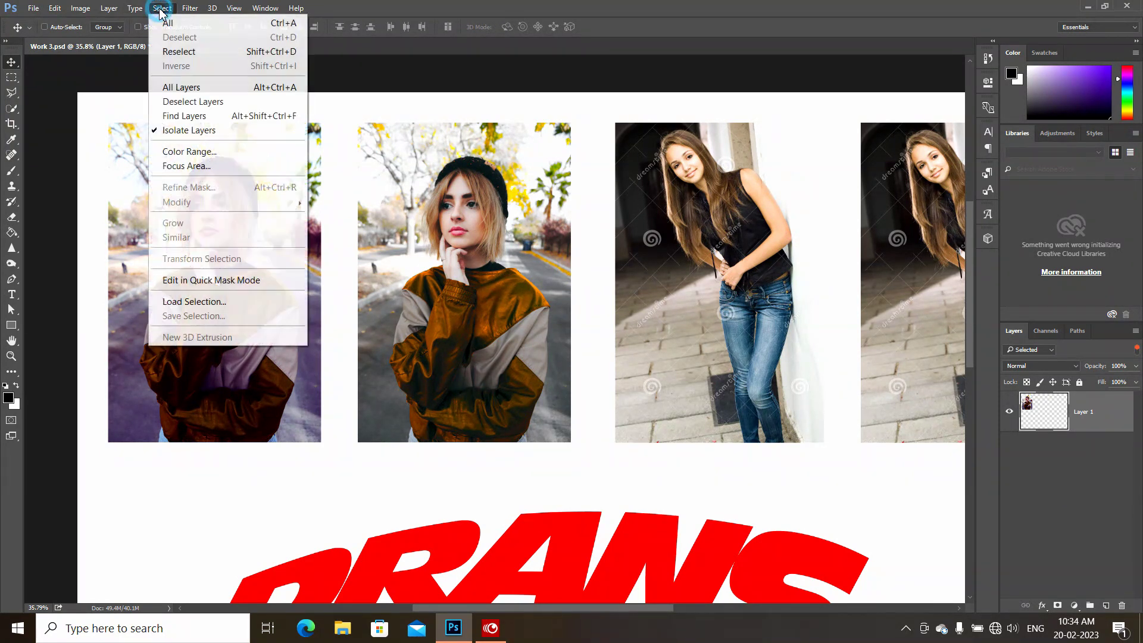
pyautogui.click(156, 130)
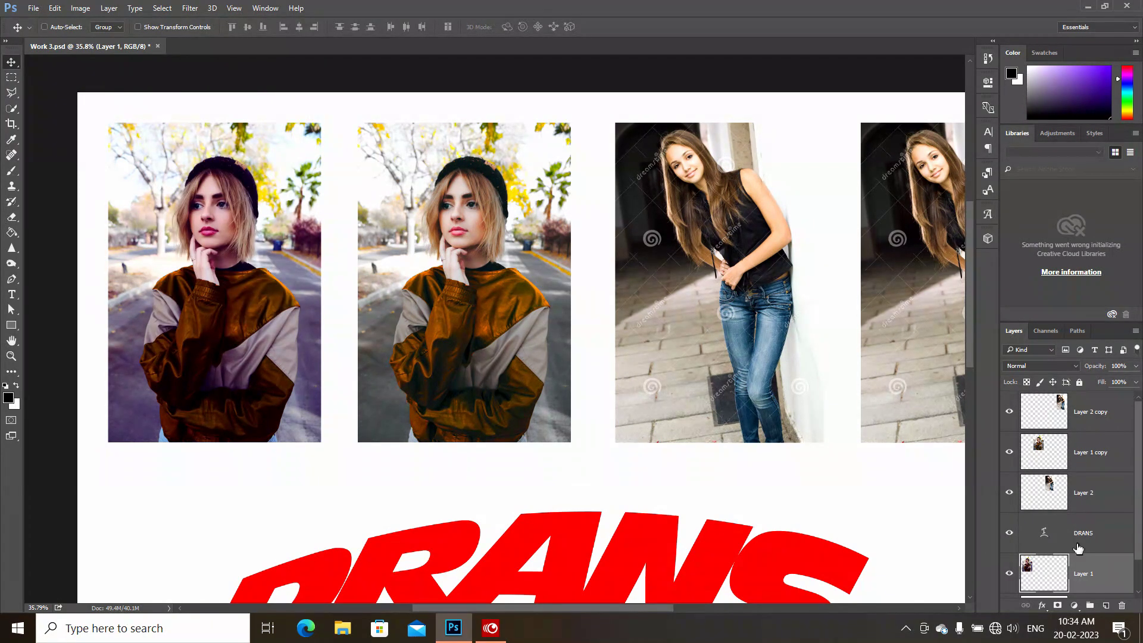
pyautogui.click(162, 8)
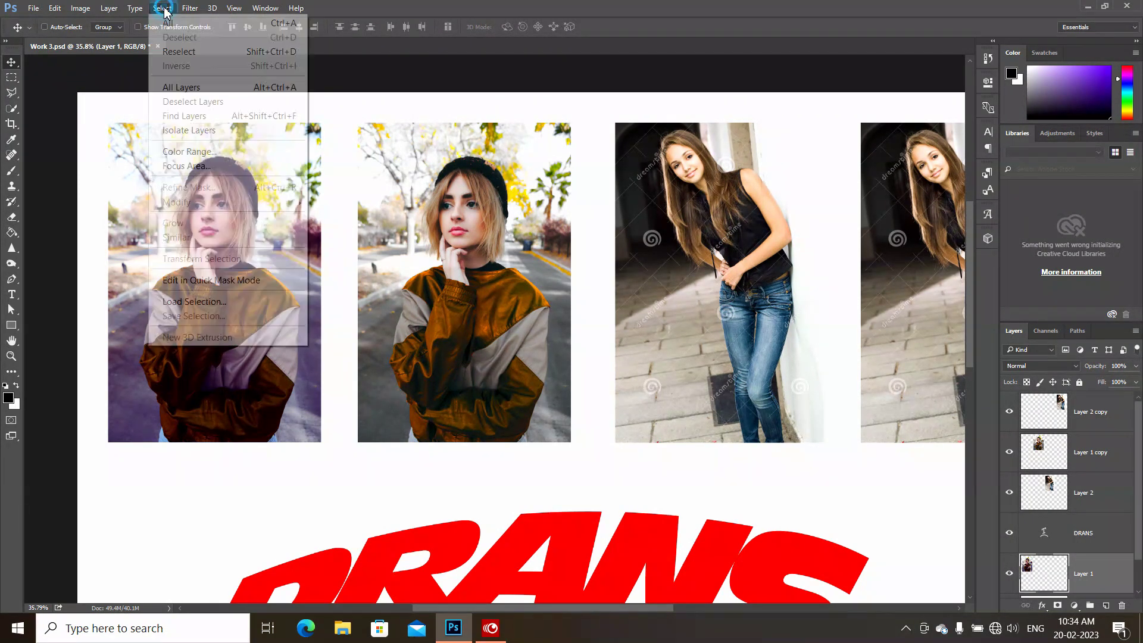
# Draw a tall rectangular strip through the first woman's face and body.
pyautogui.click(227, 152)
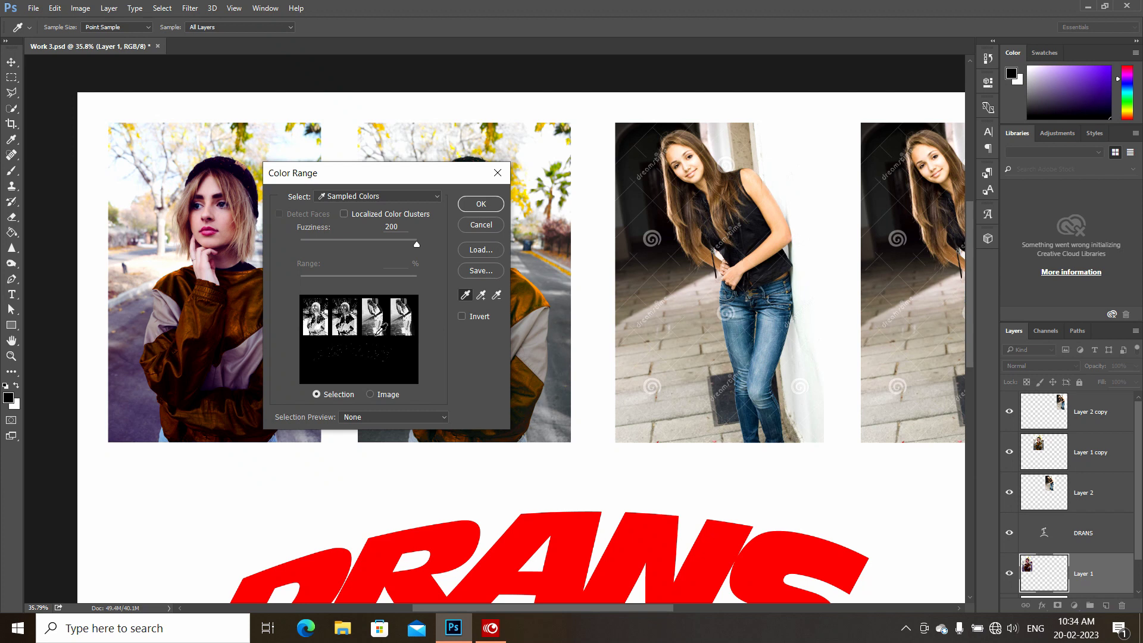
pyautogui.click(481, 205)
pyautogui.click(12, 81)
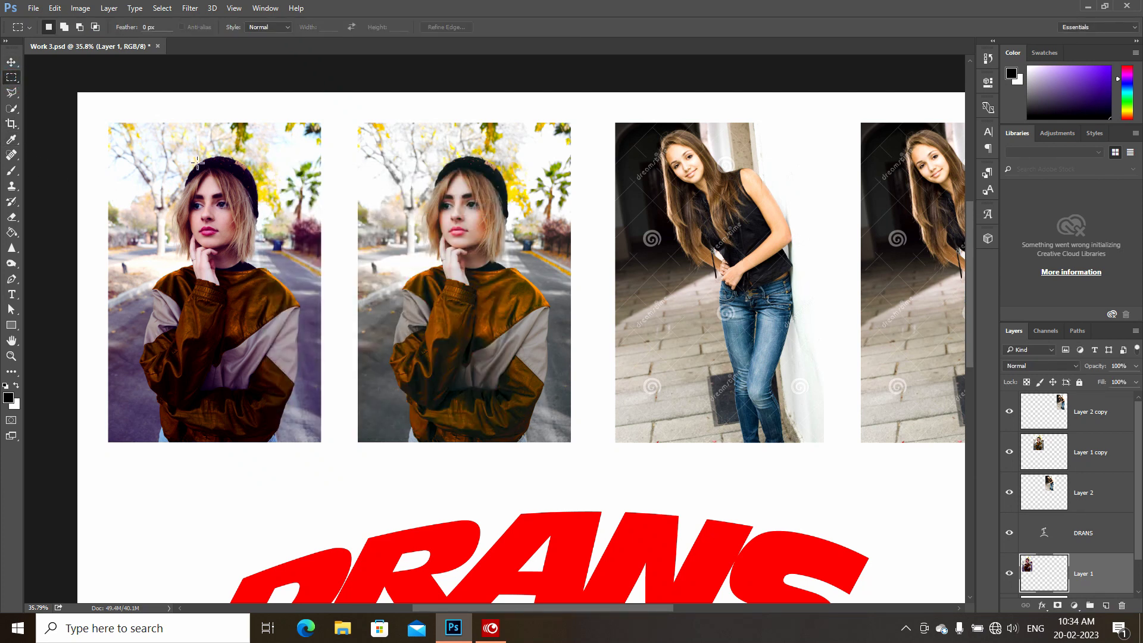
pyautogui.moveTo(218, 141); pyautogui.dragTo(301, 405)
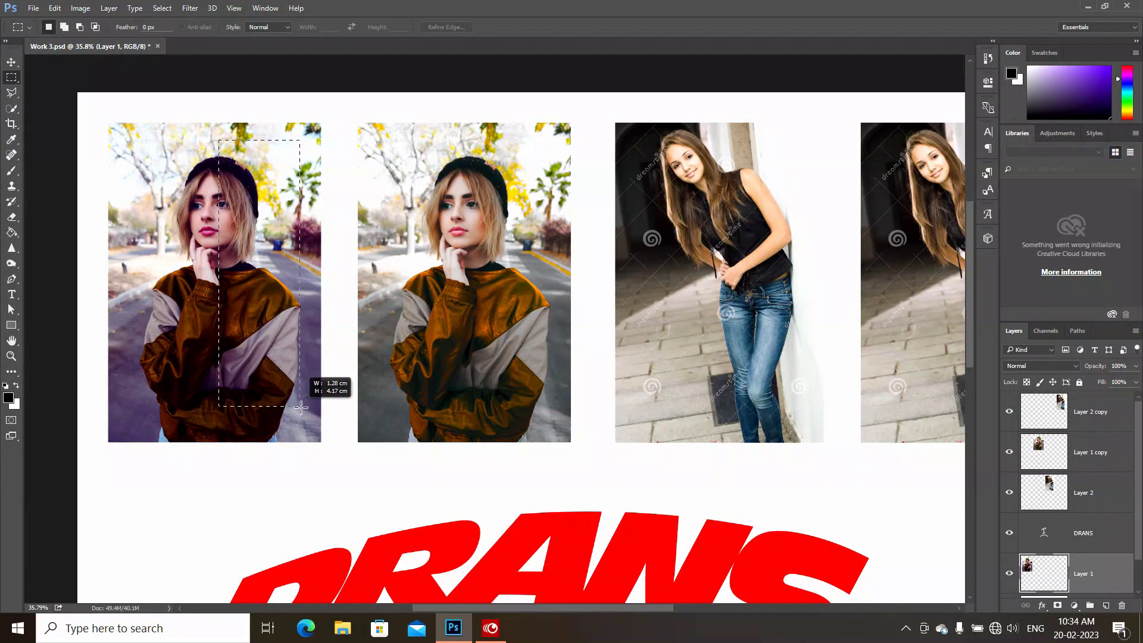
# Apply a Color Range selection set to Shadows with range 87 within the strip.
pyautogui.click(165, 10)
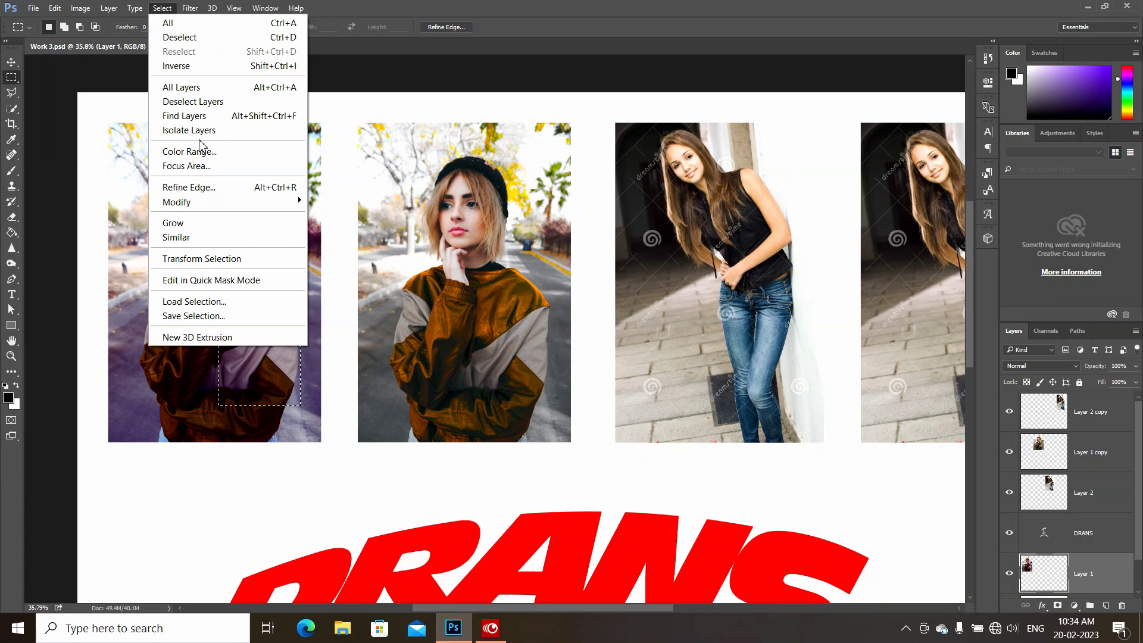
pyautogui.click(208, 156)
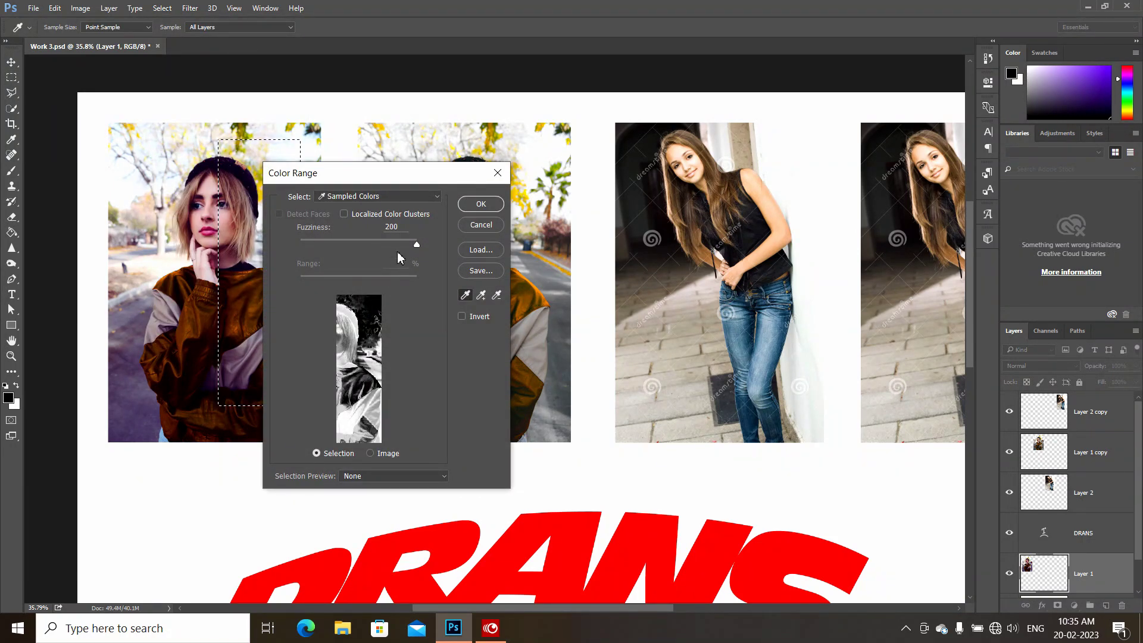
pyautogui.click(371, 197)
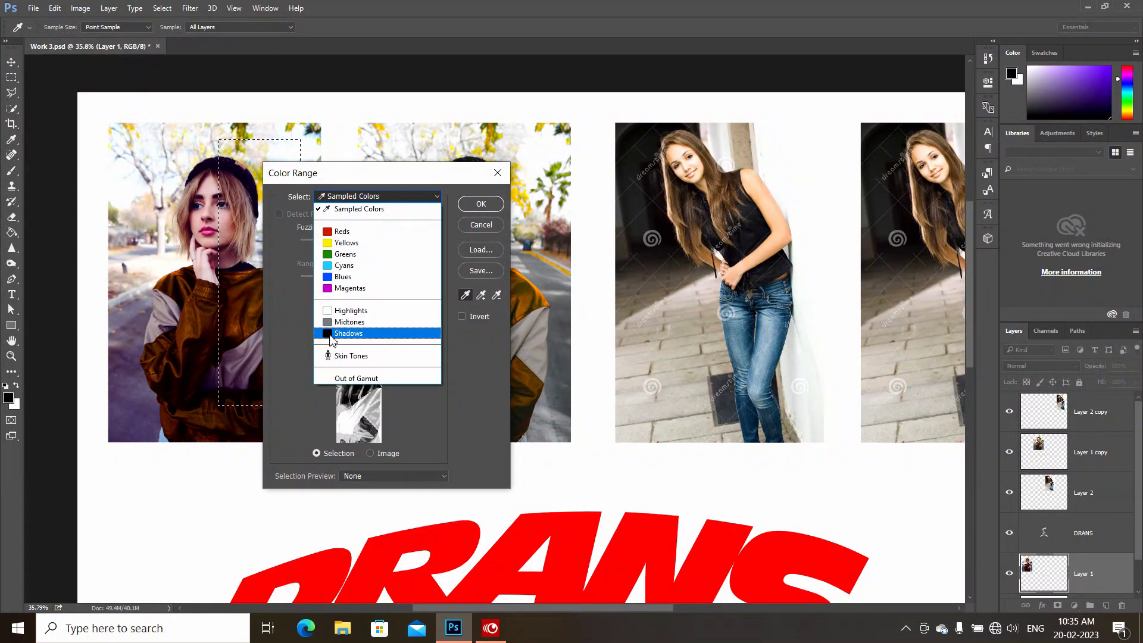
pyautogui.click(332, 334)
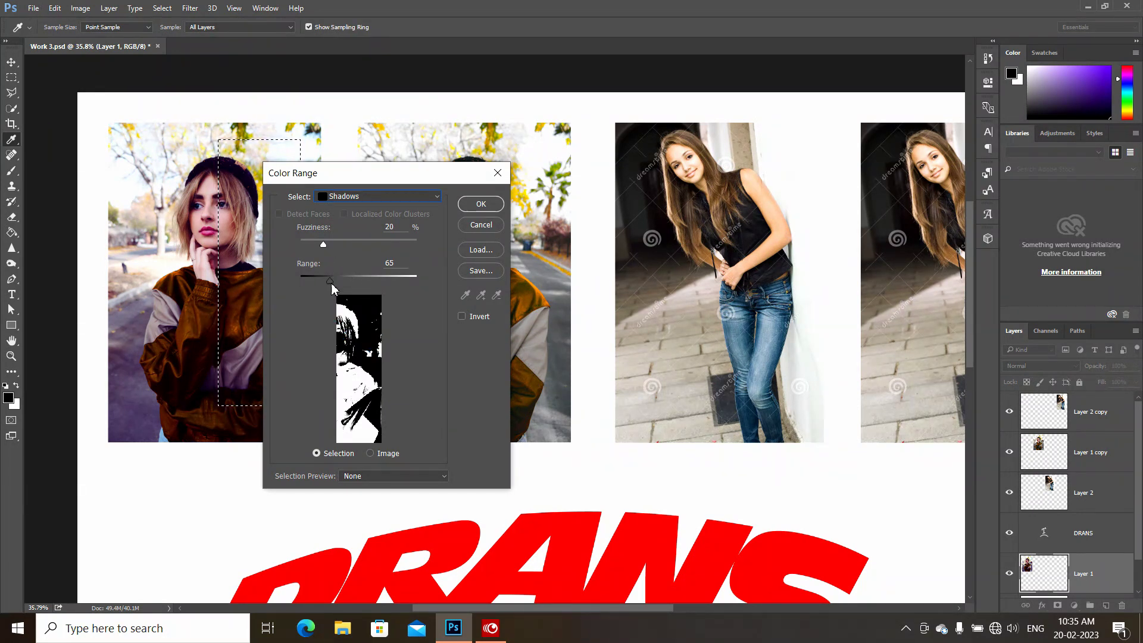
pyautogui.moveTo(331, 281)
pyautogui.mouseDown()
pyautogui.moveTo(355, 282)
pyautogui.moveTo(307, 282)
pyautogui.moveTo(384, 277)
pyautogui.moveTo(354, 279)
pyautogui.moveTo(333, 251)
pyautogui.moveTo(300, 248)
pyautogui.moveTo(337, 254)
pyautogui.moveTo(358, 284)
pyautogui.moveTo(342, 286)
pyautogui.mouseUp()
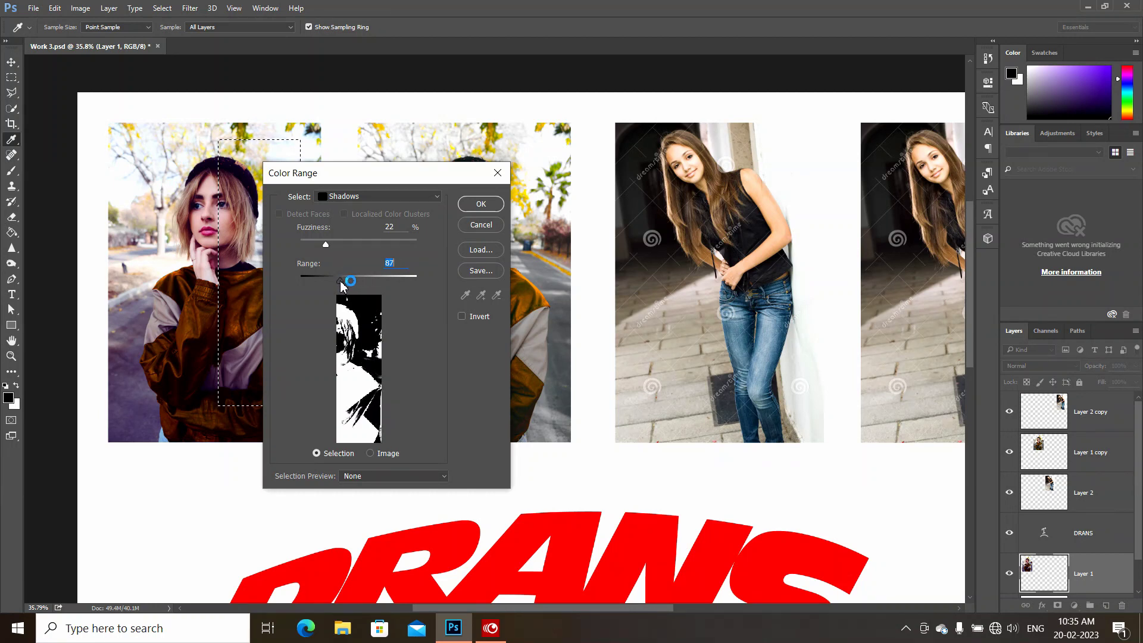
pyautogui.click(480, 204)
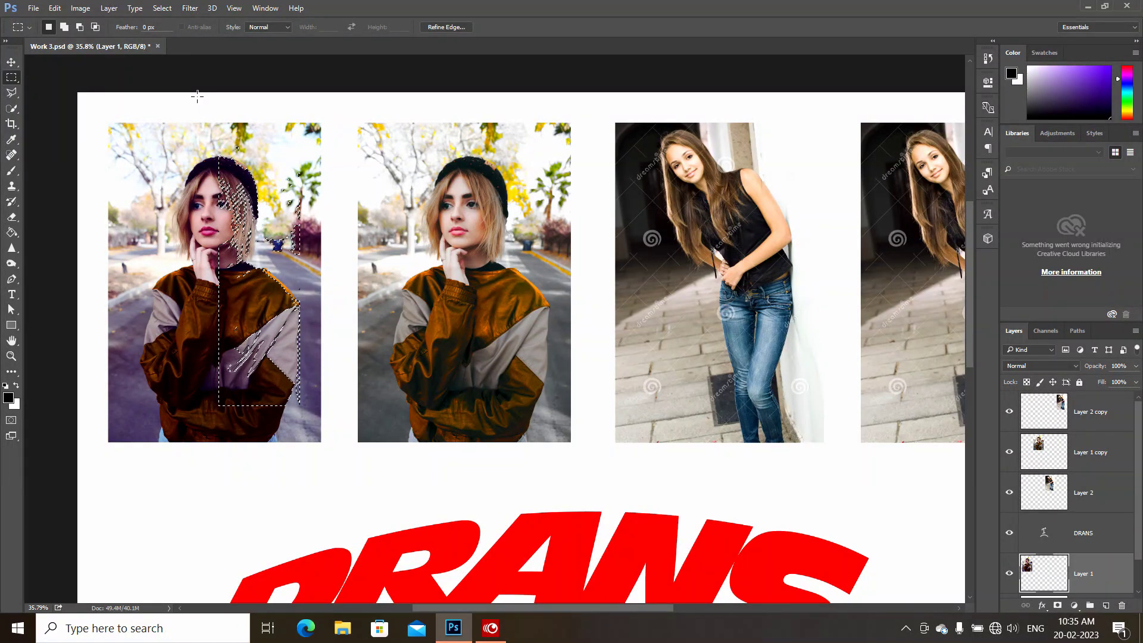
# Delete the shadow pixels, deselect, try a Focus Area layer mask, then undo it.
pyautogui.press('Delete')
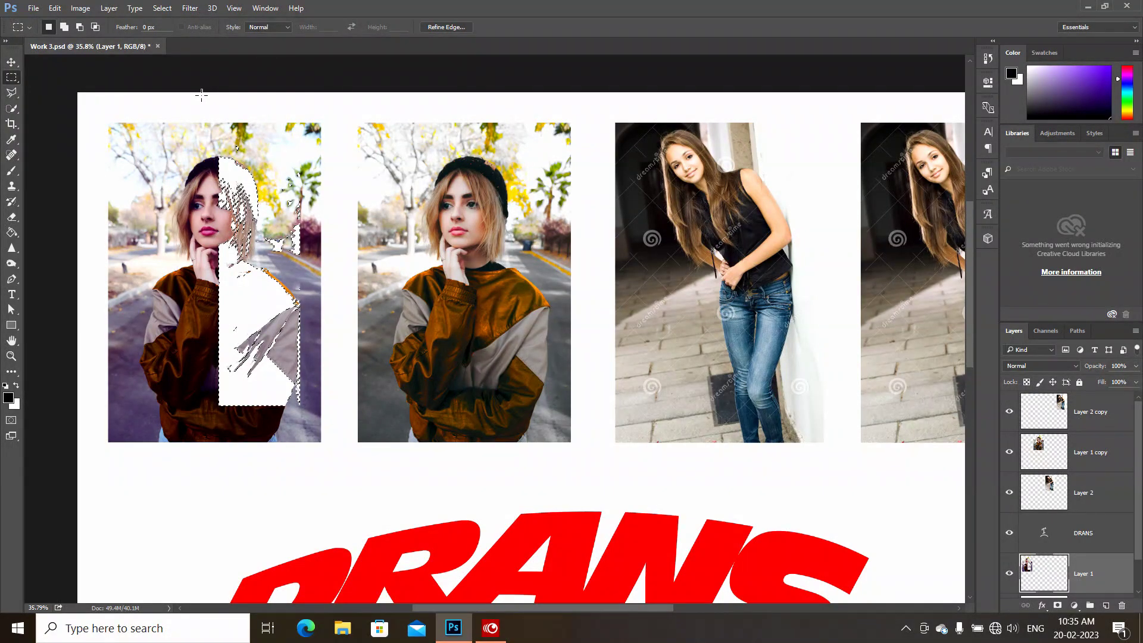
pyautogui.hotkey('ctrl', 'd')
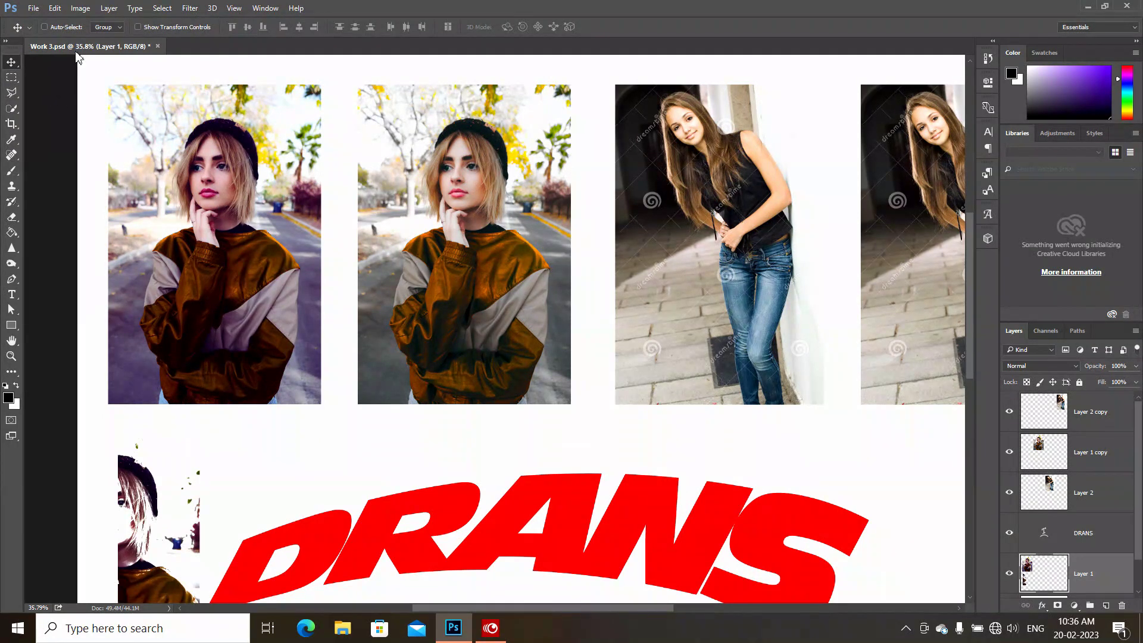
pyautogui.click(164, 9)
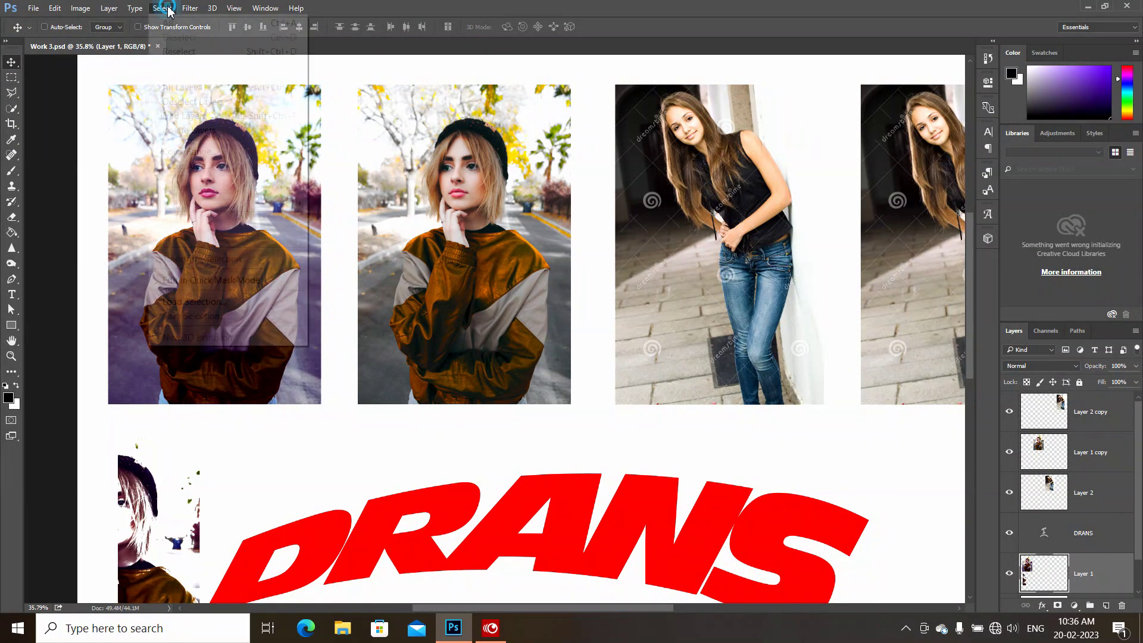
pyautogui.click(128, 177)
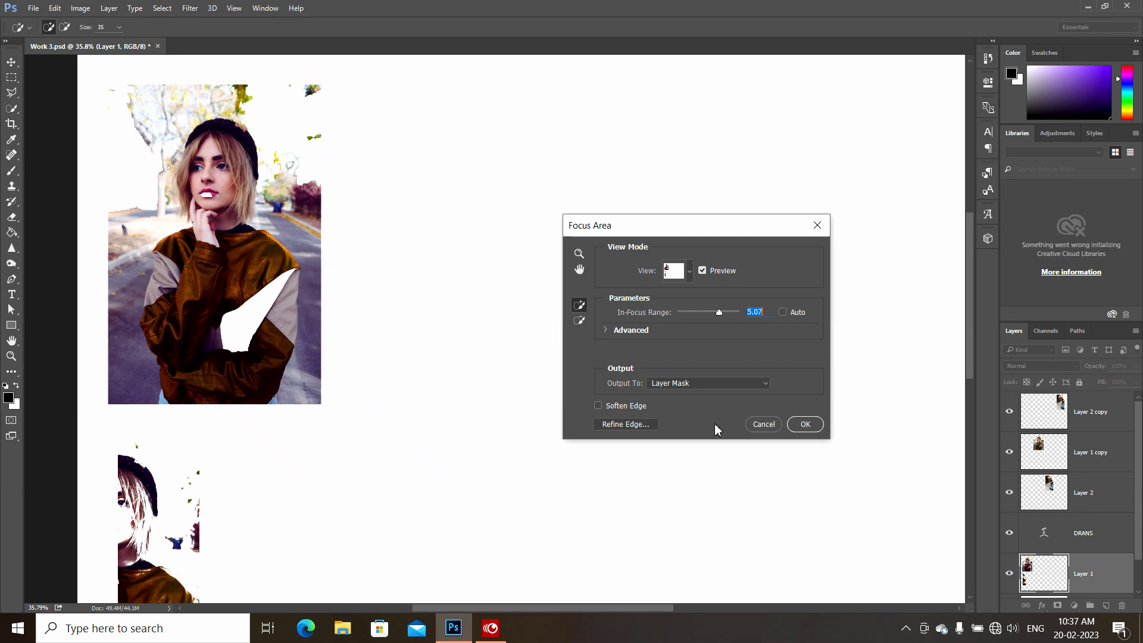
pyautogui.click(805, 424)
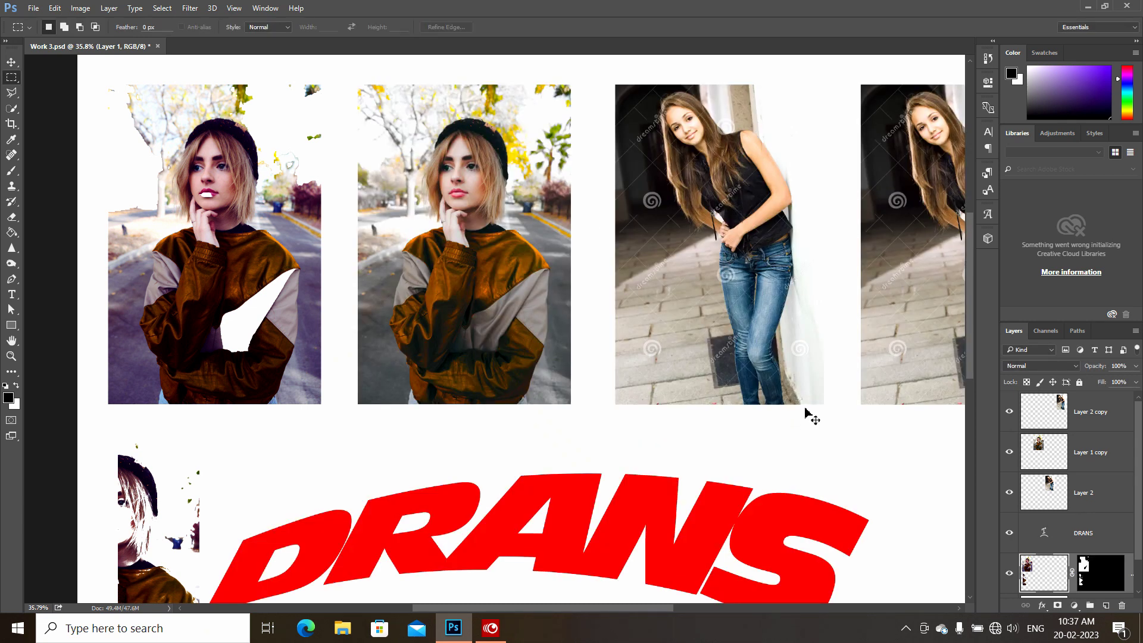
pyautogui.hotkey('ctrl', 'z')
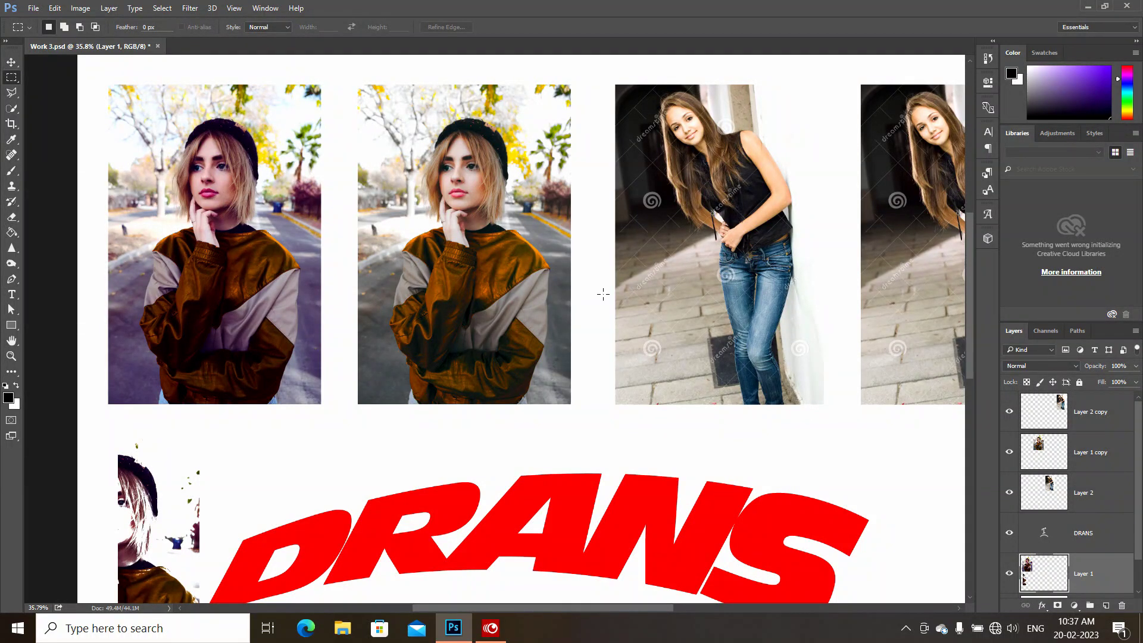
# Draw a tall strip on the first photo, smooth it by 10 pixels, and zoom into a corner.
pyautogui.moveTo(240, 139); pyautogui.dragTo(297, 376)
pyautogui.click(160, 7)
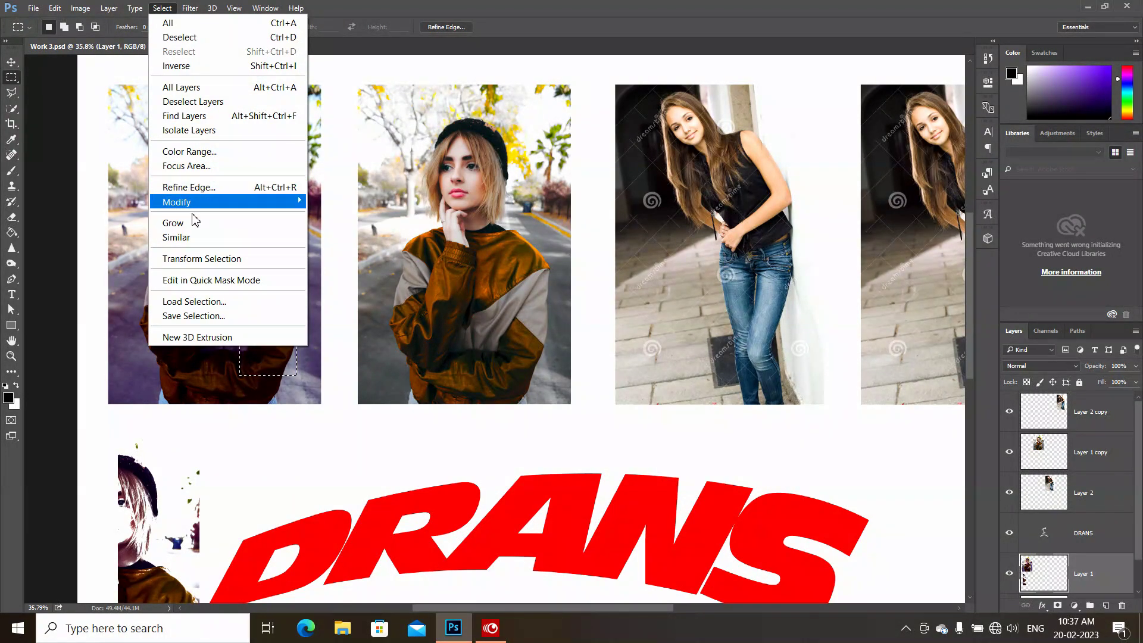
pyautogui.click(171, 357)
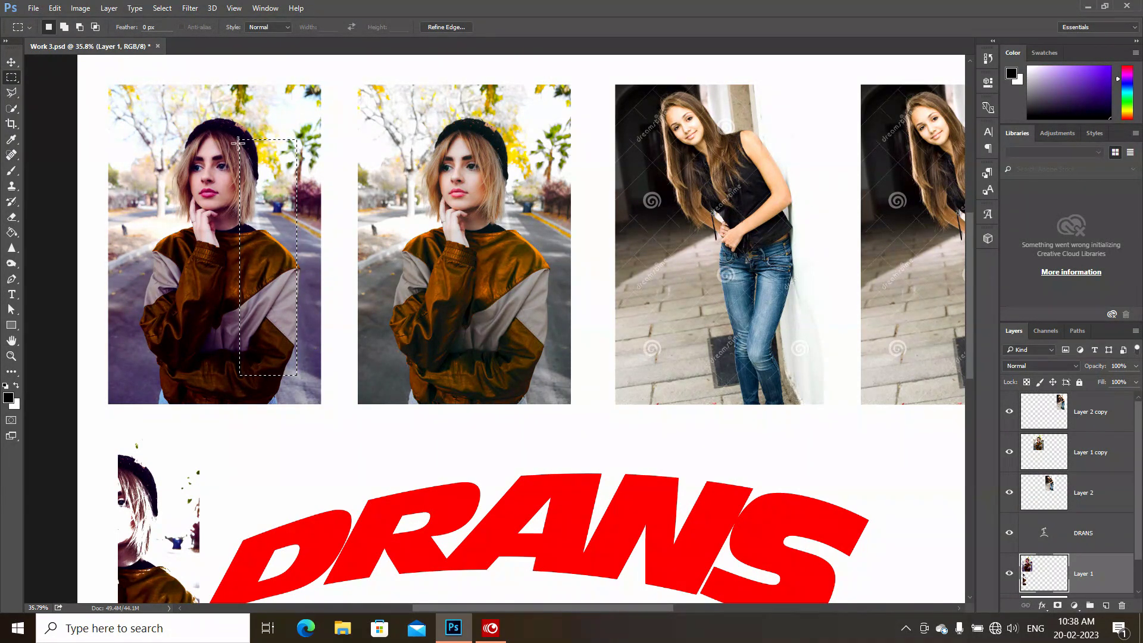
pyautogui.click(160, 8)
pyautogui.moveTo(177, 202)
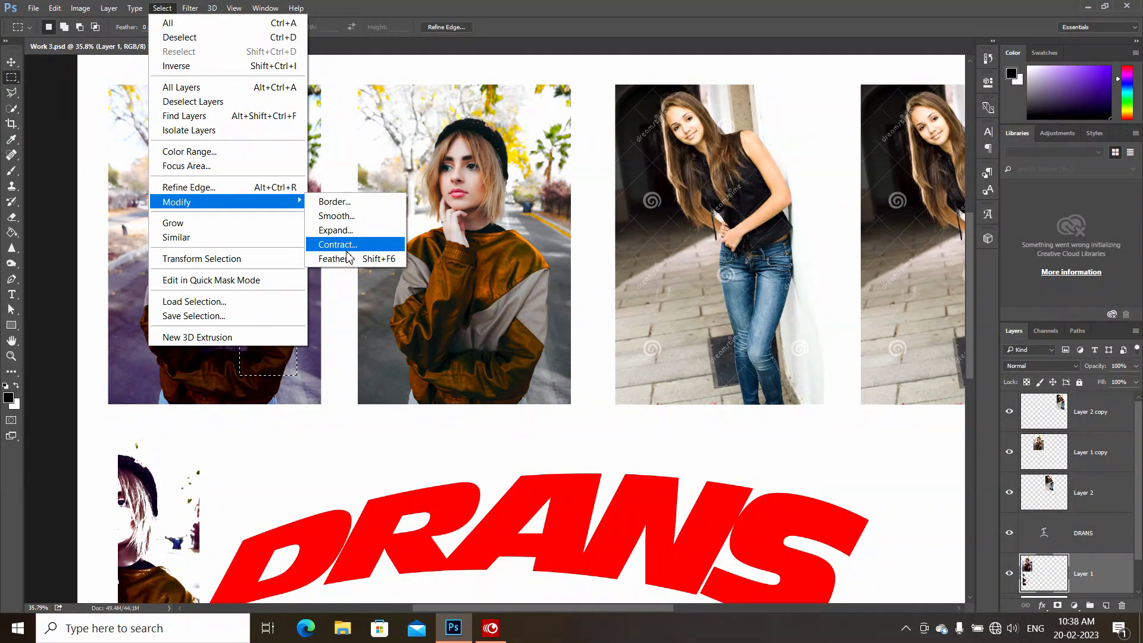
pyautogui.click(334, 216)
pyautogui.write('10')
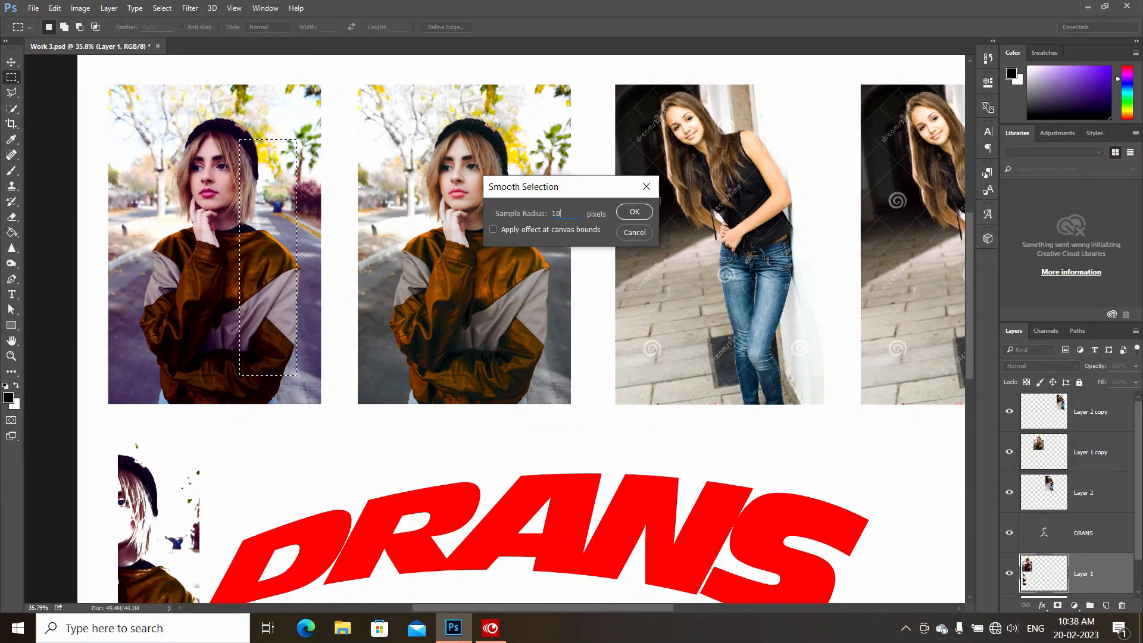
pyautogui.press('Return')
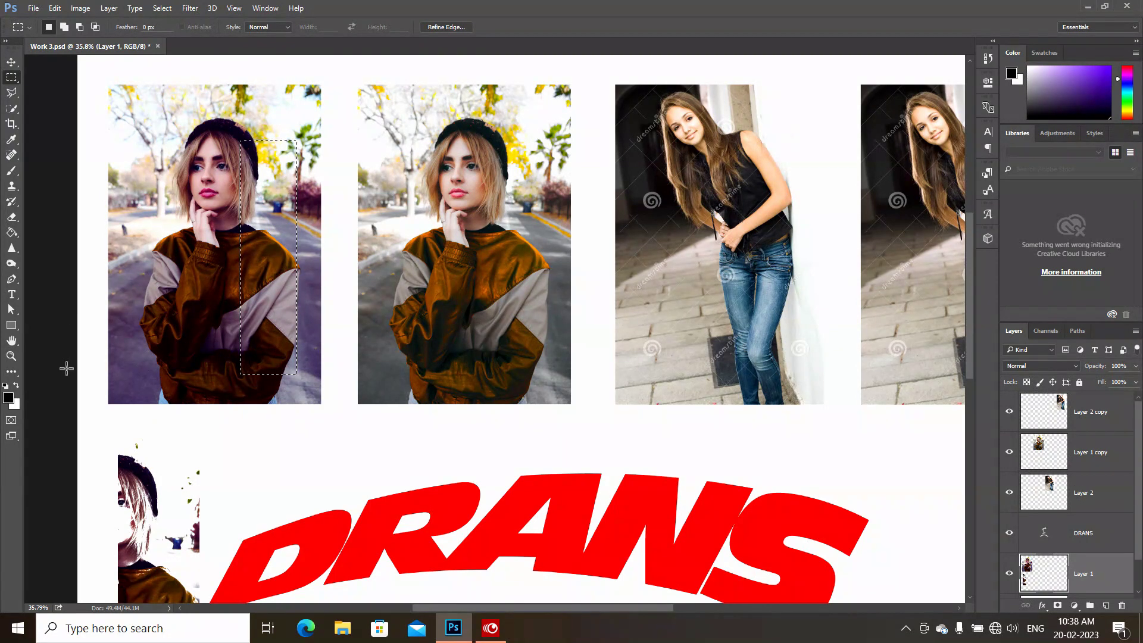
pyautogui.click(11, 356)
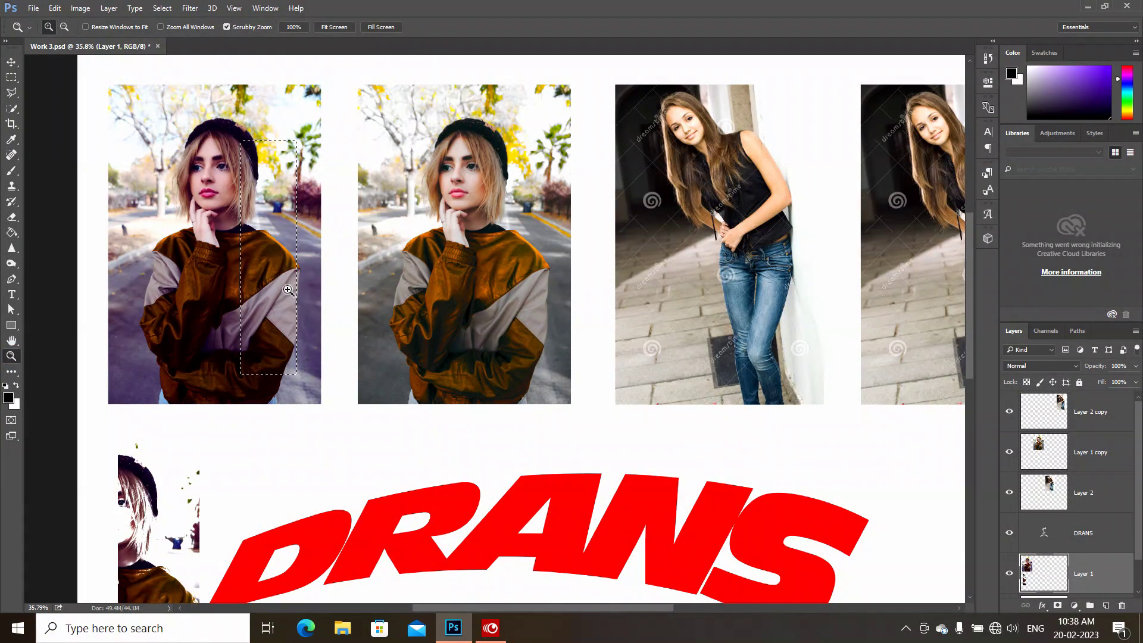
pyautogui.moveTo(287, 290); pyautogui.dragTo(335, 298)
pyautogui.moveTo(182, 497); pyautogui.dragTo(234, 488)
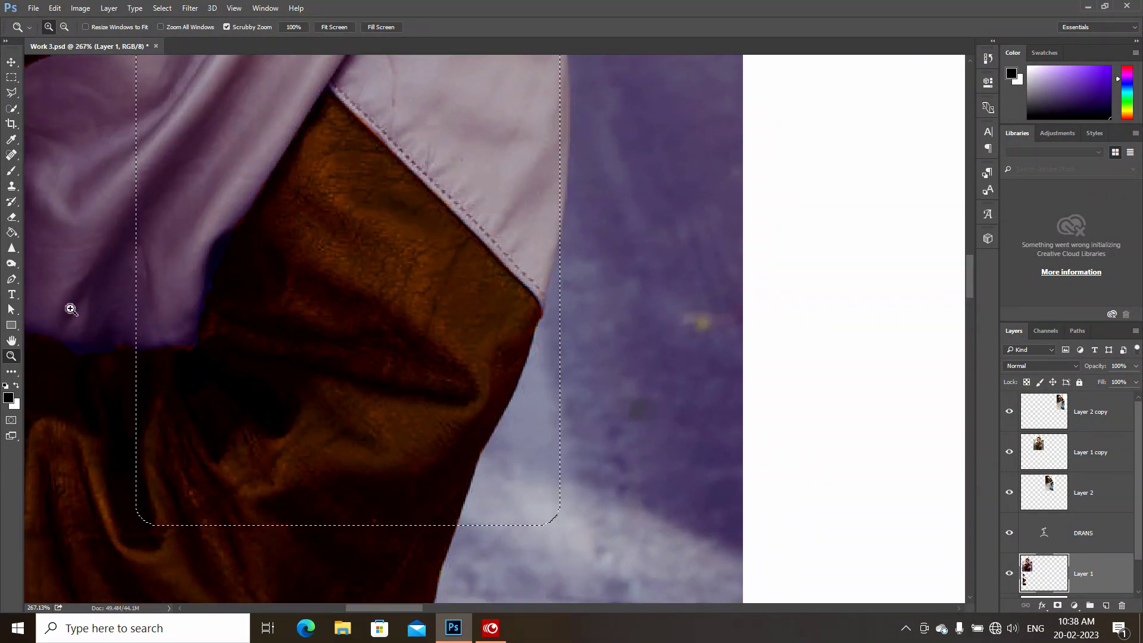
# Feather the strip selection by 5 pixels.
pyautogui.click(108, 9)
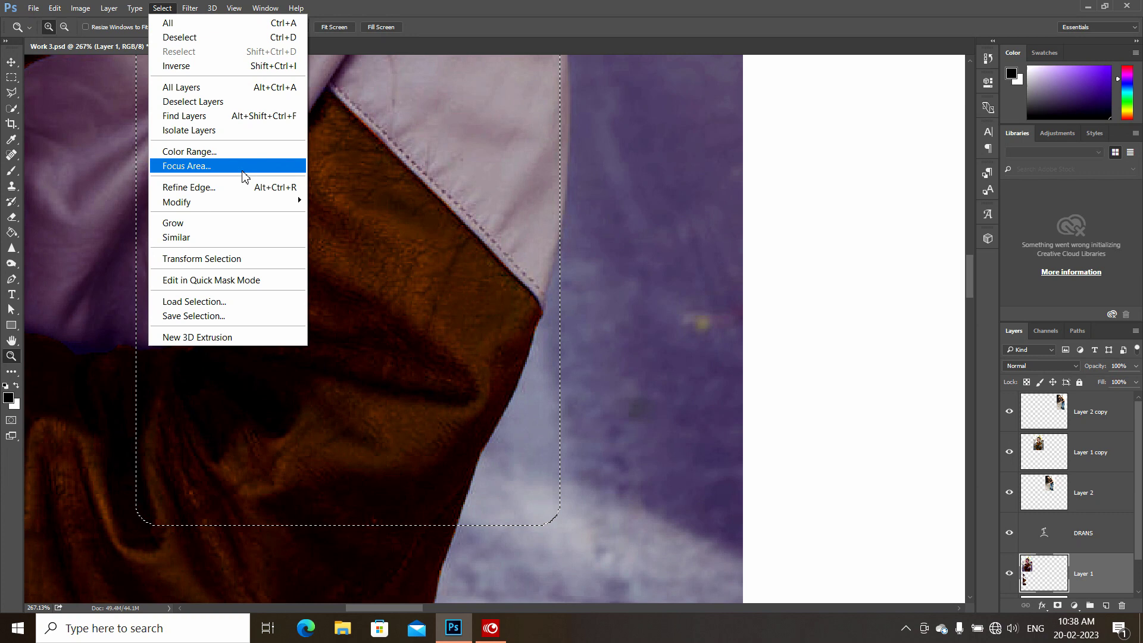
pyautogui.moveTo(226, 202)
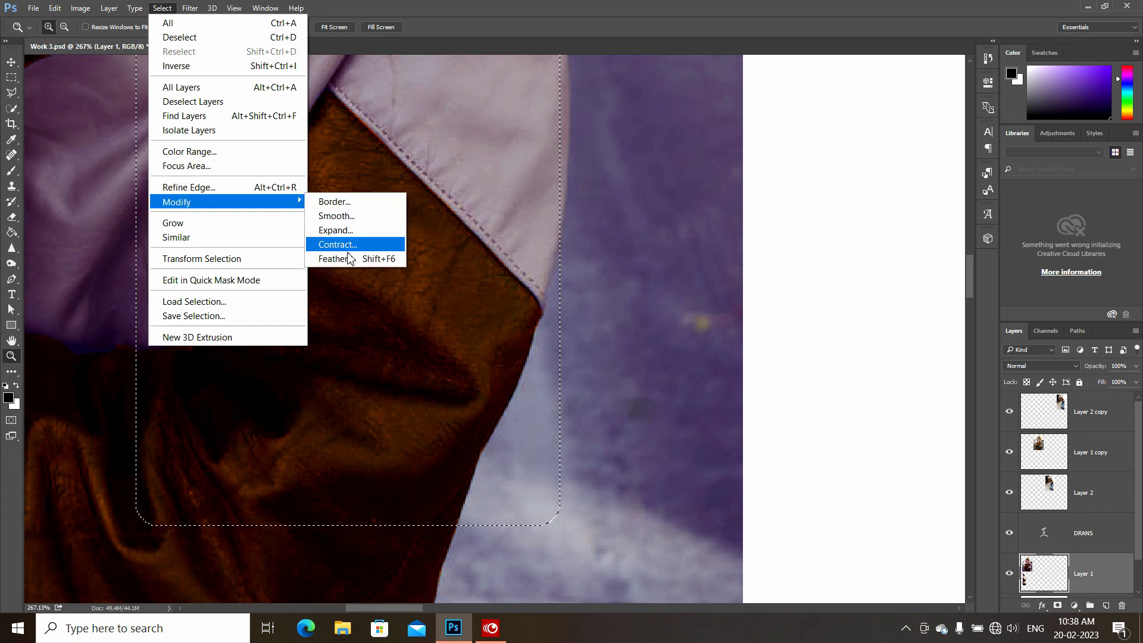
pyautogui.click(333, 259)
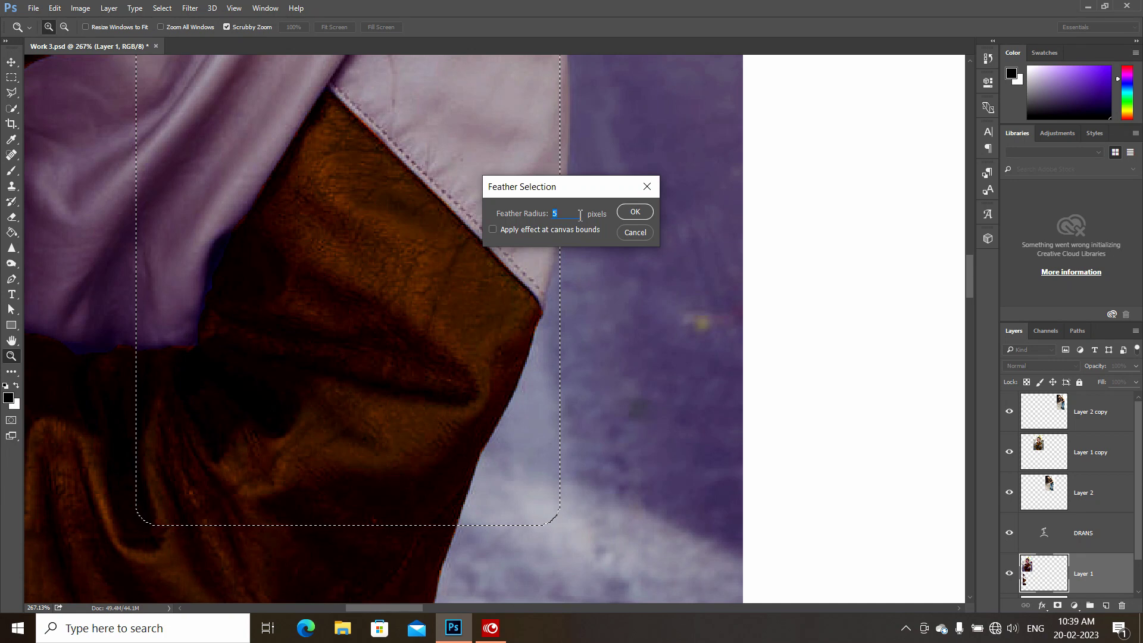
pyautogui.press('Return')
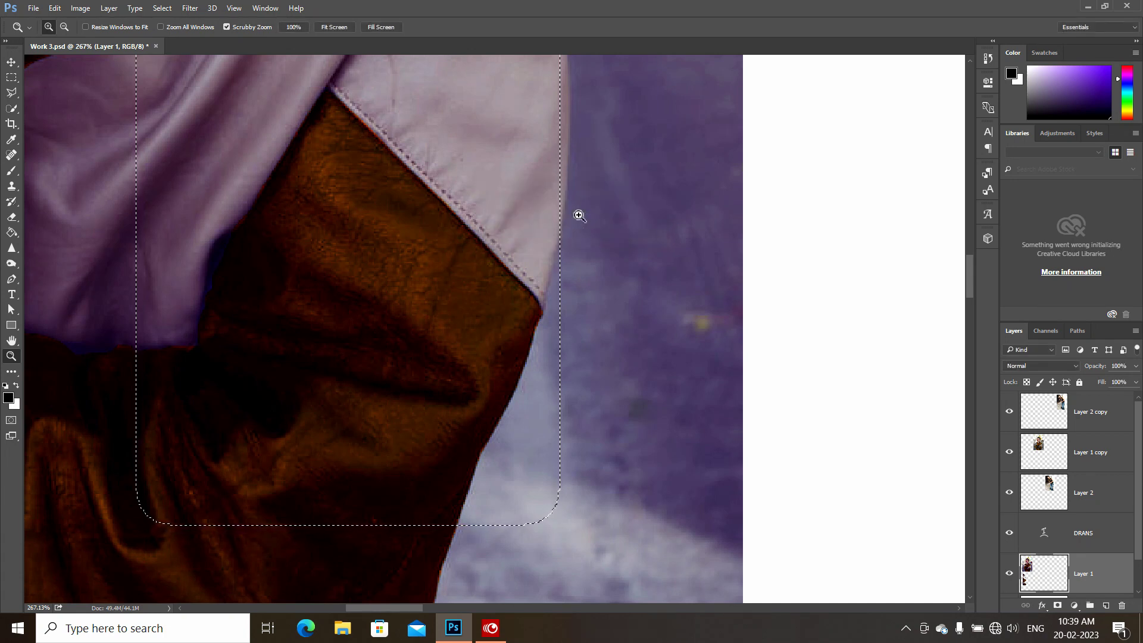
pyautogui.scroll(1, 579, 294)
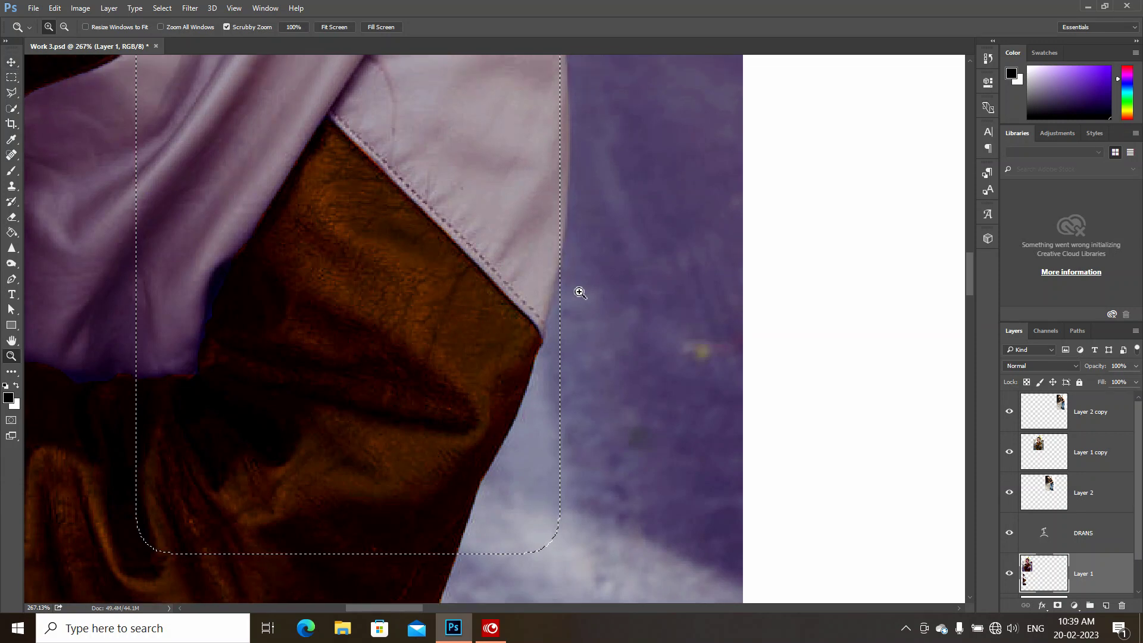
pyautogui.scroll(3, 580, 293)
pyautogui.scroll(3, 581, 295)
pyautogui.scroll(3, 585, 300)
pyautogui.scroll(3, 586, 300)
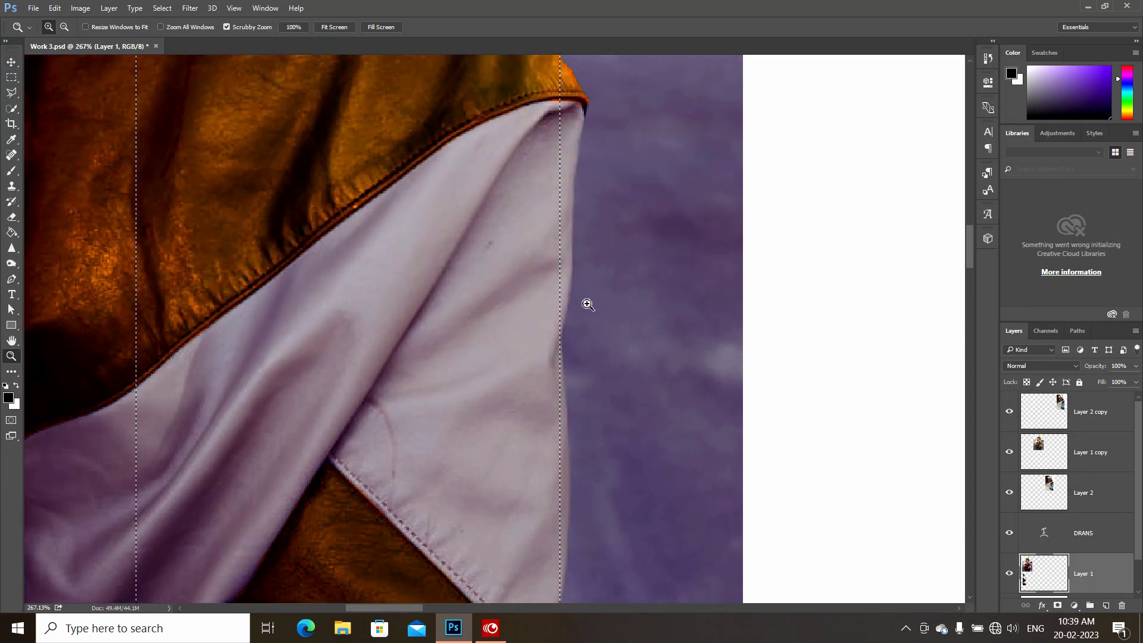
pyautogui.scroll(3, 585, 300)
pyautogui.scroll(3, 586, 299)
pyautogui.scroll(2, 585, 300)
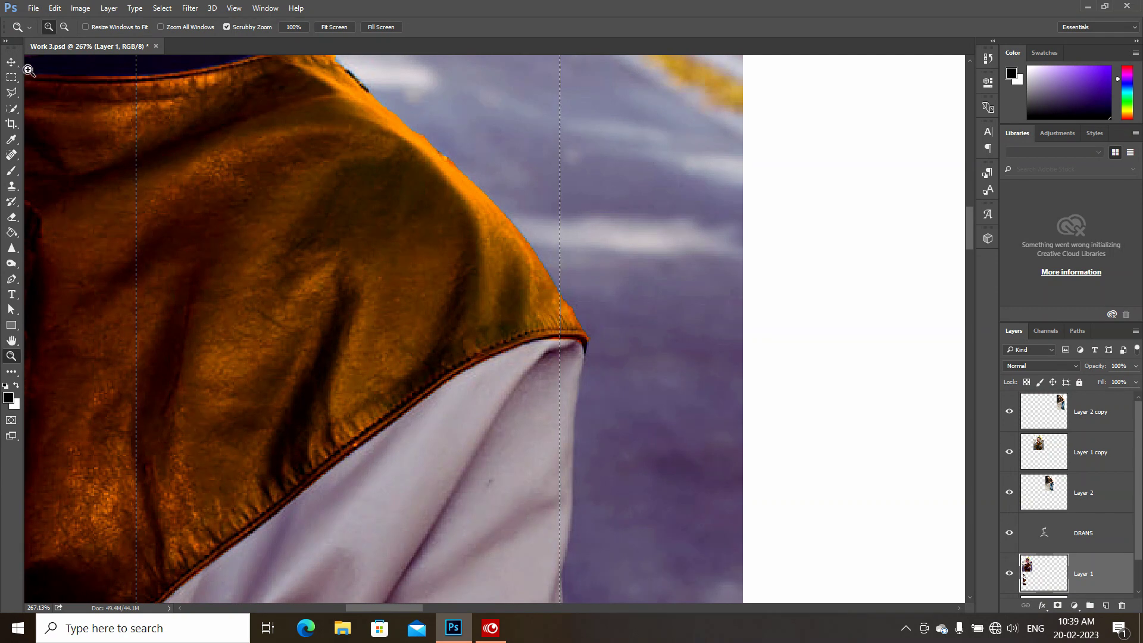
# Drag the feathered strip right with the Move tool, leaving a soft-edged white gap.
pyautogui.press('v')
pyautogui.moveTo(443, 199)
pyautogui.mouseDown()
pyautogui.moveTo(515, 218)
pyautogui.moveTo(786, 198)
pyautogui.mouseUp()
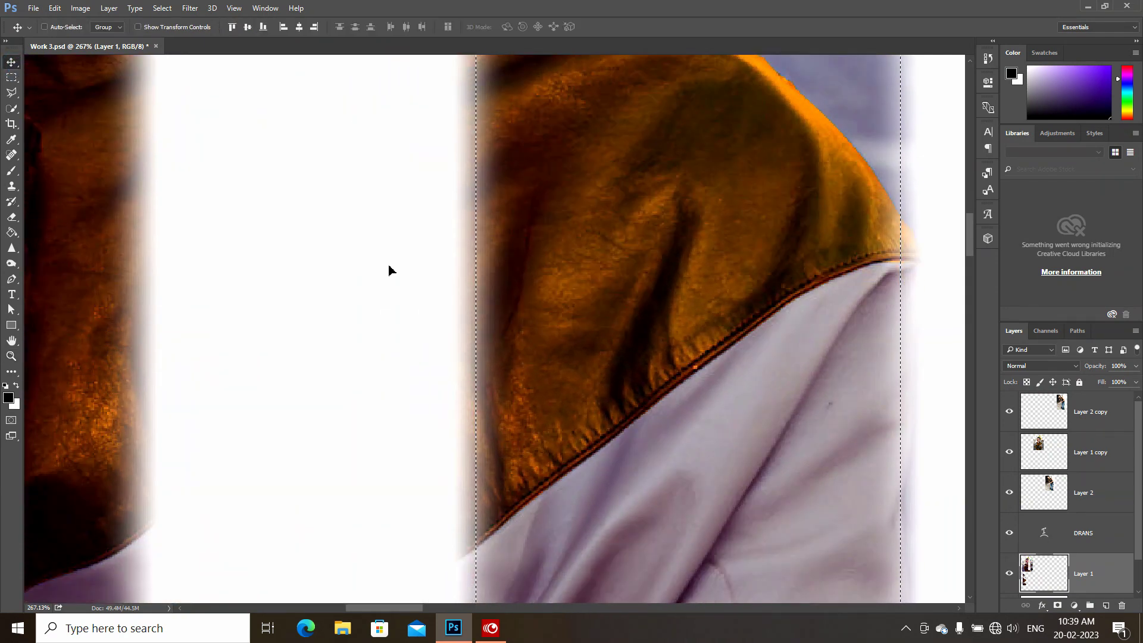
pyautogui.press('z')
pyautogui.hotkey('ctrl', '0')
pyautogui.click(162, 8)
pyautogui.moveTo(224, 202)
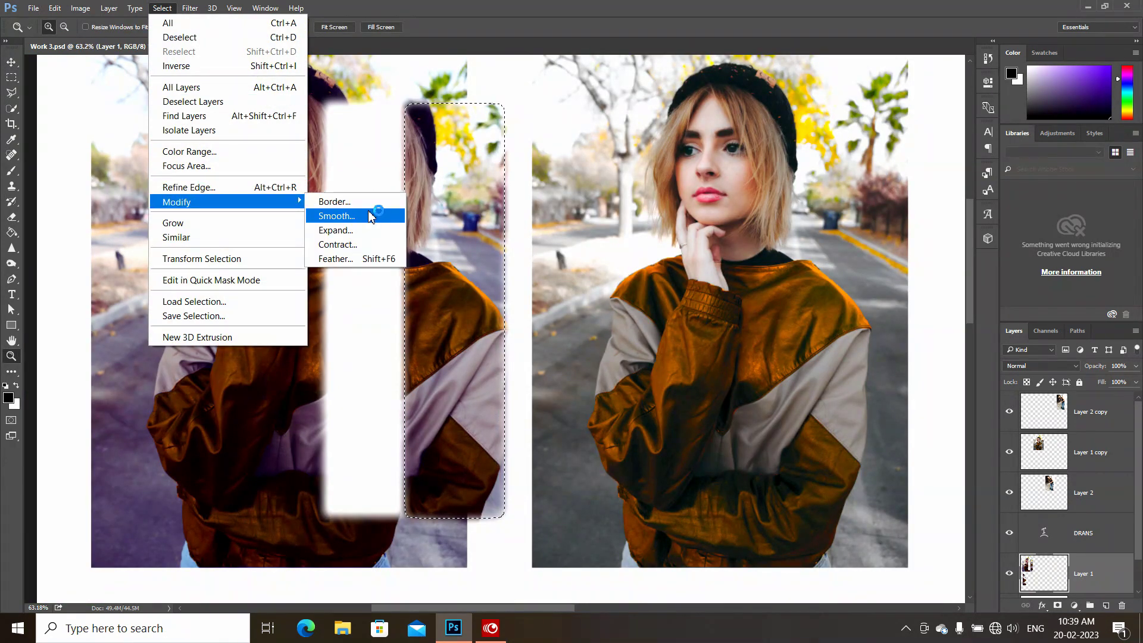
# Contract the selection by 10 pixels and move the strip about 120 px left.
pyautogui.click(358, 247)
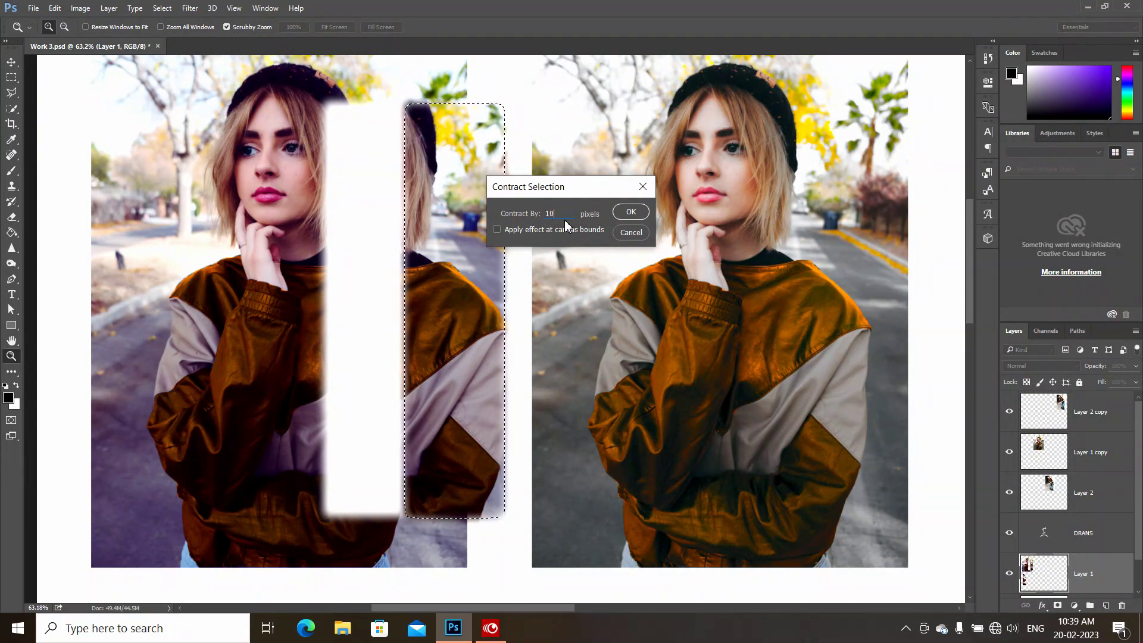
pyautogui.press('Return')
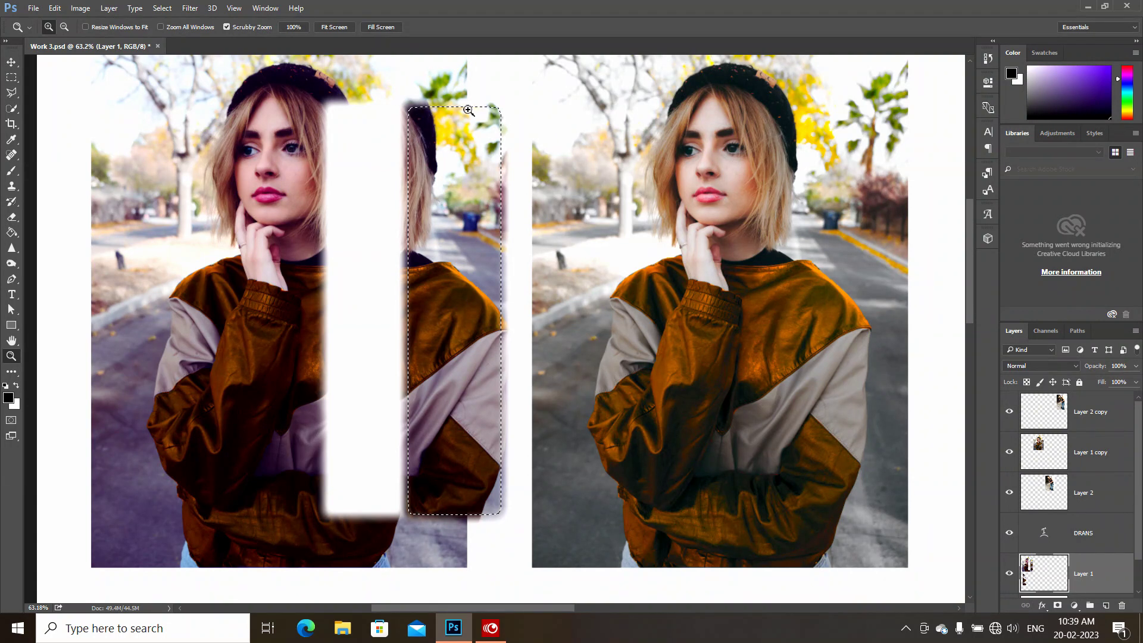
pyautogui.press('v')
pyautogui.moveTo(440, 227); pyautogui.dragTo(370, 232)
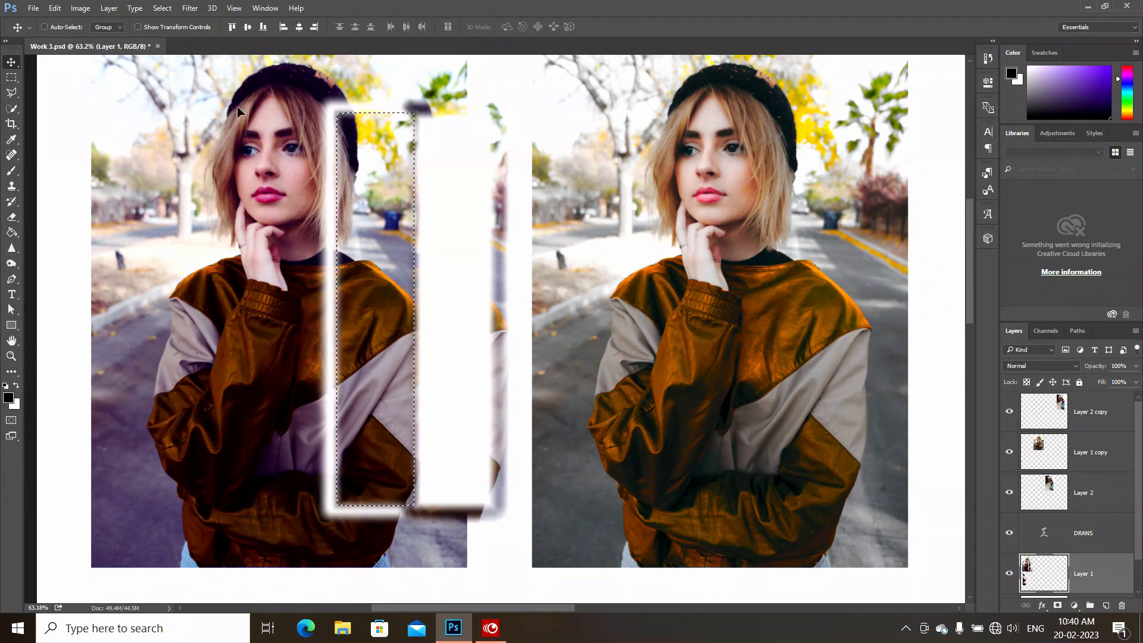
# Expand the selection outward by 20 pixels.
pyautogui.click(162, 8)
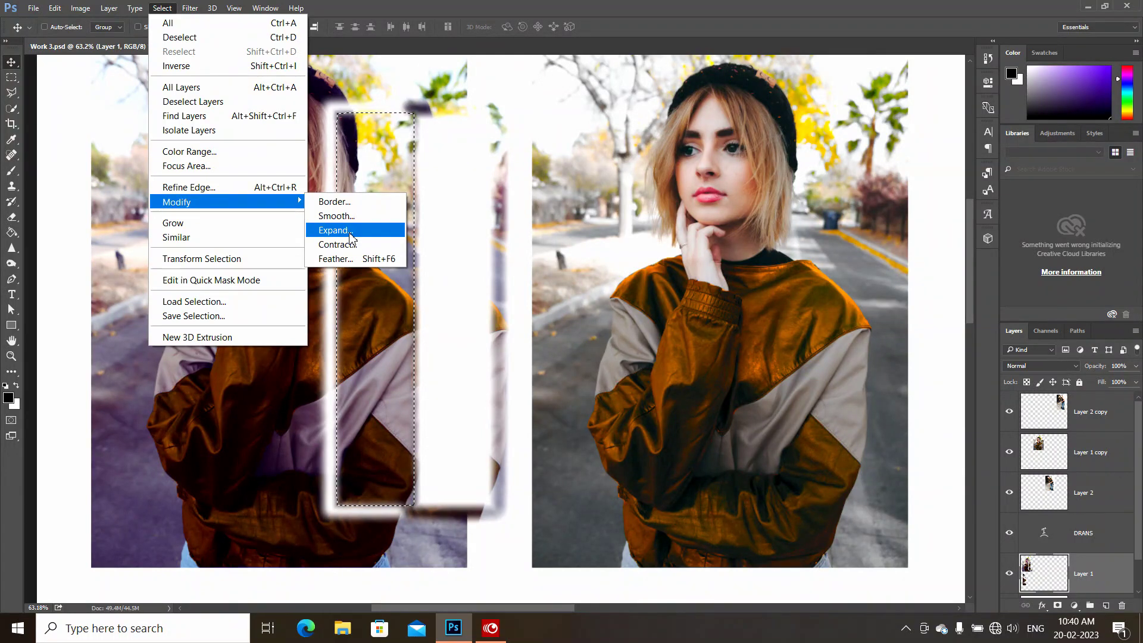
pyautogui.click(356, 246)
pyautogui.click(353, 232)
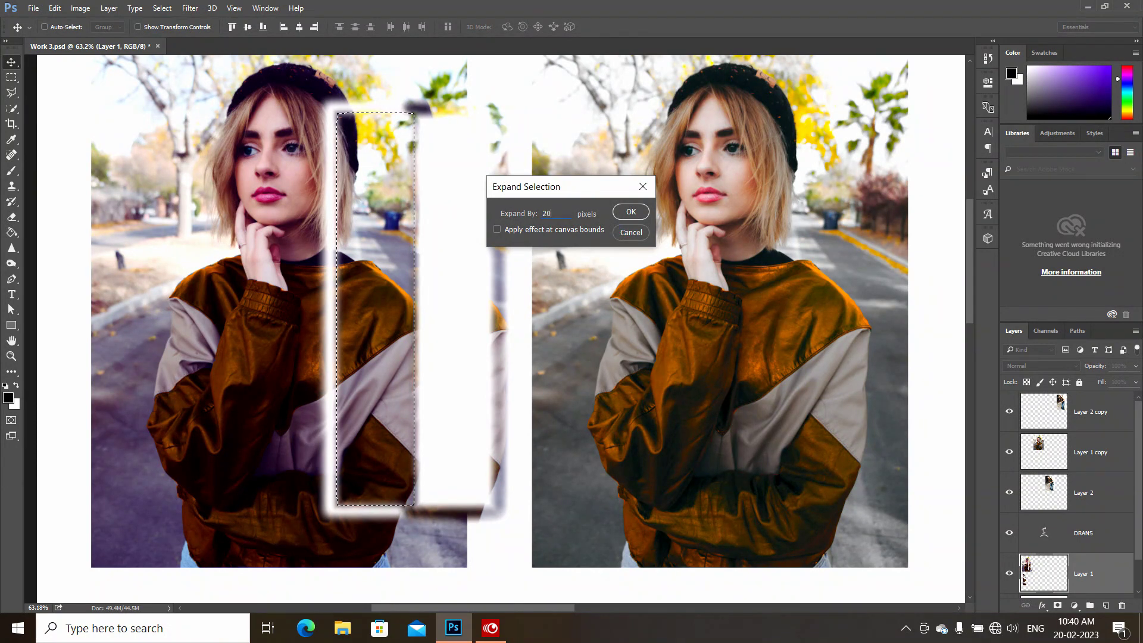
pyautogui.press('Return')
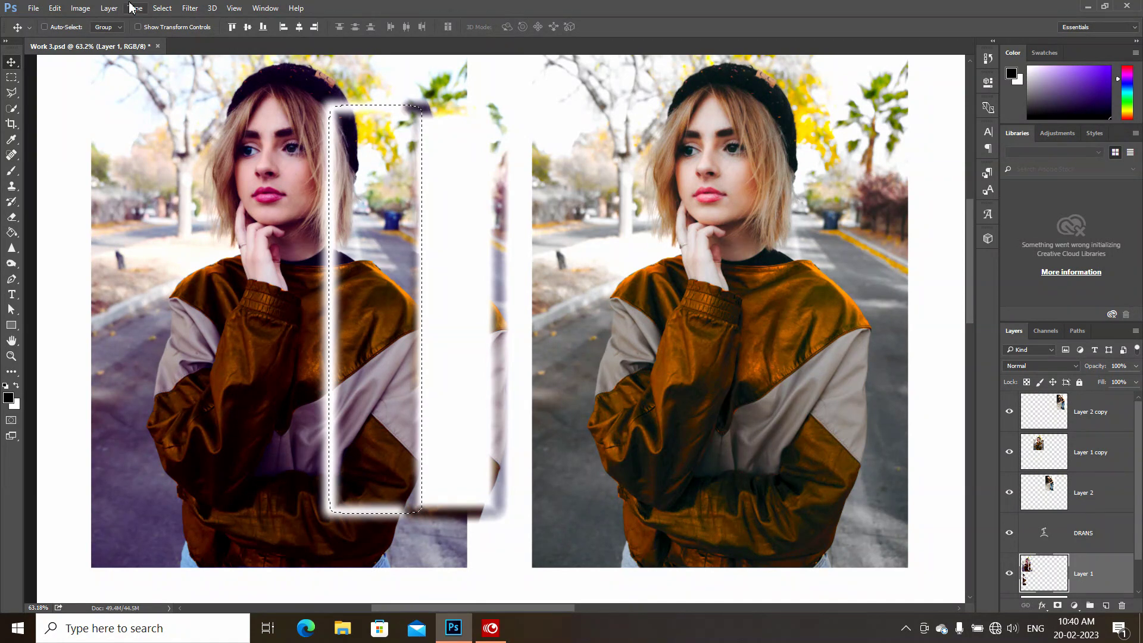
pyautogui.click(162, 8)
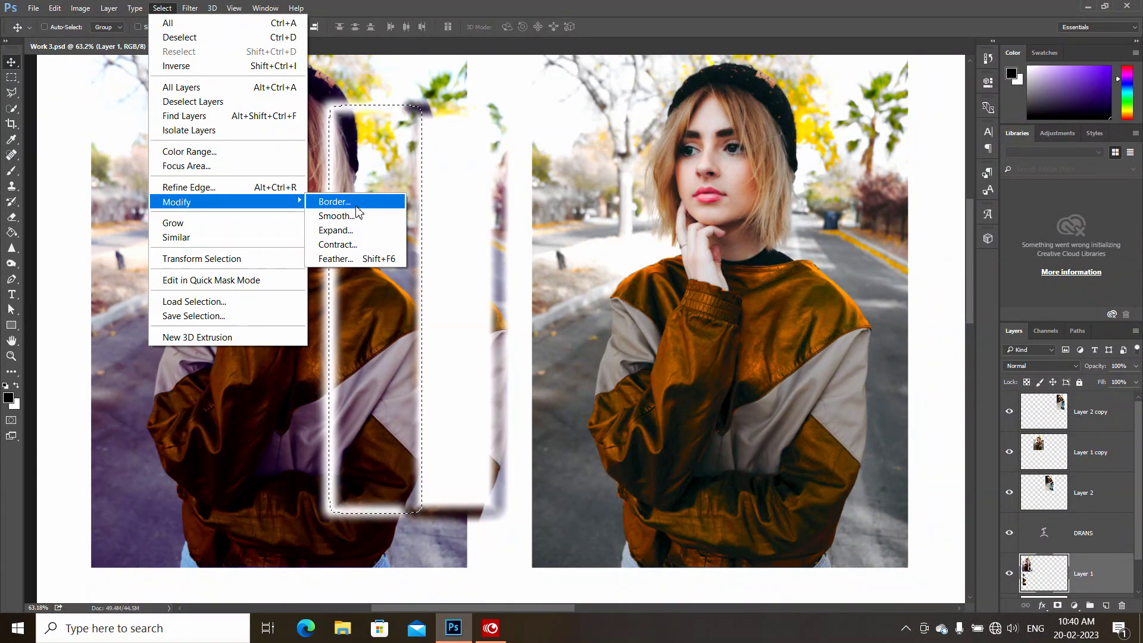
# Grow the selection into neighbouring similar tones.
pyautogui.click(250, 224)
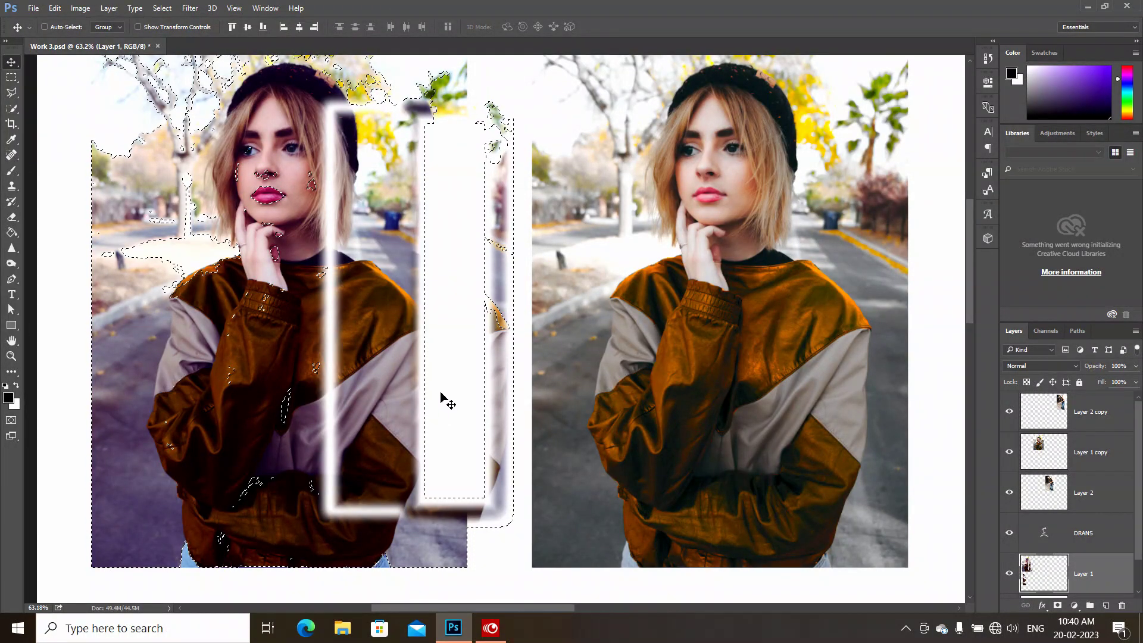
pyautogui.scroll(-2, 441, 396)
pyautogui.scroll(-3, 444, 399)
pyautogui.scroll(-3, 444, 399)
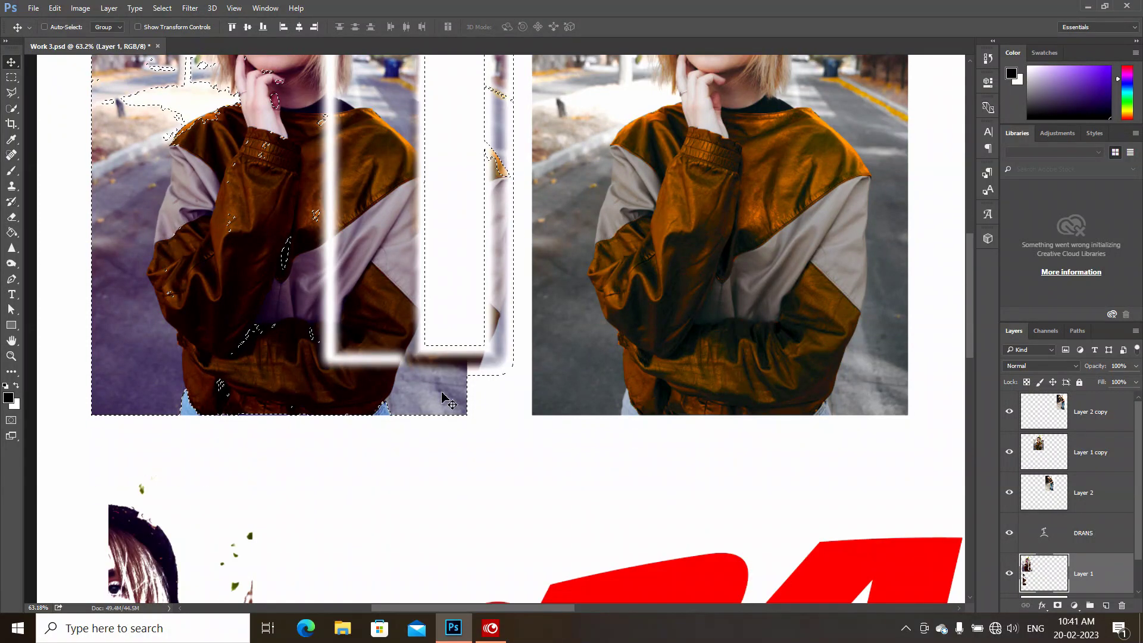
pyautogui.scroll(1, 443, 399)
pyautogui.scroll(4, 445, 401)
pyautogui.scroll(5, 445, 398)
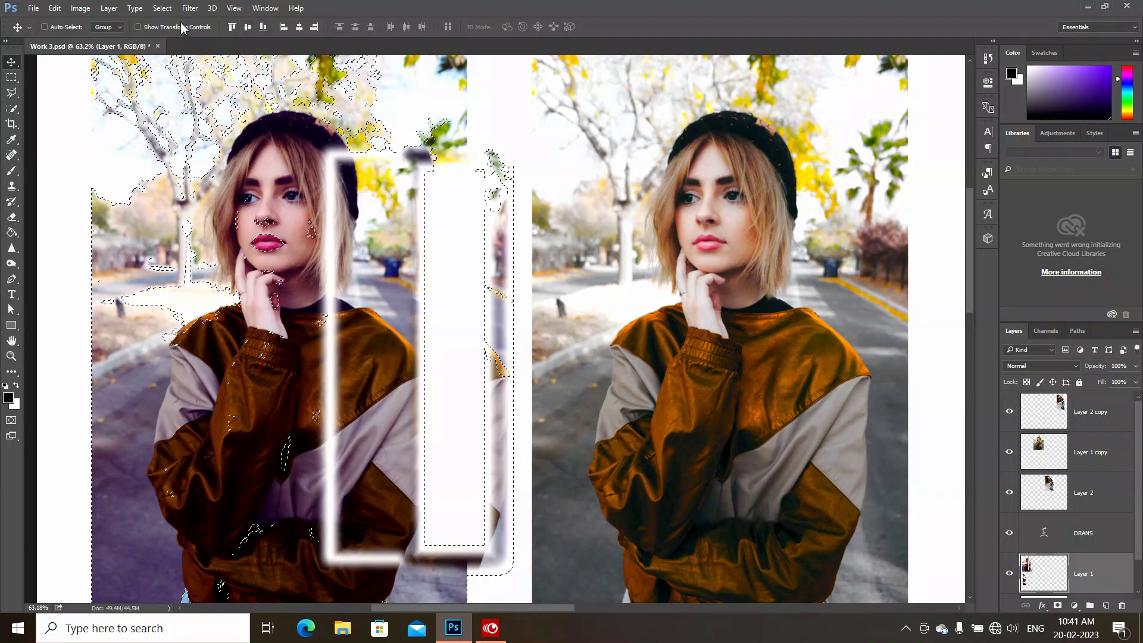
pyautogui.click(173, 9)
# Select similarly coloured areas from a small sample patch on the left photo.
pyautogui.click(11, 76)
pyautogui.click(85, 125)
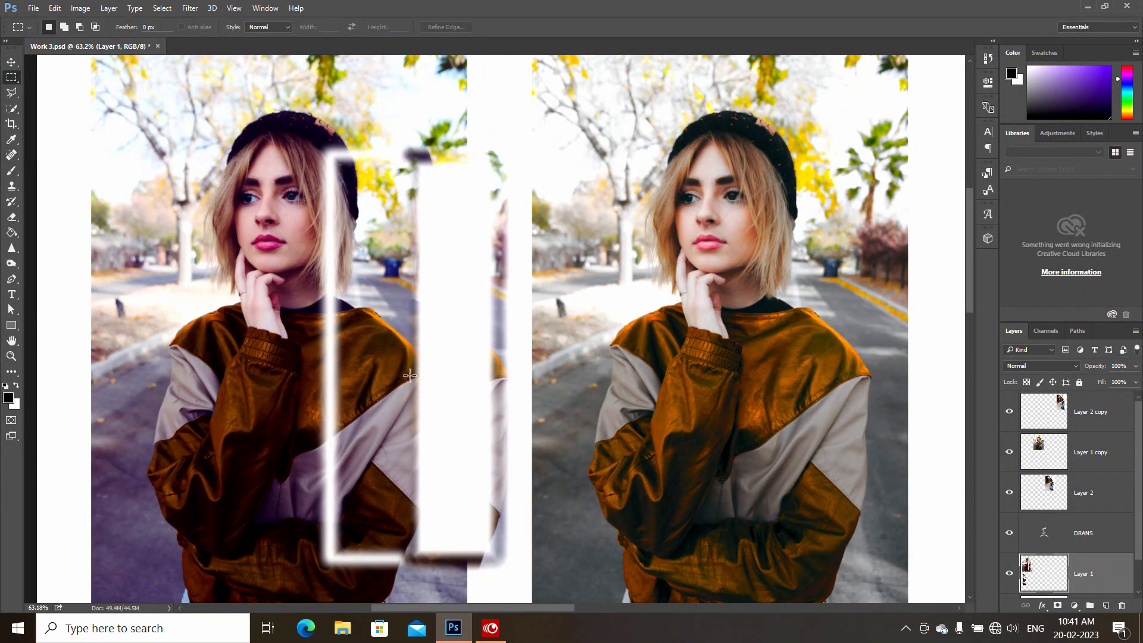
pyautogui.moveTo(381, 341); pyautogui.dragTo(398, 368)
pyautogui.click(162, 8)
pyautogui.click(225, 237)
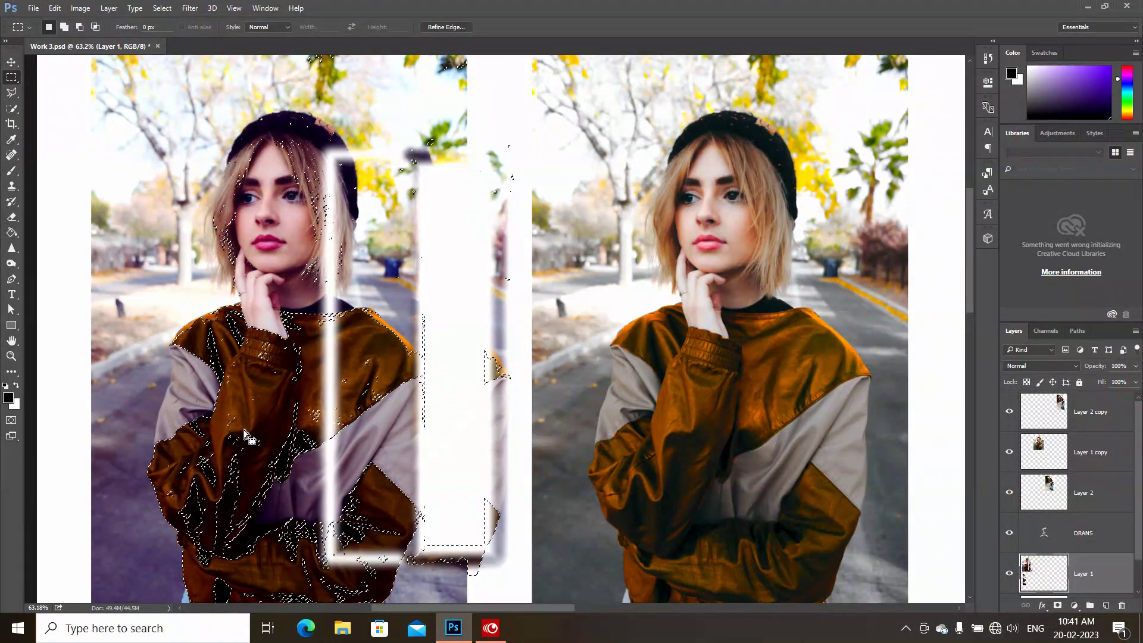
# Deselect, then draw a rectangular selection over the woman on the left photo.
pyautogui.hotkey('ctrl', 'd')
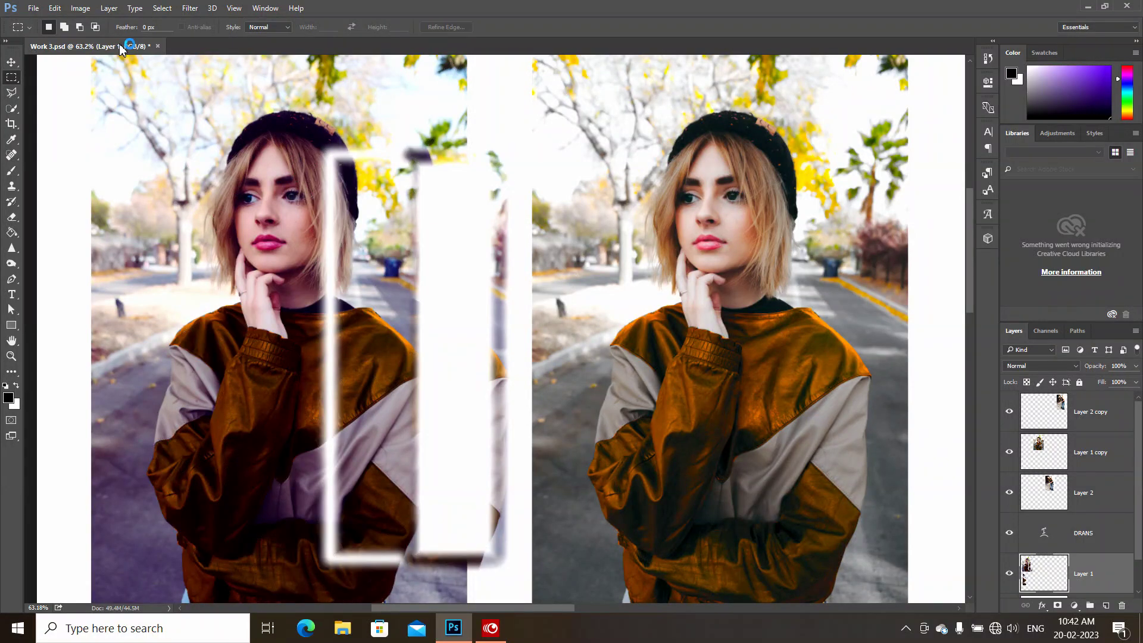
pyautogui.click(162, 9)
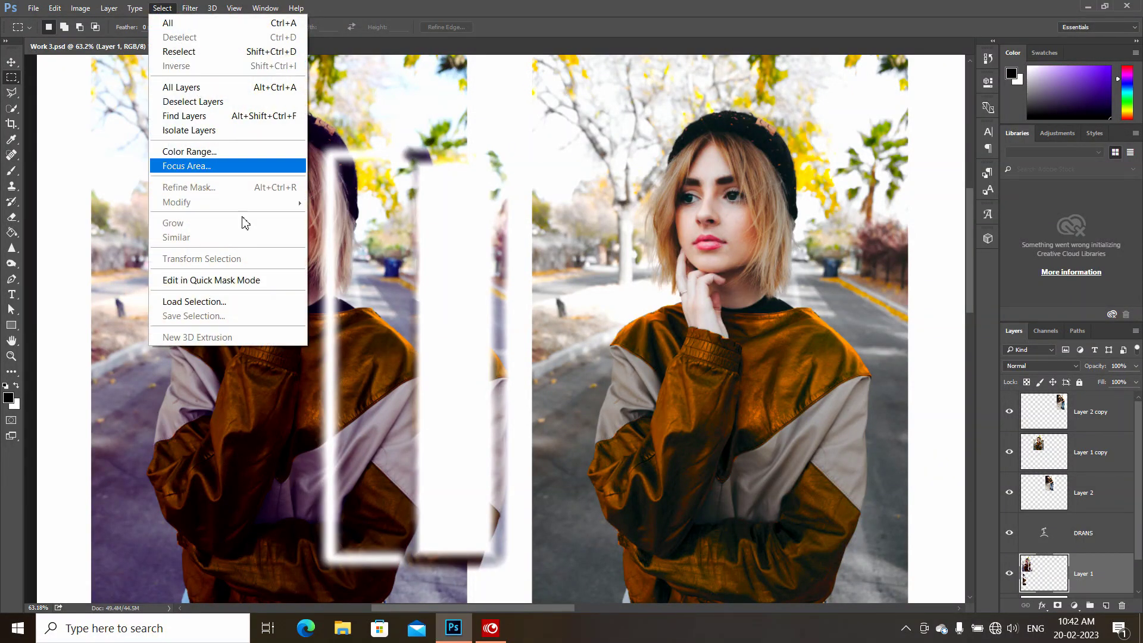
pyautogui.click(262, 402)
pyautogui.moveTo(161, 170)
pyautogui.mouseDown()
pyautogui.moveTo(393, 470)
pyautogui.moveTo(389, 487)
pyautogui.mouseUp()
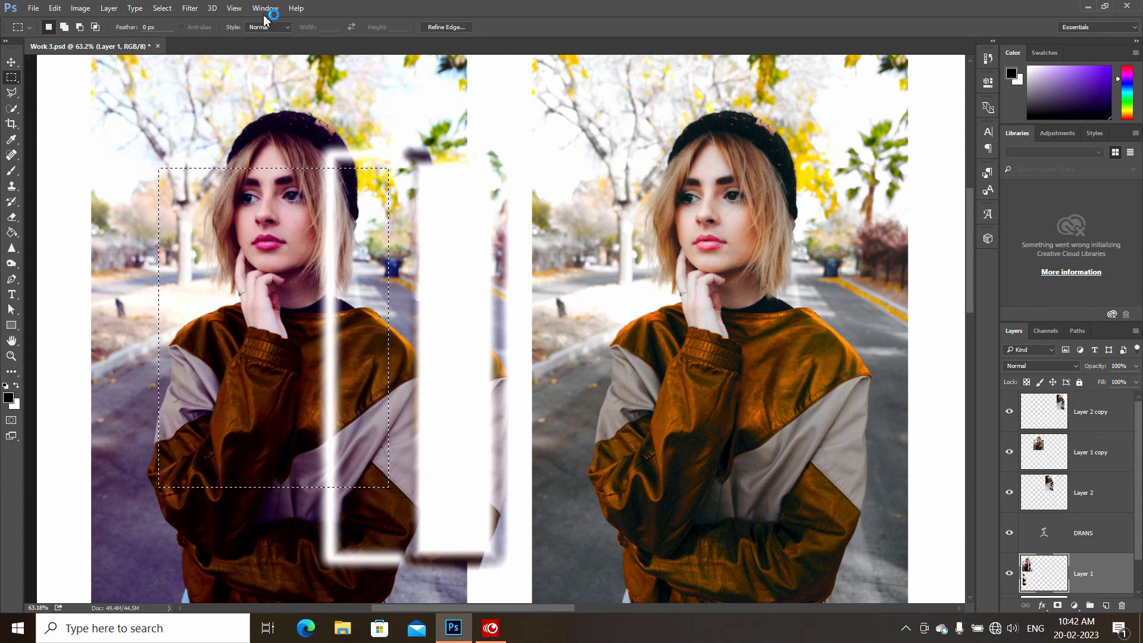
# Transform the selection into a taller, wider box and commit it.
pyautogui.click(162, 8)
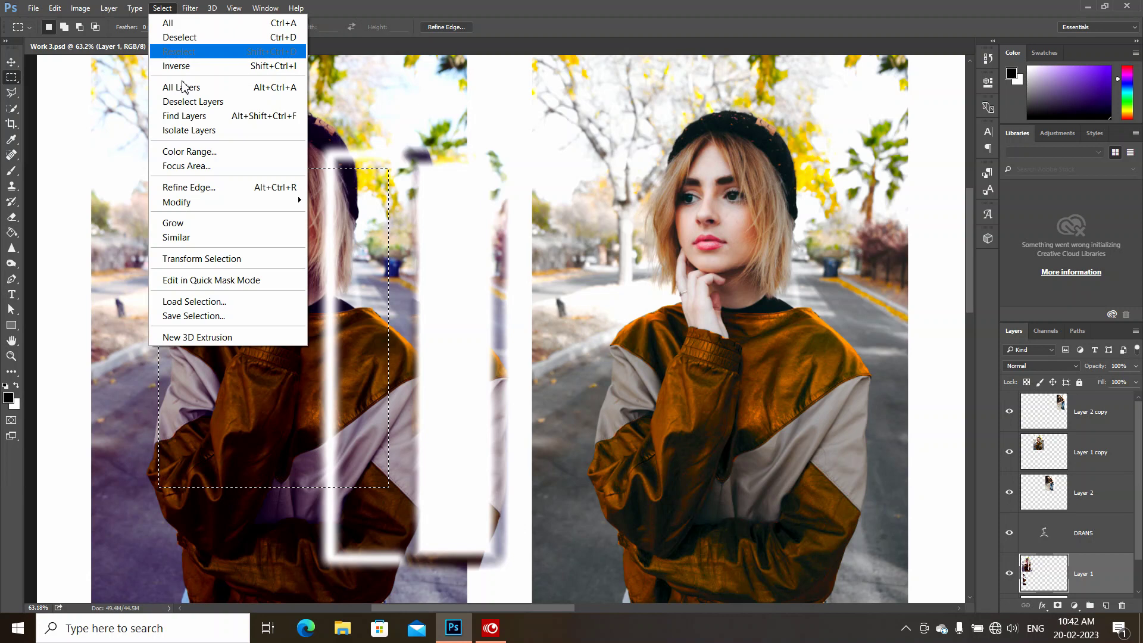
pyautogui.click(202, 258)
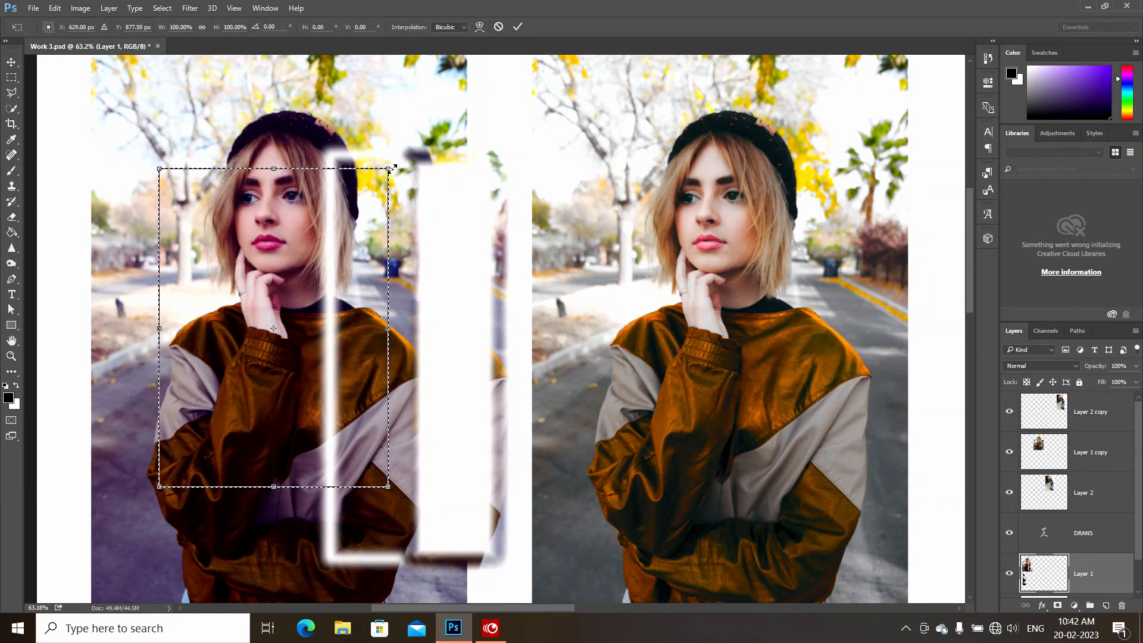
pyautogui.moveTo(392, 168)
pyautogui.mouseDown()
pyautogui.moveTo(310, 275)
pyautogui.moveTo(423, 237)
pyautogui.mouseUp()
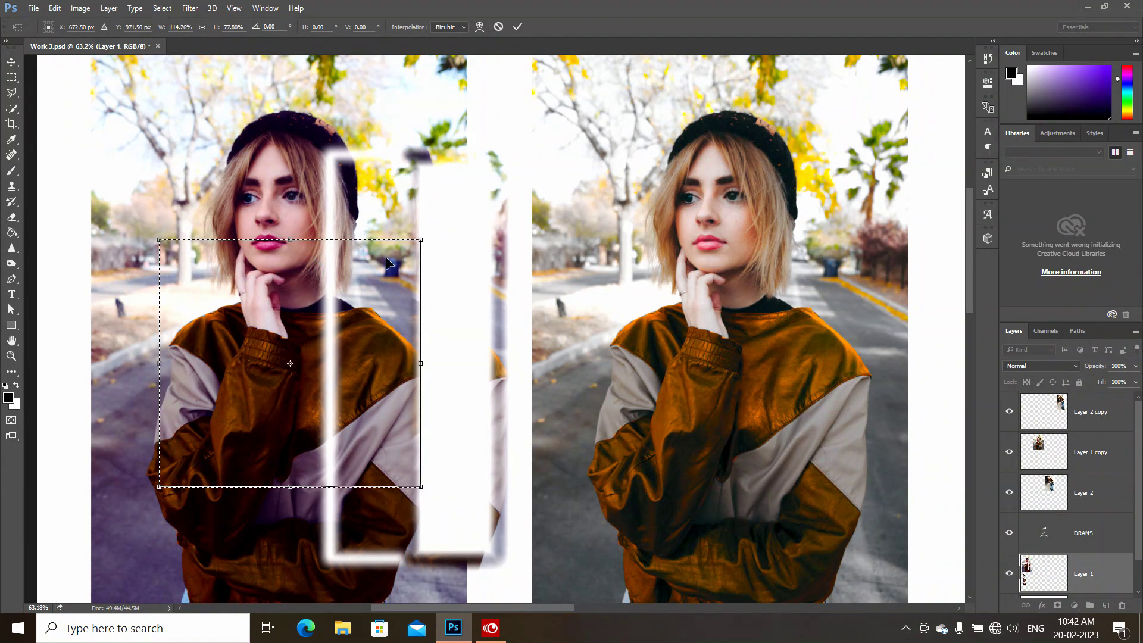
pyautogui.moveTo(290, 239); pyautogui.dragTo(290, 142)
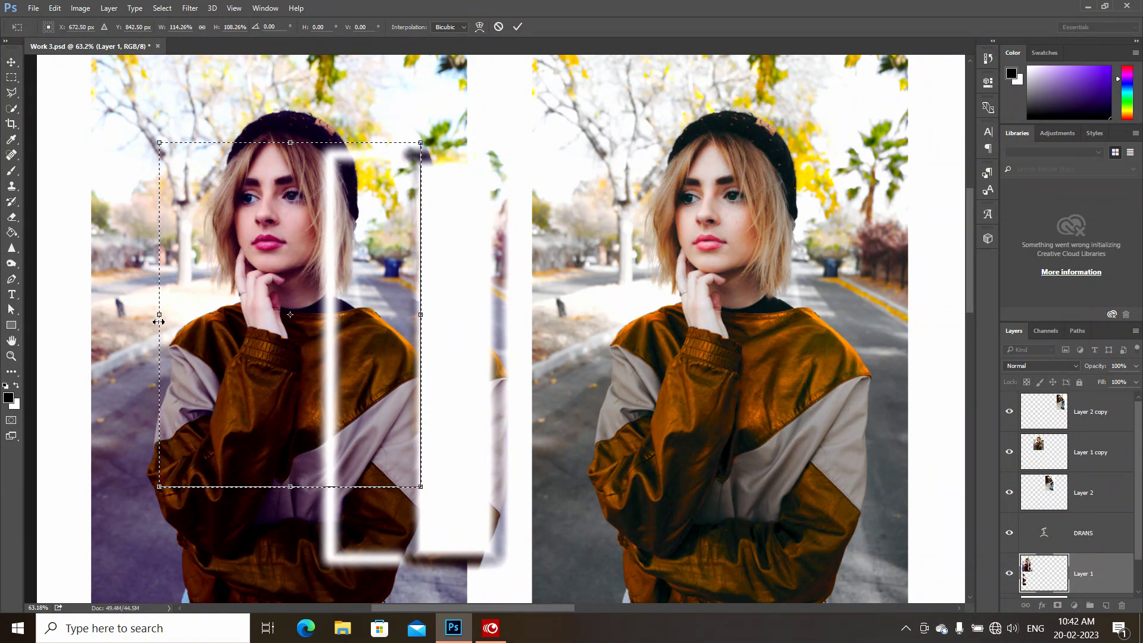
pyautogui.moveTo(159, 314); pyautogui.dragTo(123, 314)
pyautogui.moveTo(272, 486); pyautogui.dragTo(273, 533)
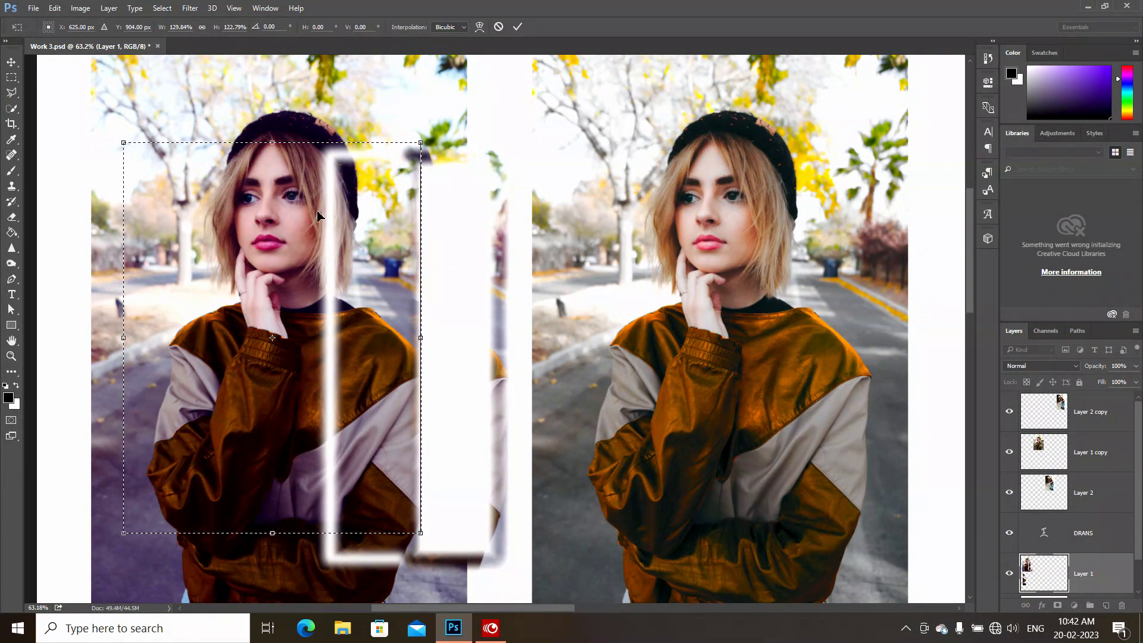
pyautogui.press('Return')
pyautogui.press('m')
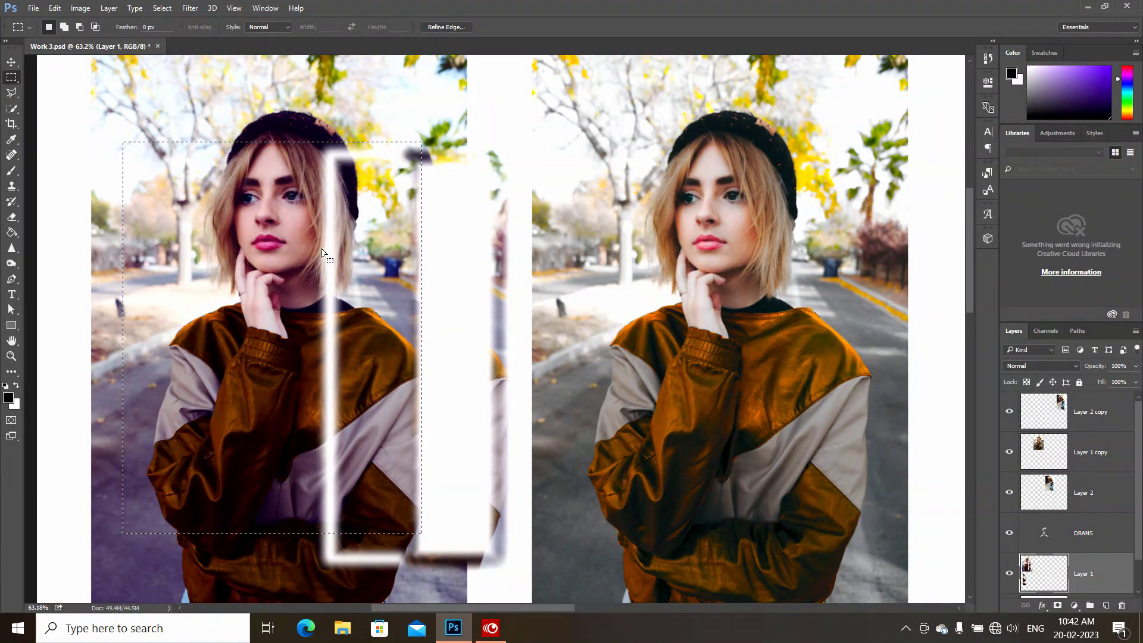
pyautogui.click(162, 8)
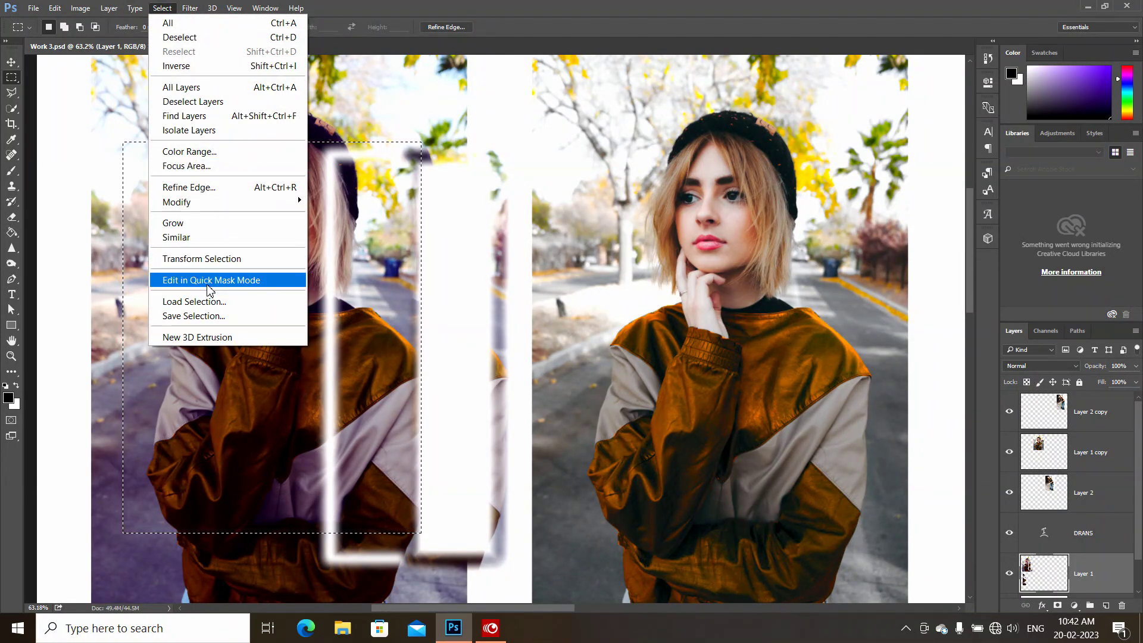
pyautogui.click(250, 283)
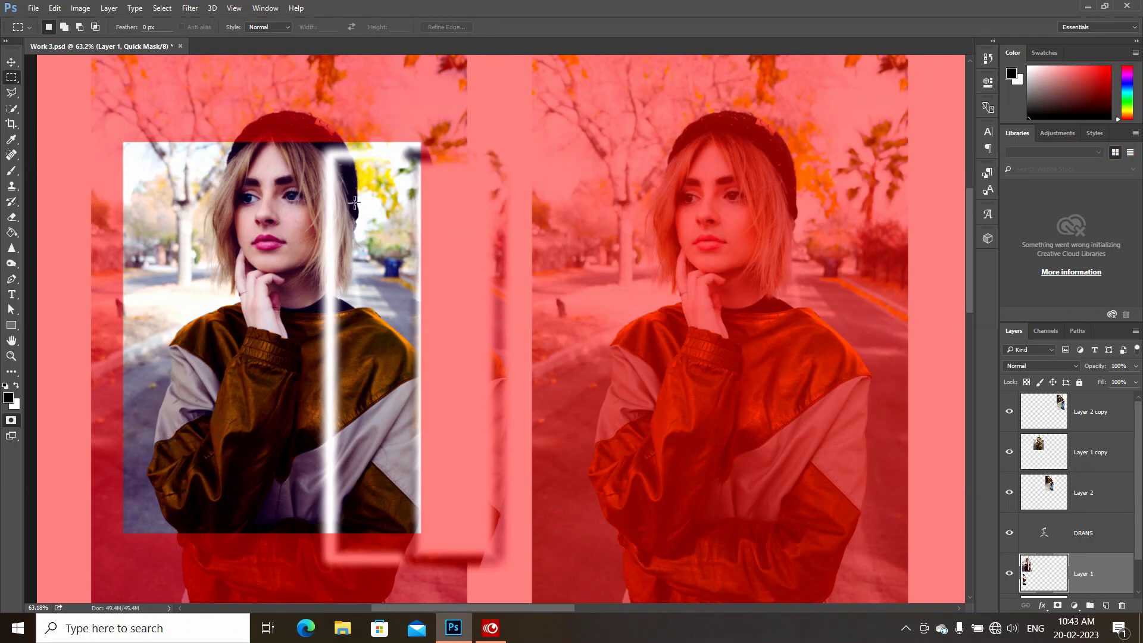
# Exit Quick Mask and browse Select menu's Transform Selection, Load Selection and New 3D Extrusion.
pyautogui.press('q')
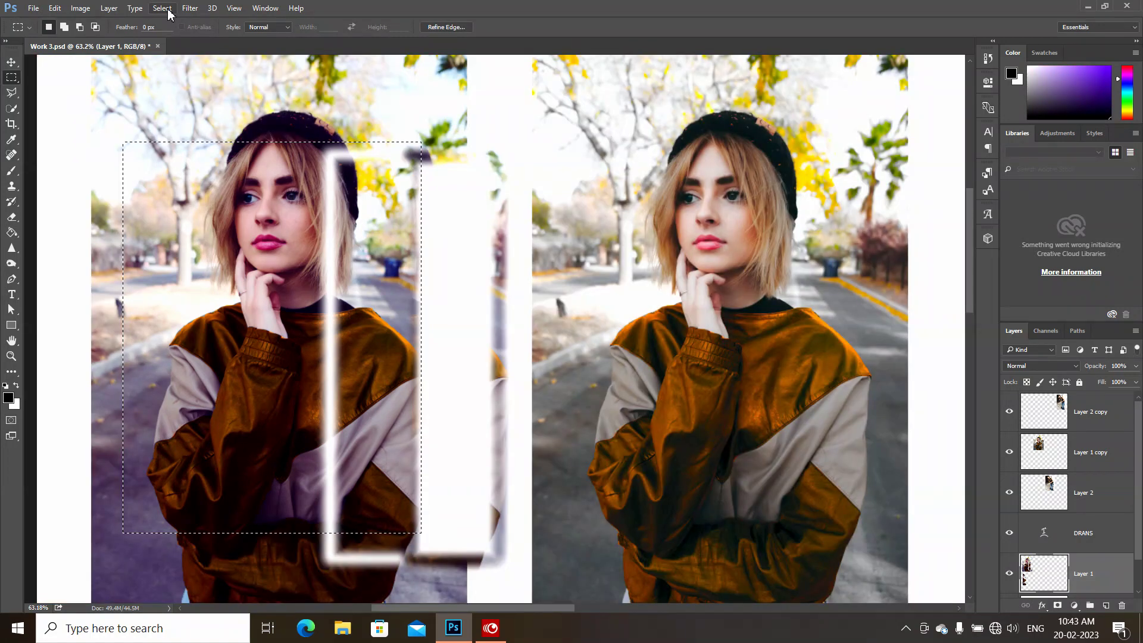
pyautogui.click(161, 8)
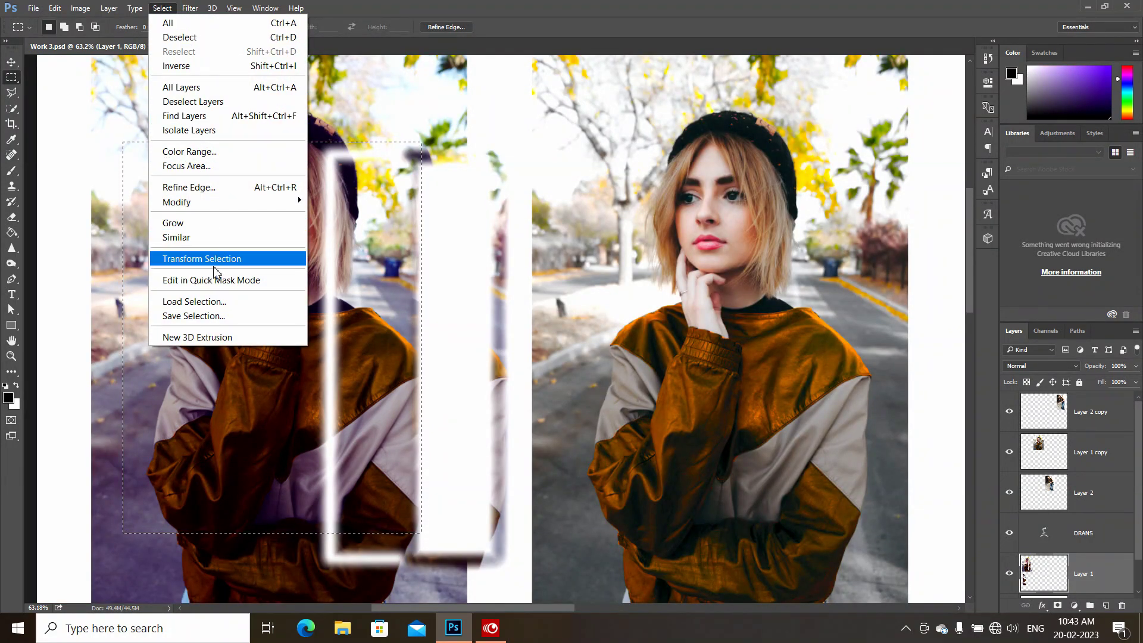
pyautogui.click(221, 305)
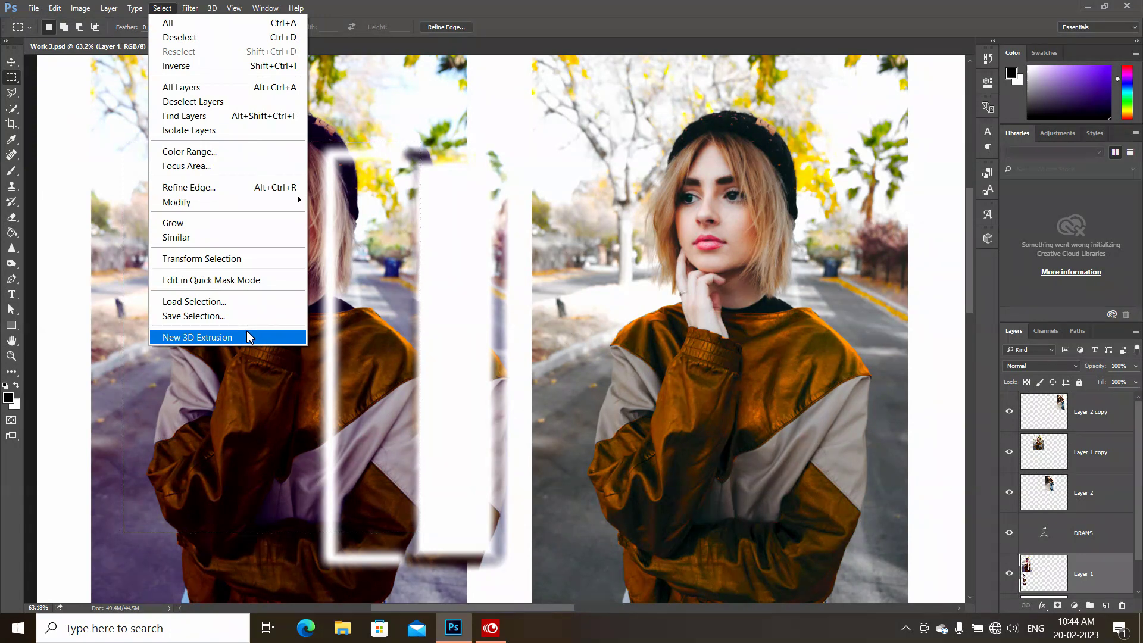
pyautogui.click(248, 335)
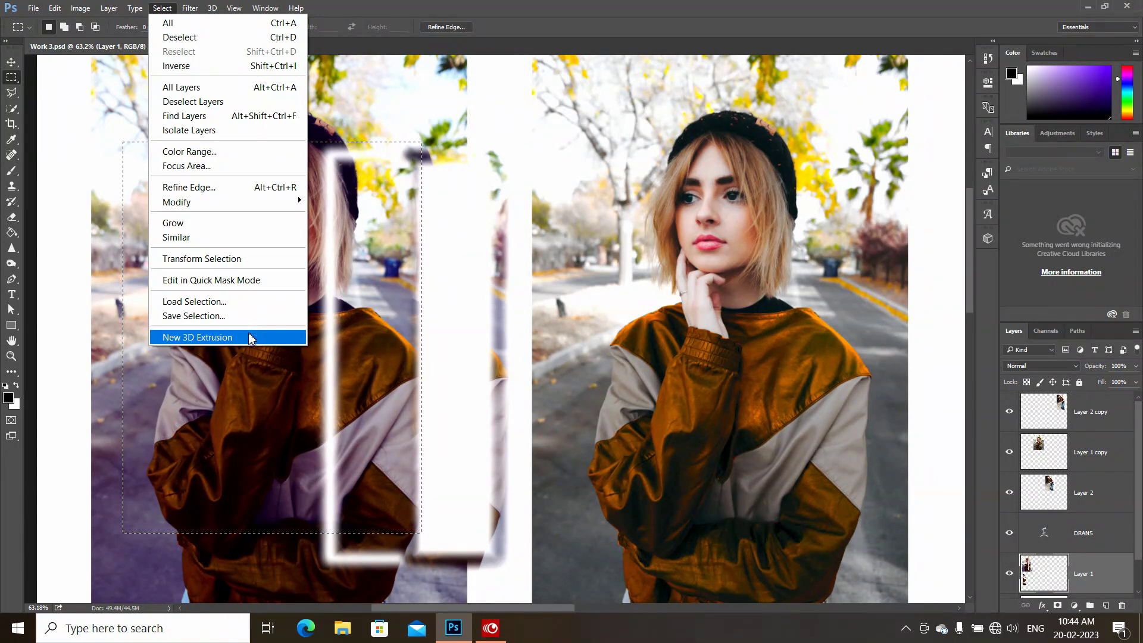